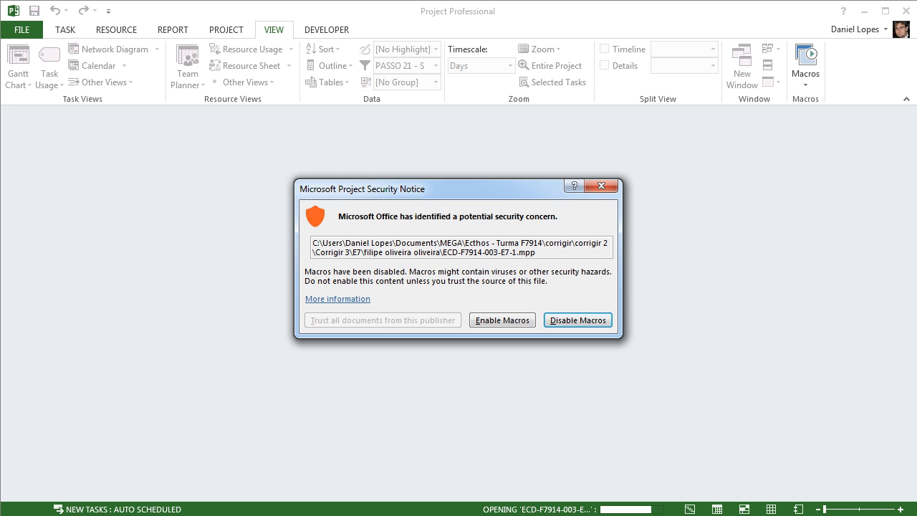
- Finish opening ECD-F7914-003-E7-1.mpp with macros disabled, choosing a Meta date for the PASSO 21 - S filter and leaving the resource pool closed
click(578, 321)
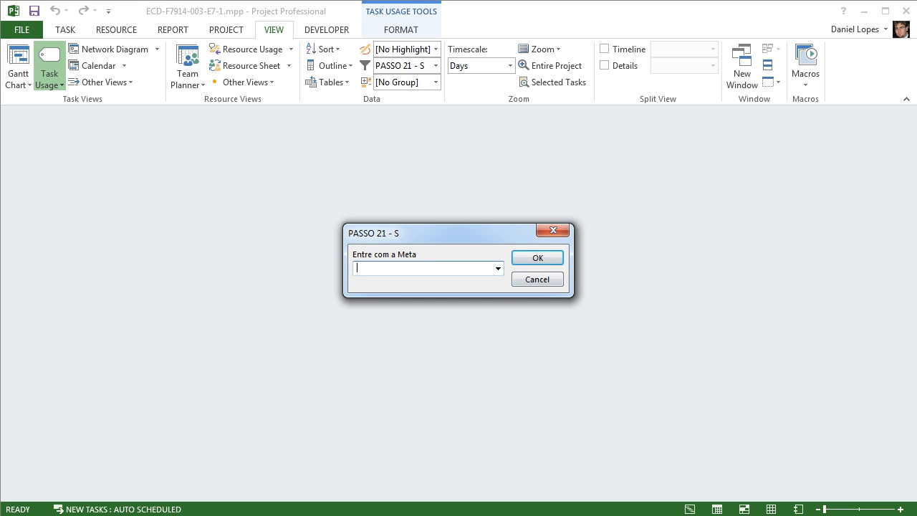
click(498, 268)
click(452, 385)
key(Return)
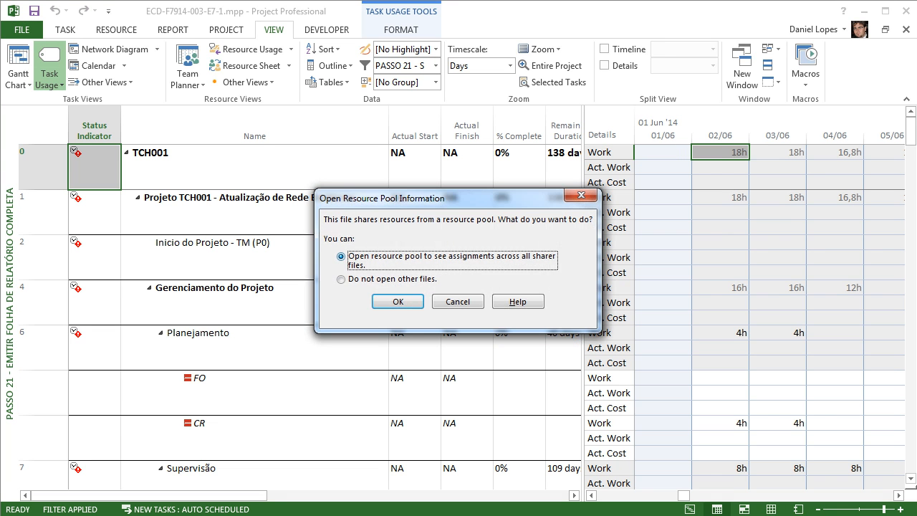
key(Down)
key(Return)
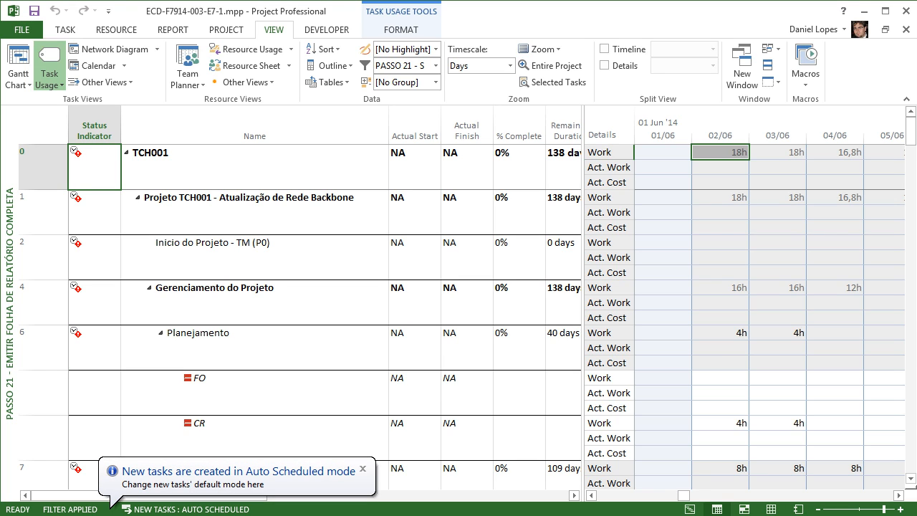
- Switch to the view PASSO 20 - EMITIR O PLANO DE TRABALHO DO PERÍODO
mouse_move(79, 303)
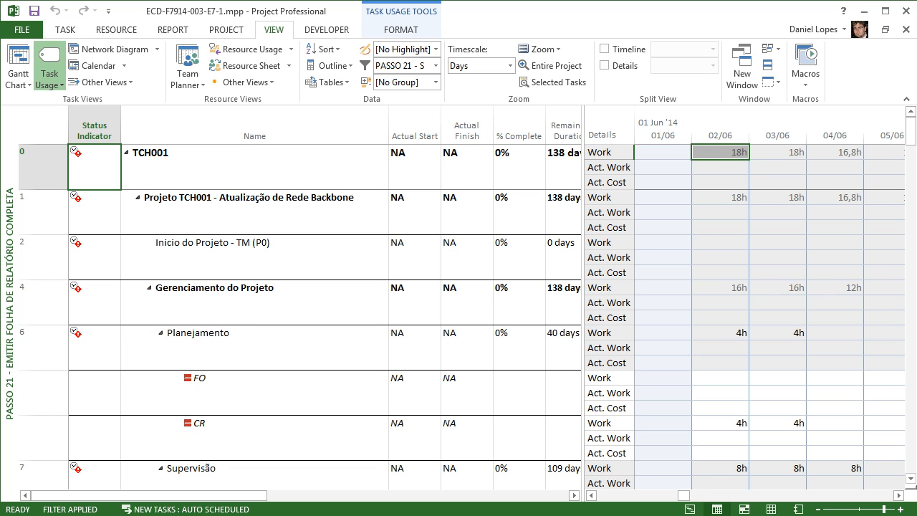
right_click(8, 335)
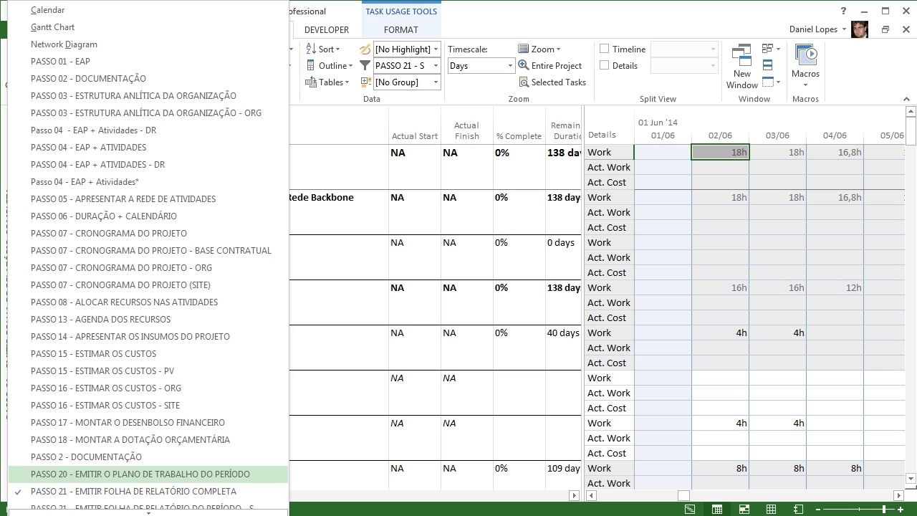
click(140, 474)
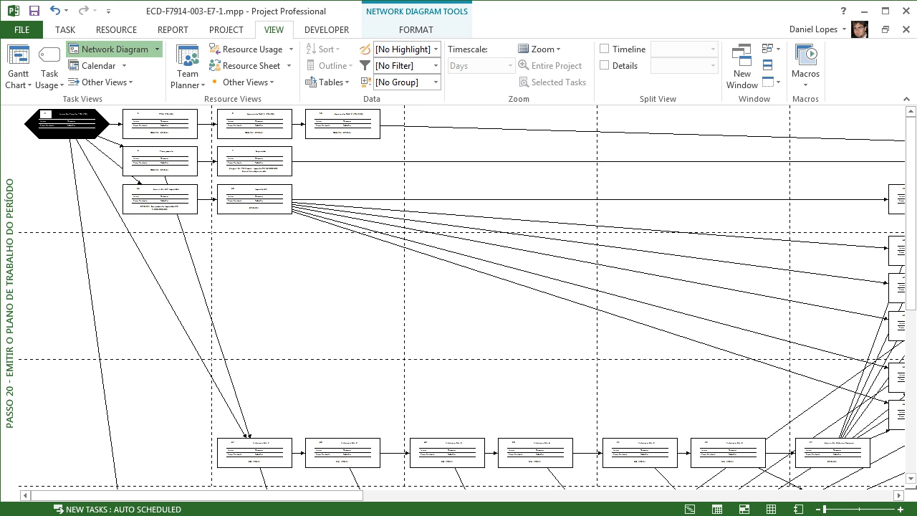
- Examine the criteria in the PASSO 20 task filter's definition and save it as it is
click(436, 65)
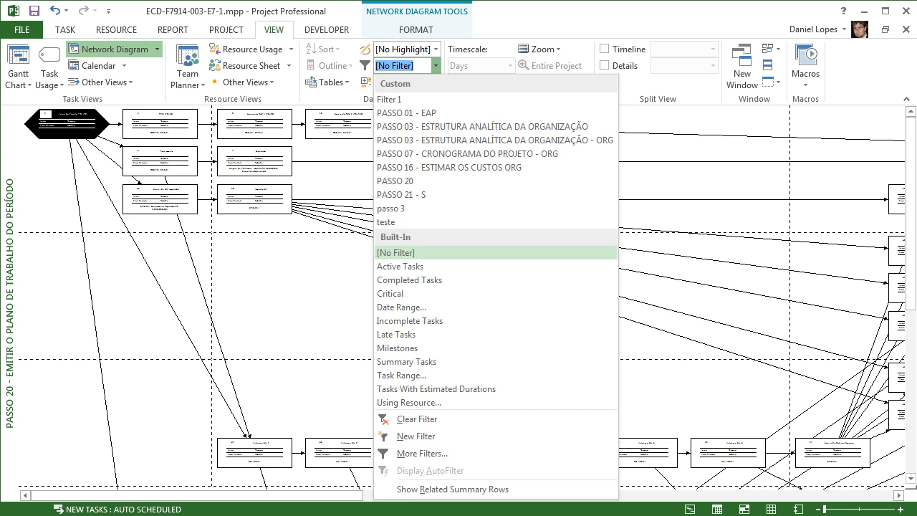
click(422, 453)
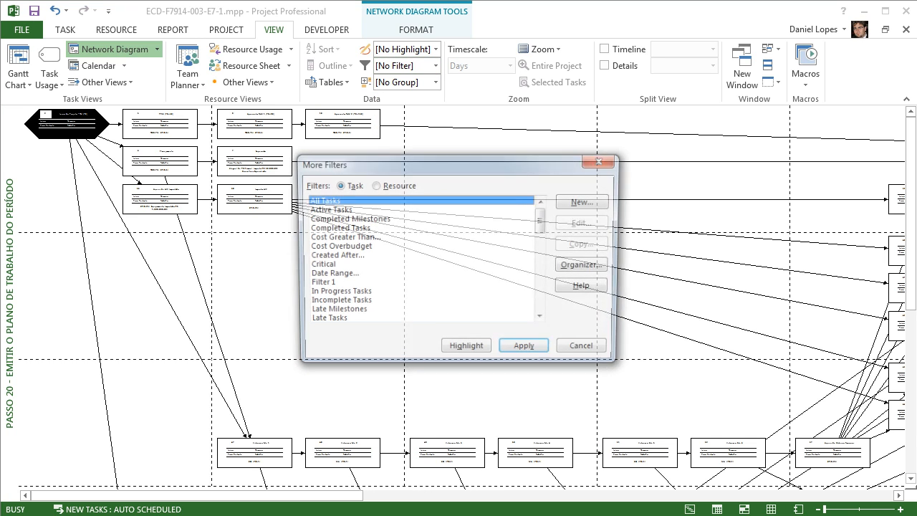
scroll(422, 260, down, 5)
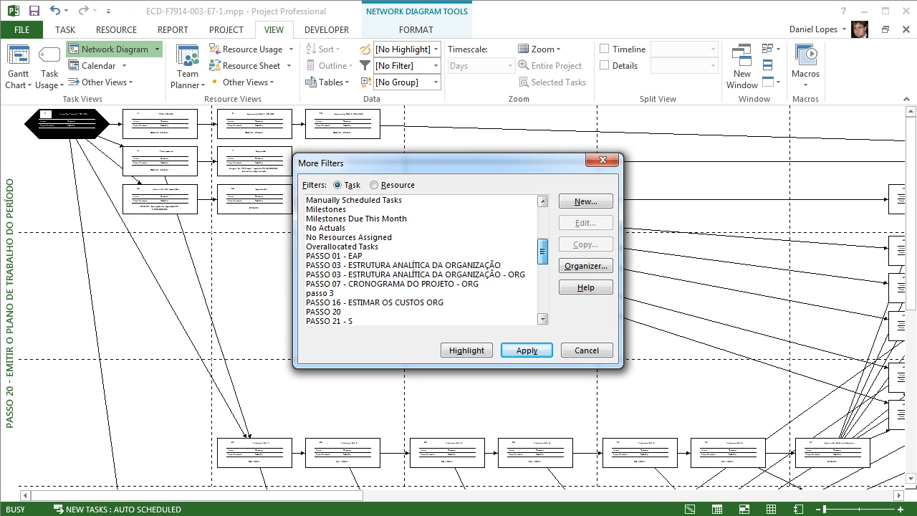
scroll(423, 259, down, 2)
drag(543, 262, 543, 263)
click(324, 255)
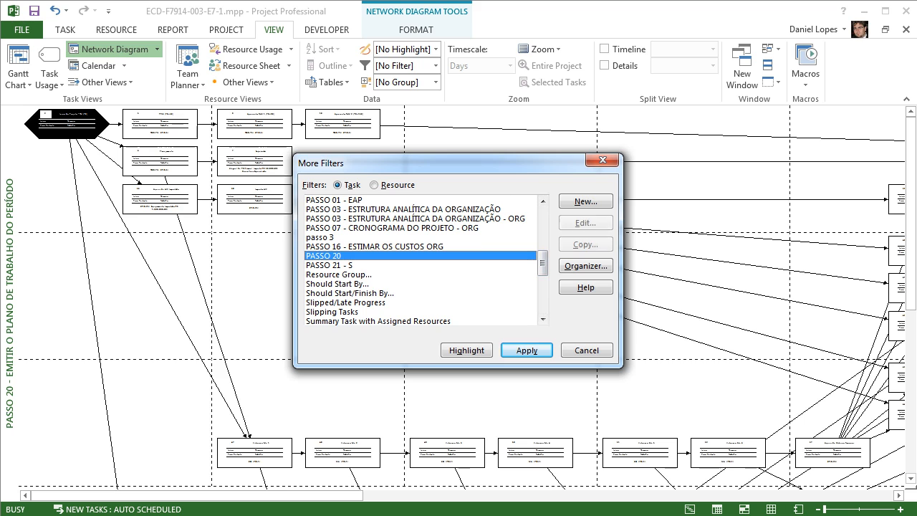
click(585, 223)
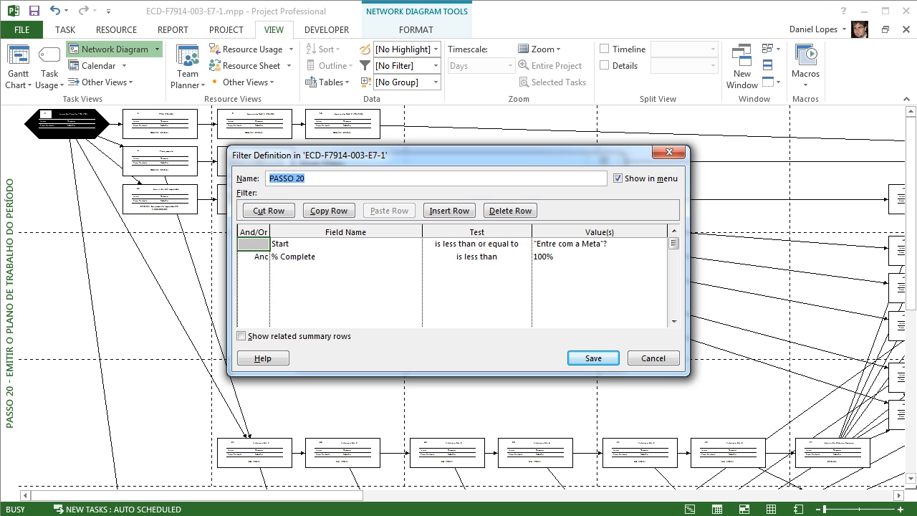
click(345, 244)
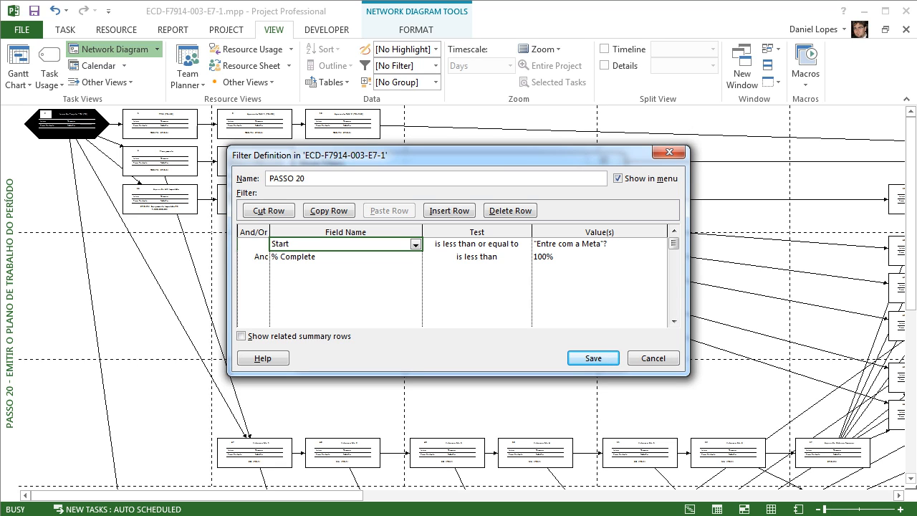
click(476, 257)
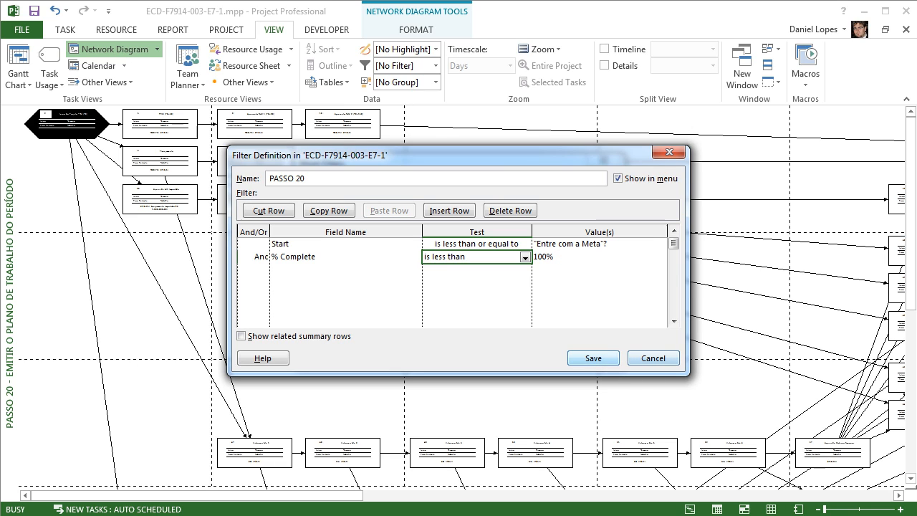
key(Return)
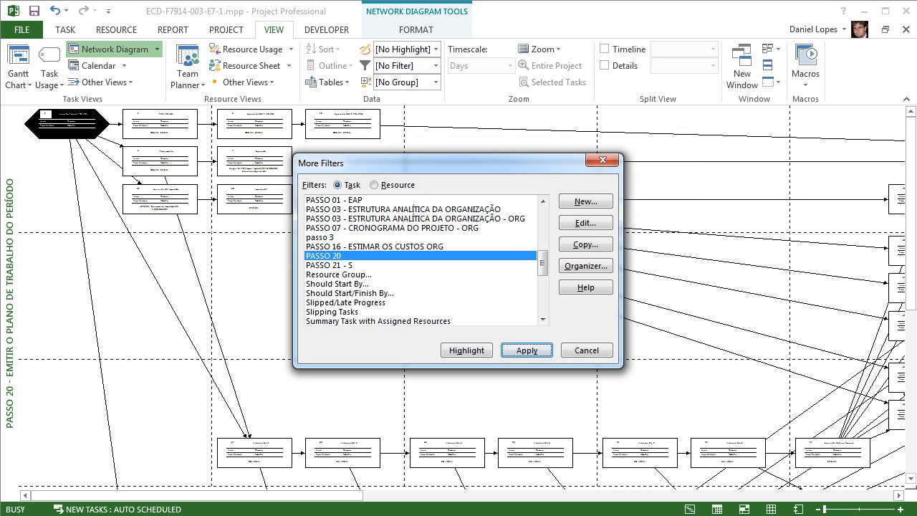
- Apply the PASSO 20 filter to the network diagram, choosing a calendar date for the Meta
key(Return)
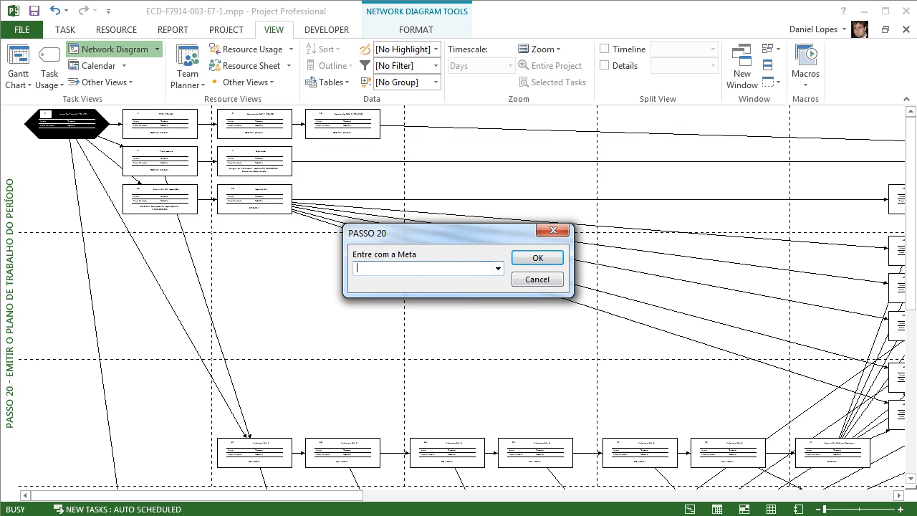
click(499, 269)
click(452, 385)
click(538, 258)
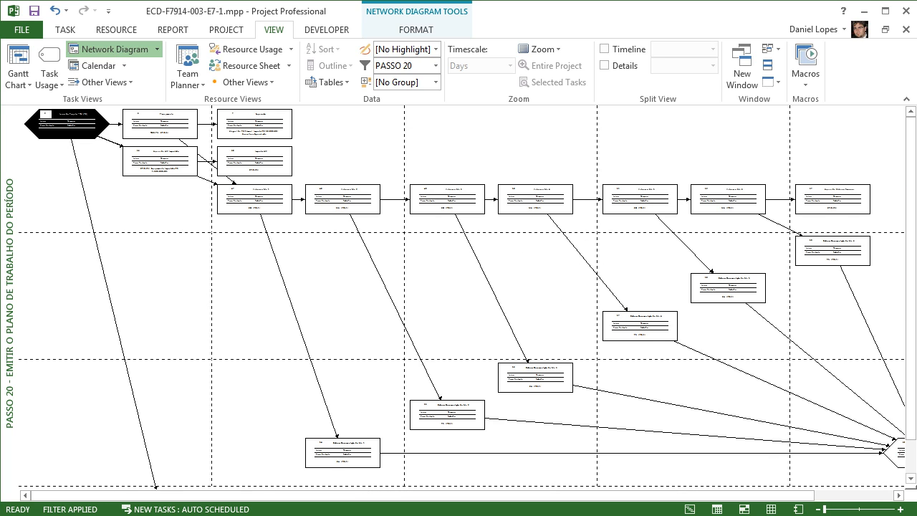
- Examine the preview of the PASSO 20 data template used by the Critical Milestone box style
right_click(404, 146)
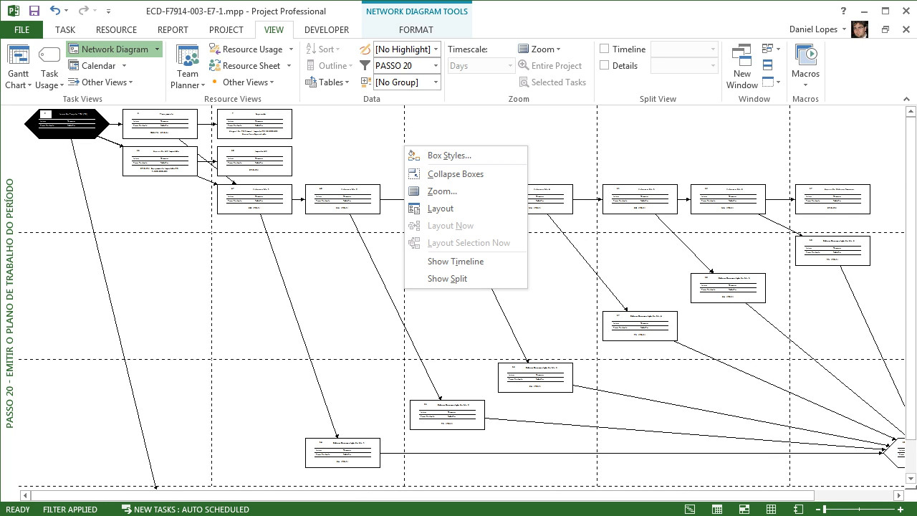
key(Down)
key(Return)
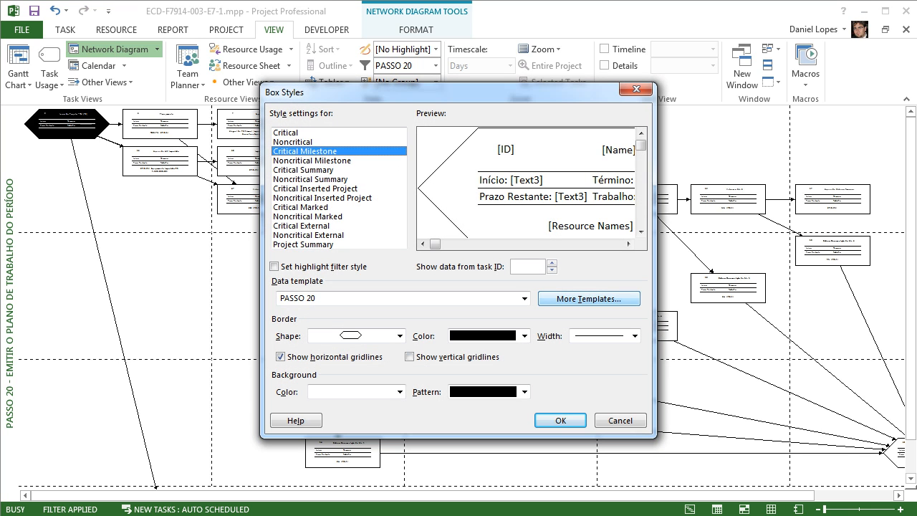
click(588, 300)
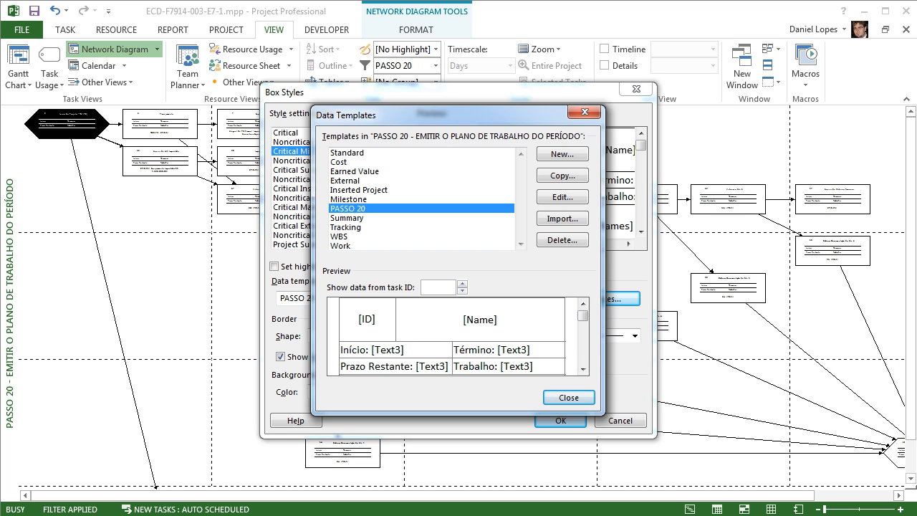
click(583, 370)
click(583, 370)
click(584, 370)
click(584, 370)
click(584, 370)
click(583, 370)
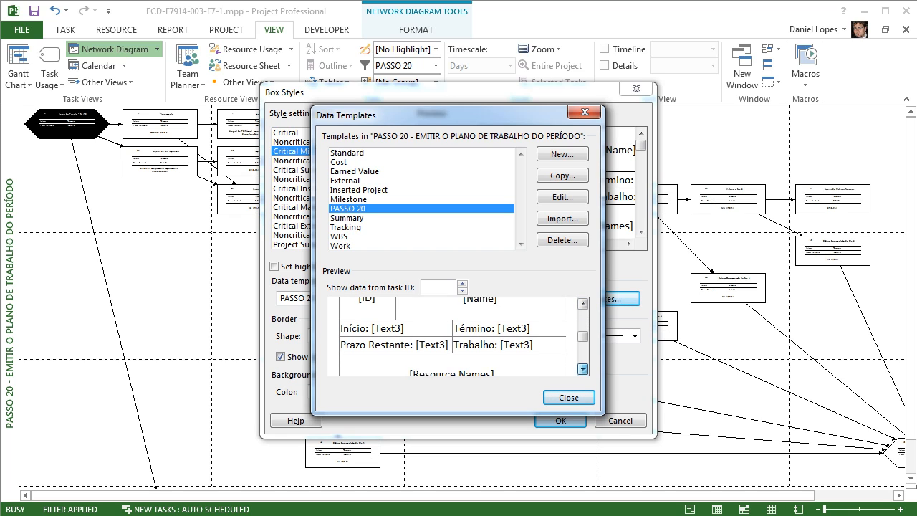
click(583, 370)
click(584, 369)
click(583, 369)
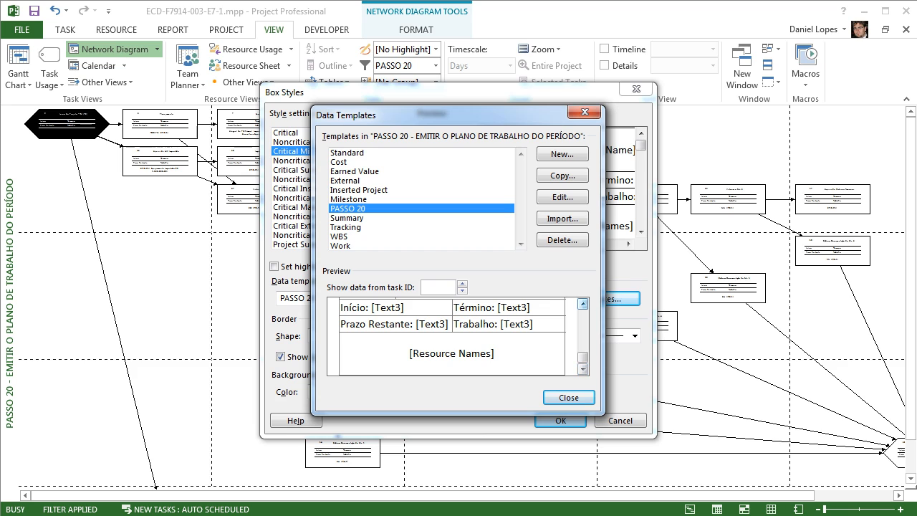
click(583, 303)
click(583, 303)
click(584, 303)
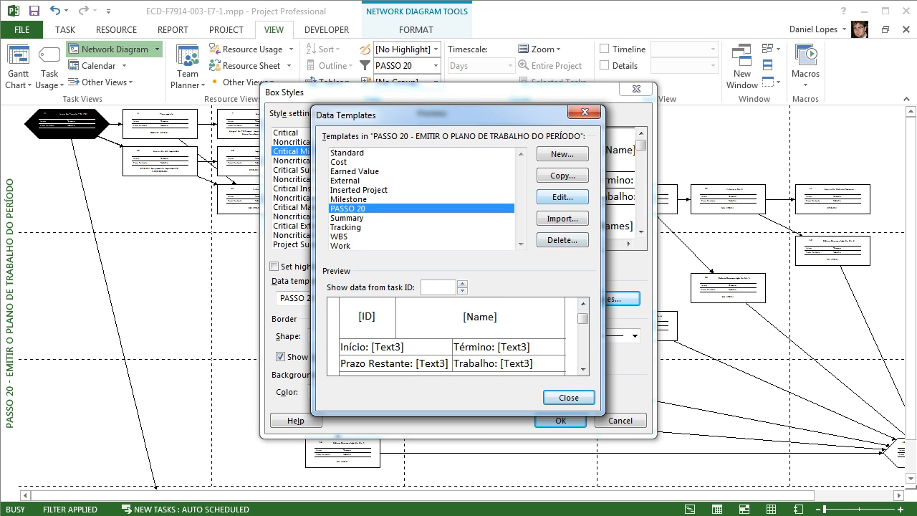
- Look through the fields available for the Início cell in the PASSO 20 template definition, leaving without saving
click(563, 196)
click(337, 299)
click(344, 284)
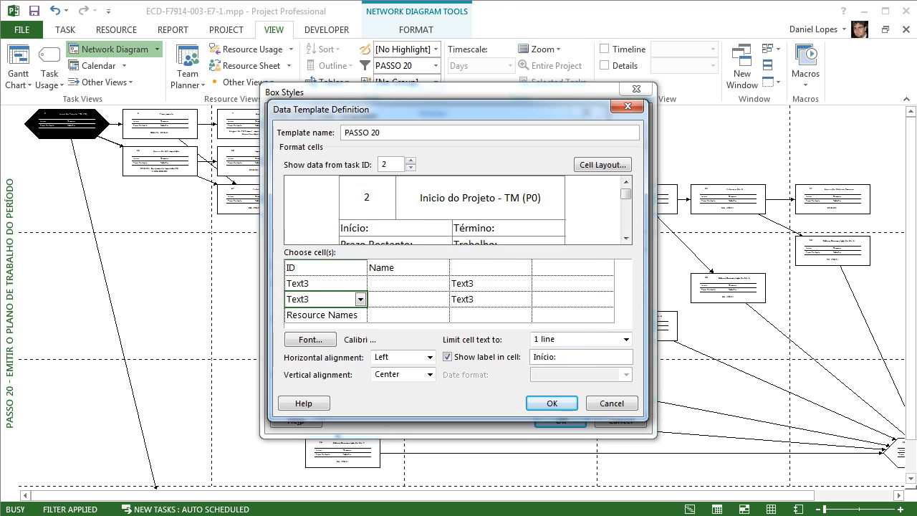
click(361, 284)
click(361, 283)
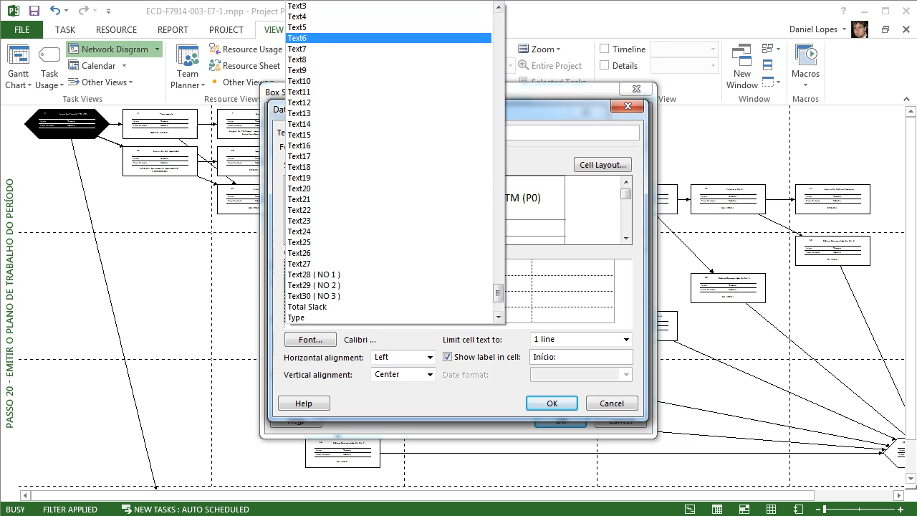
scroll(387, 72, up, 1)
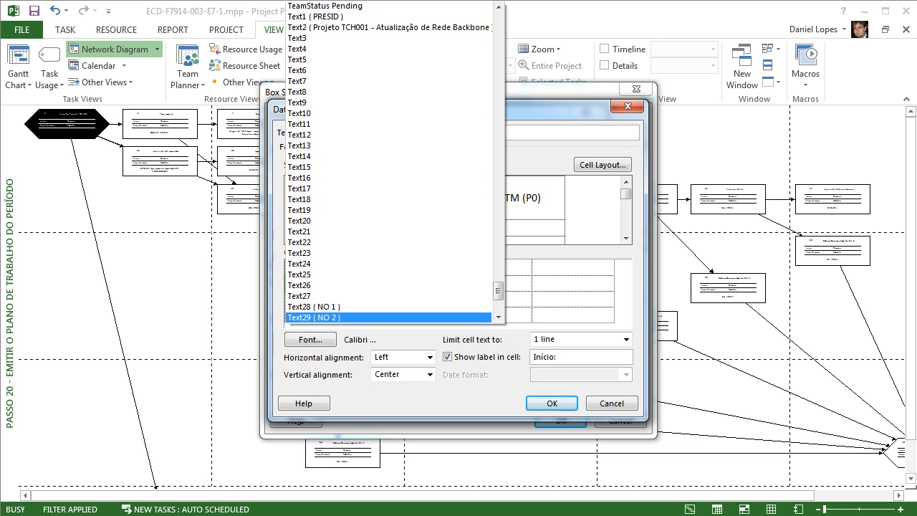
click(437, 403)
click(612, 403)
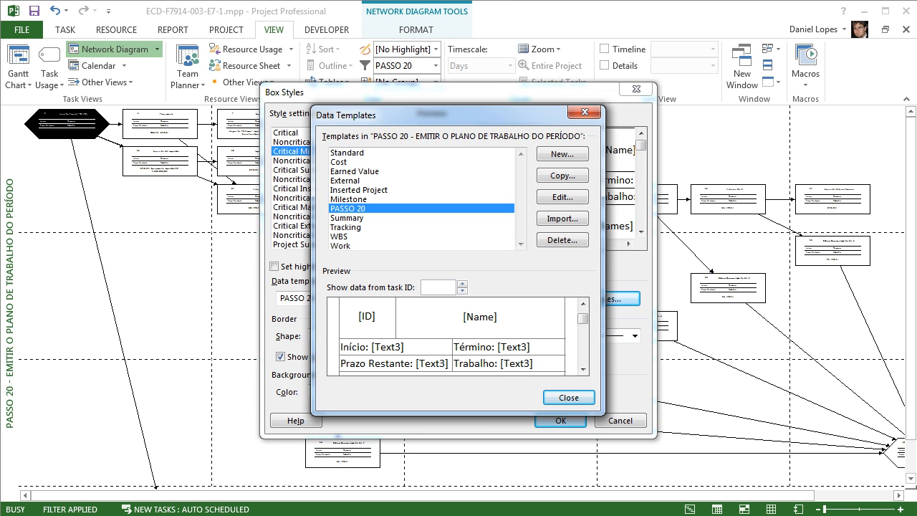
click(569, 398)
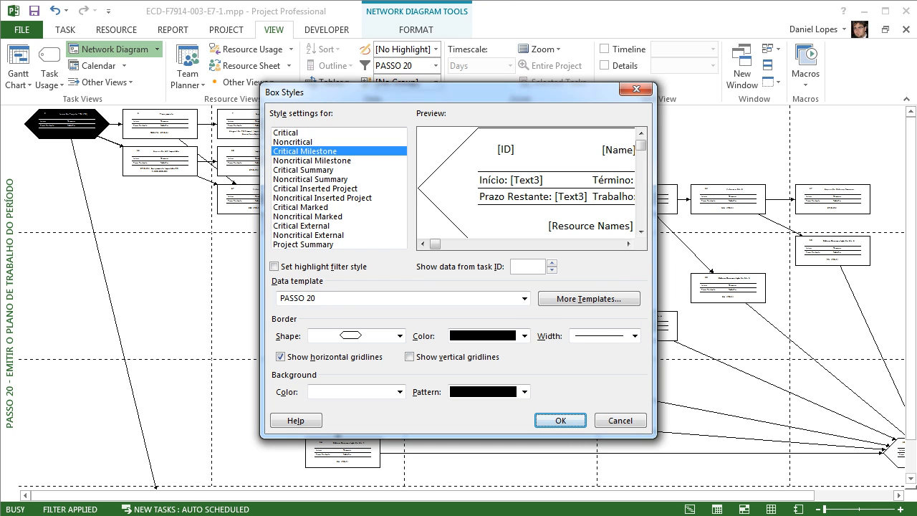
- Preview the Earned Value through Inserted Project data templates and close the box styles
click(588, 299)
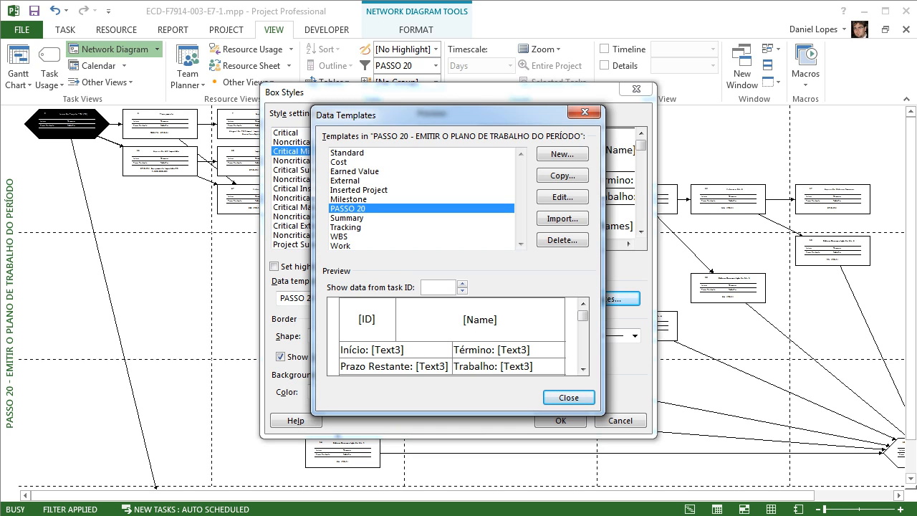
click(354, 171)
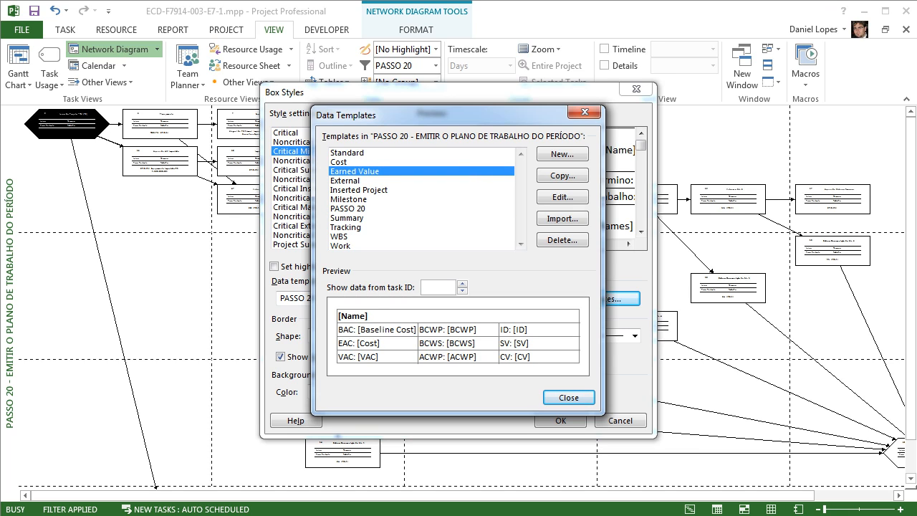
key(Down)
key(Down)
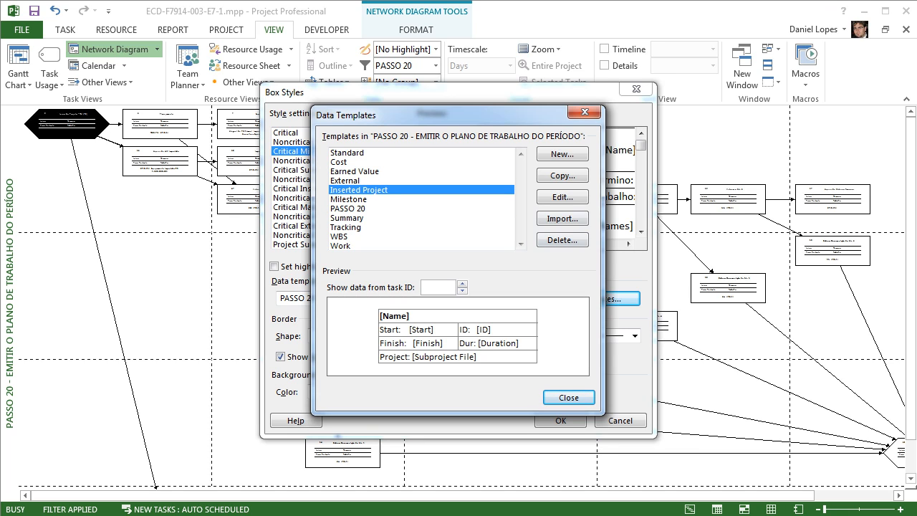
key(Return)
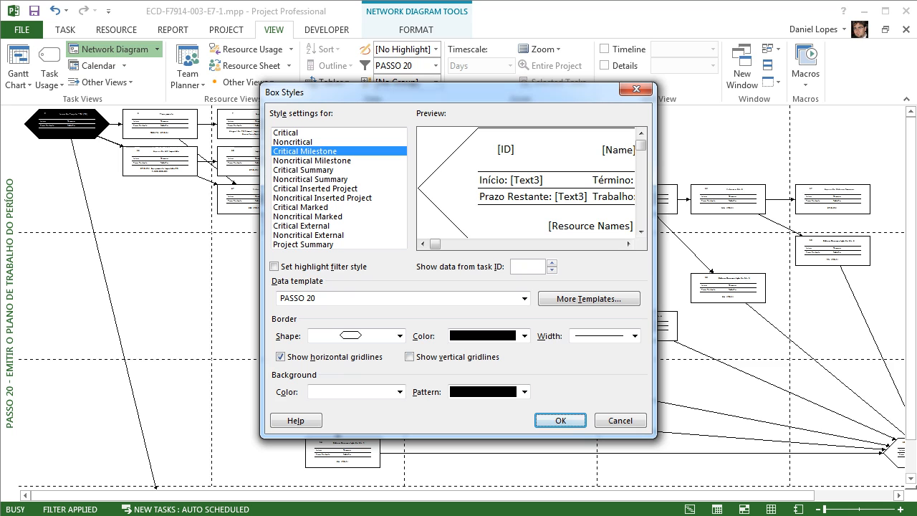
key(Return)
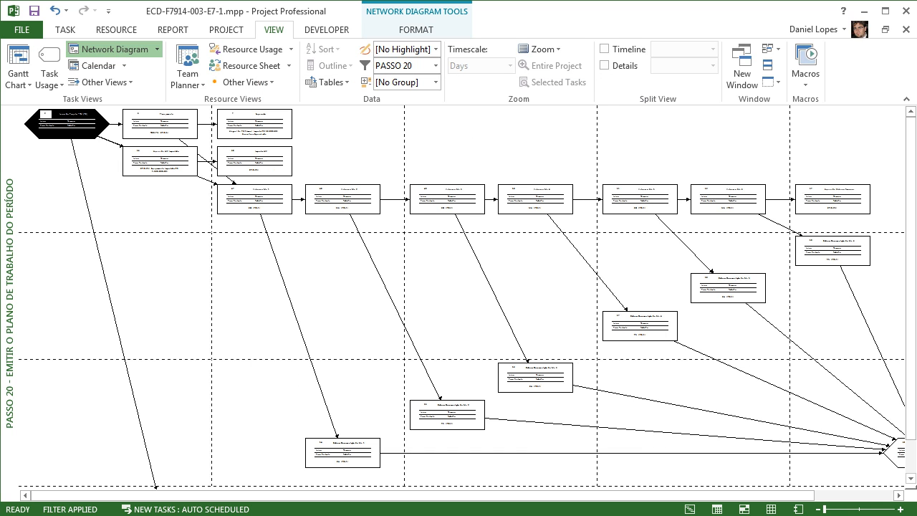
- Review the network diagram's layout settings and accept them as they are
right_click(414, 233)
click(450, 296)
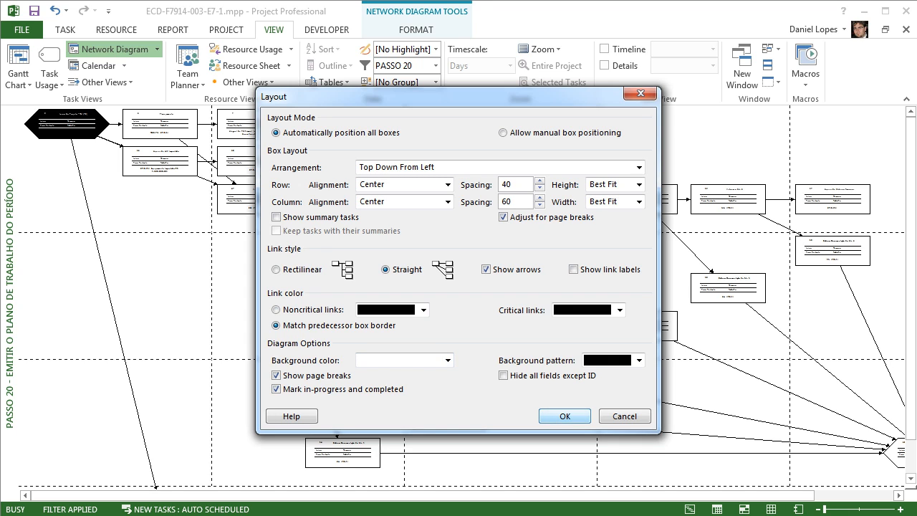
click(565, 416)
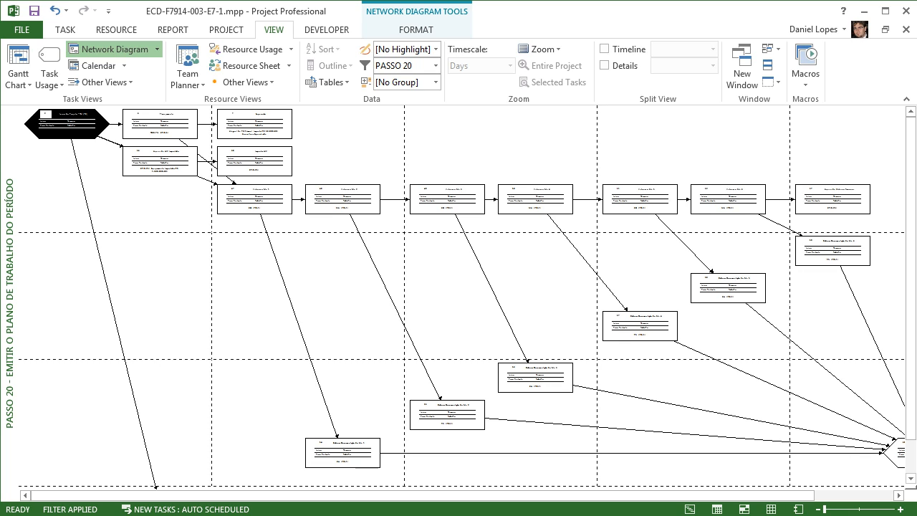
- Switch to the PASSO 21 - EMITIR FOLHA DE RELATÓRIO COMPLETA view, entering today's date as the Meta
scroll(465, 297, down, 2)
scroll(466, 297, up, 2)
click(157, 49)
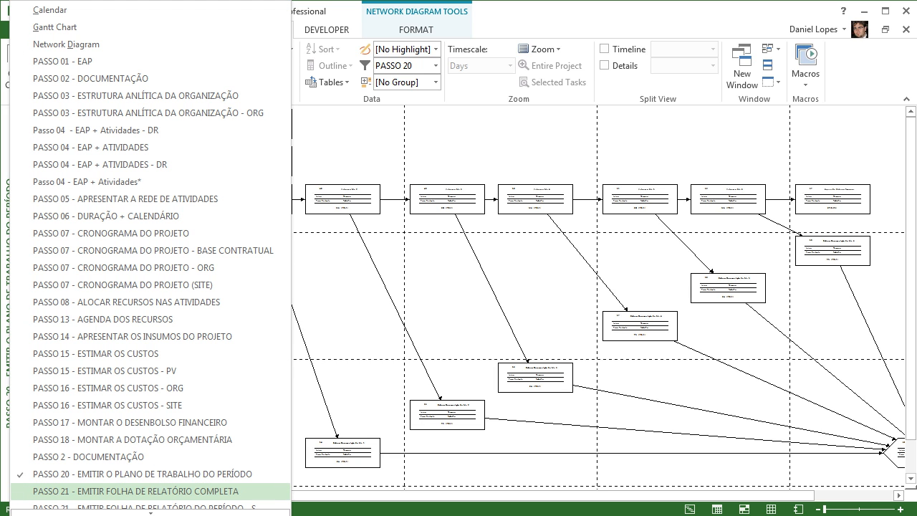
click(137, 491)
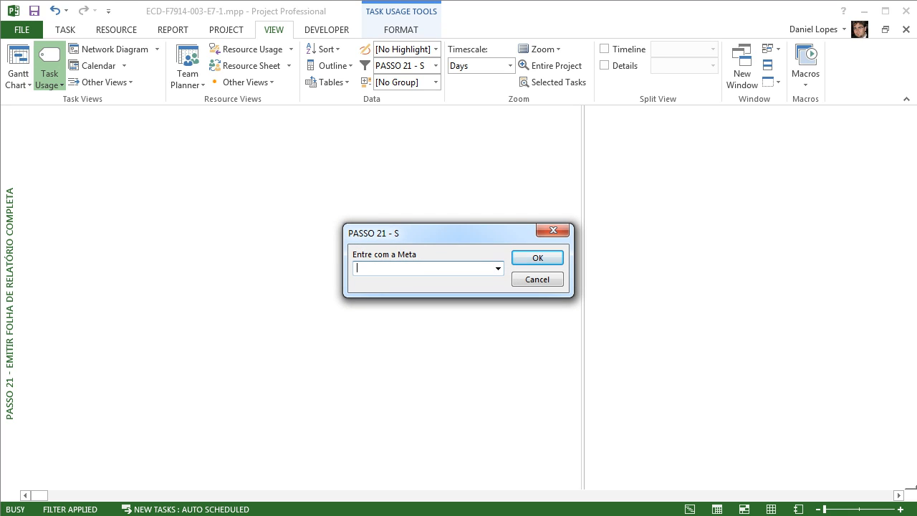
click(498, 268)
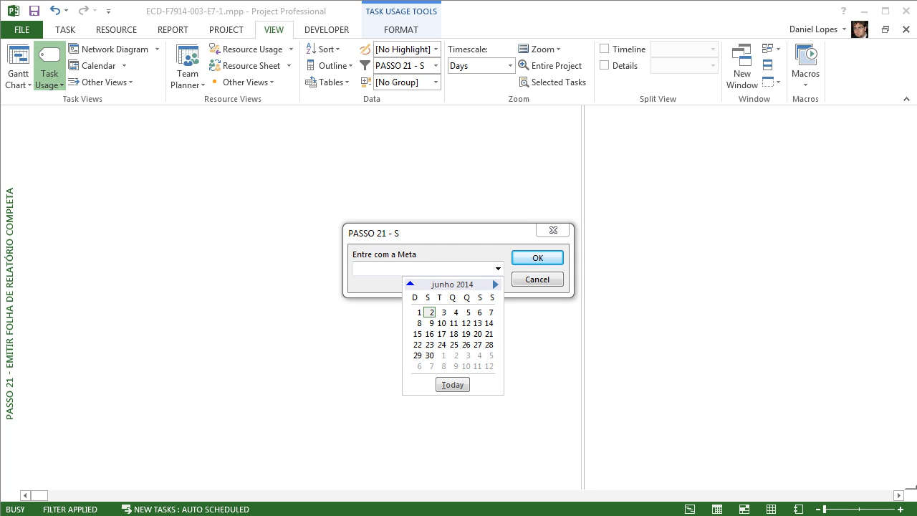
click(453, 385)
click(538, 258)
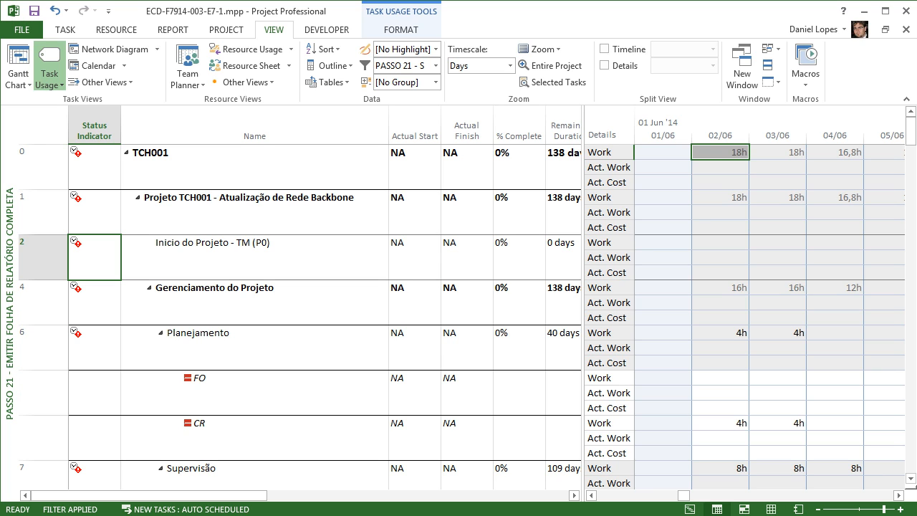
- Switch to the PASSO 21 - EMITIR FOLHA DE RELATÓRIO DO PERÍODO - S view
right_click(8, 337)
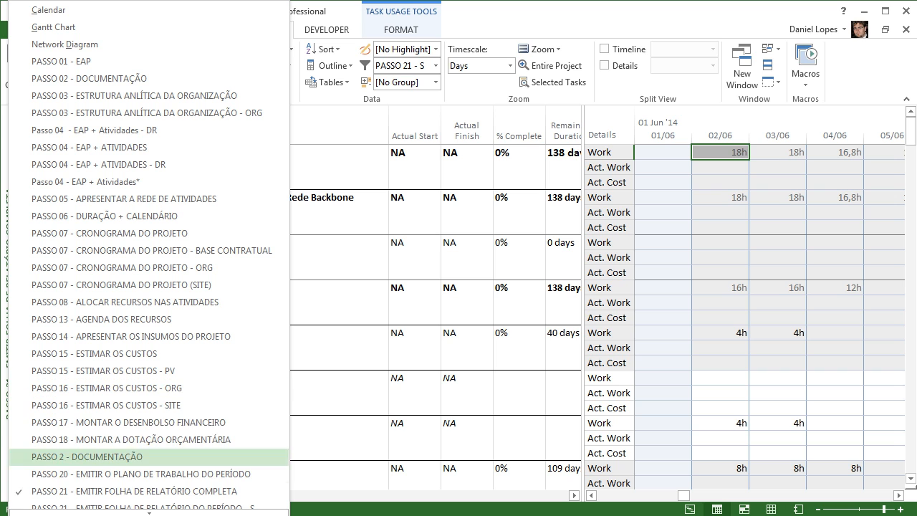
mouse_move(149, 513)
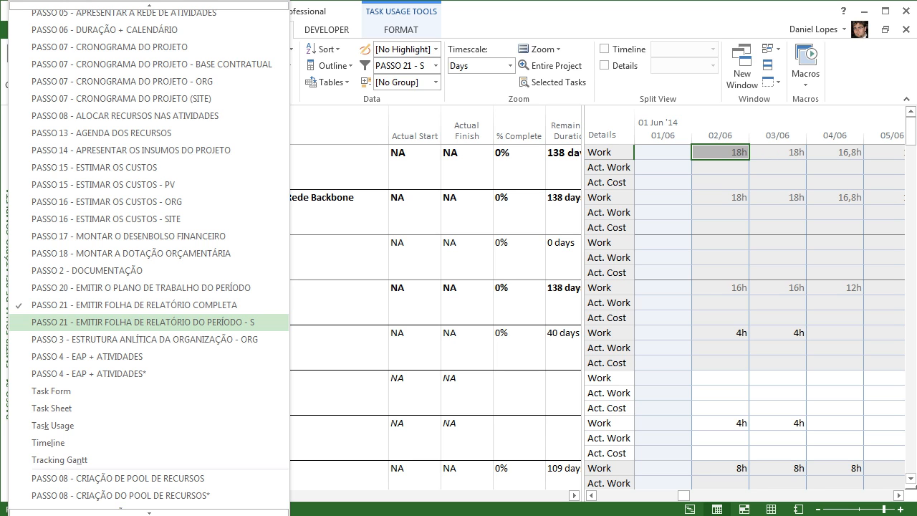
click(143, 322)
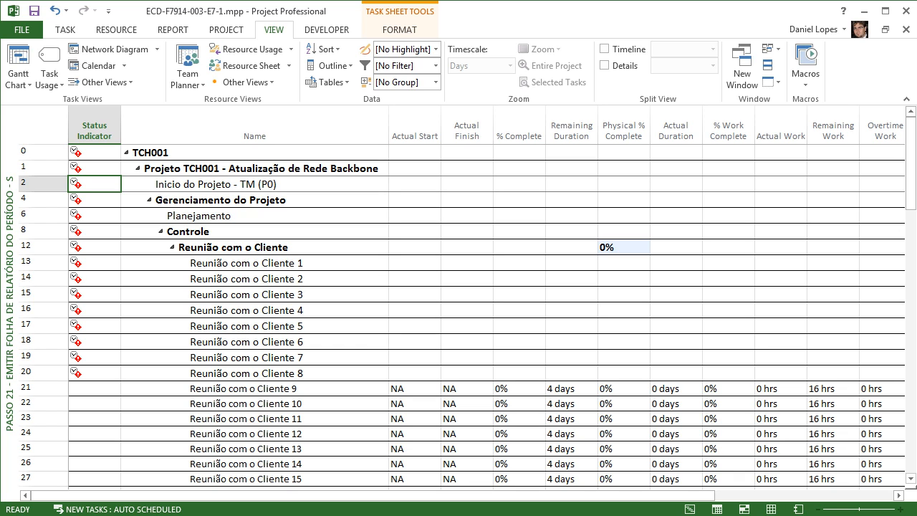
- Set % Complete of the task Reunião com o Cliente 9 to 15%
click(572, 390)
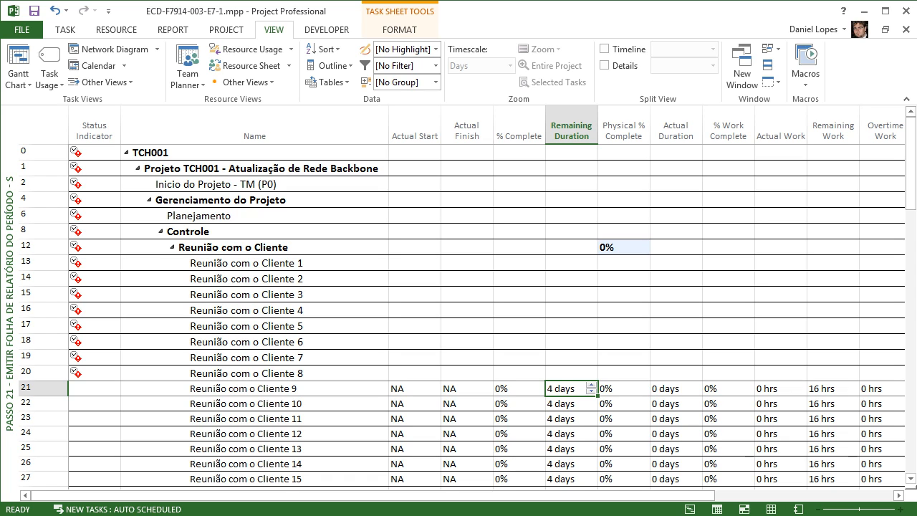
click(515, 389)
click(539, 385)
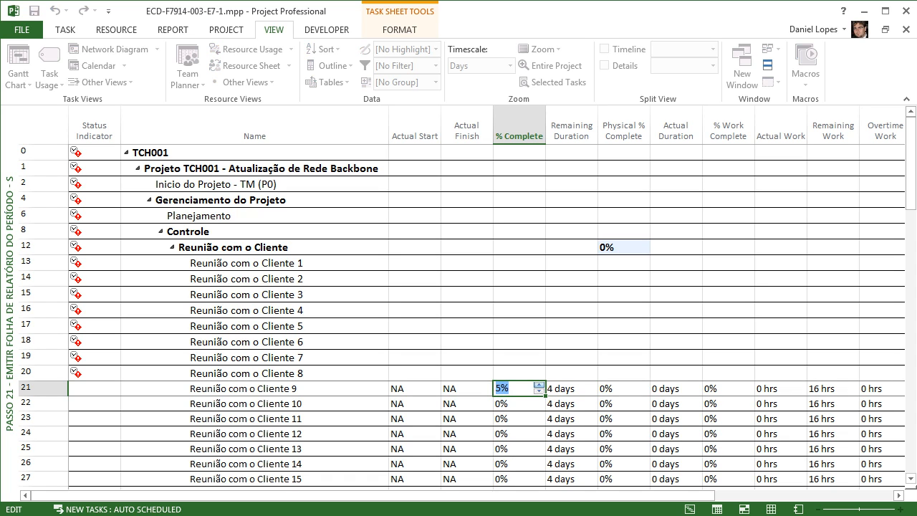
click(539, 385)
click(539, 385)
click(466, 389)
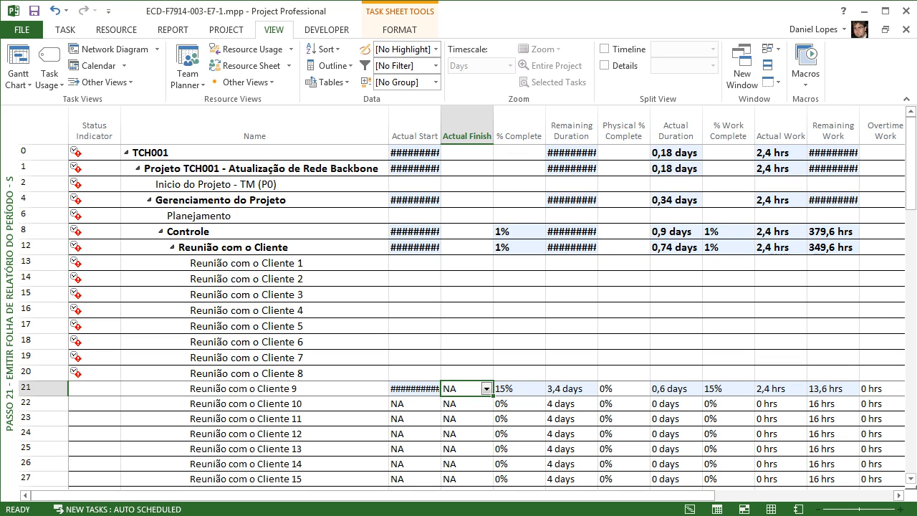
- Set % Work Complete of the task Reunião com o Cliente 9 to 30%
click(728, 389)
click(748, 384)
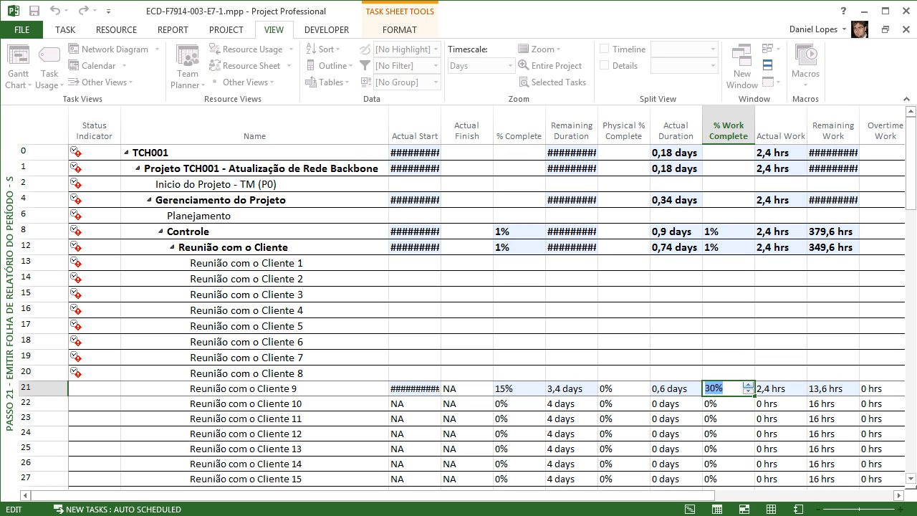
click(694, 342)
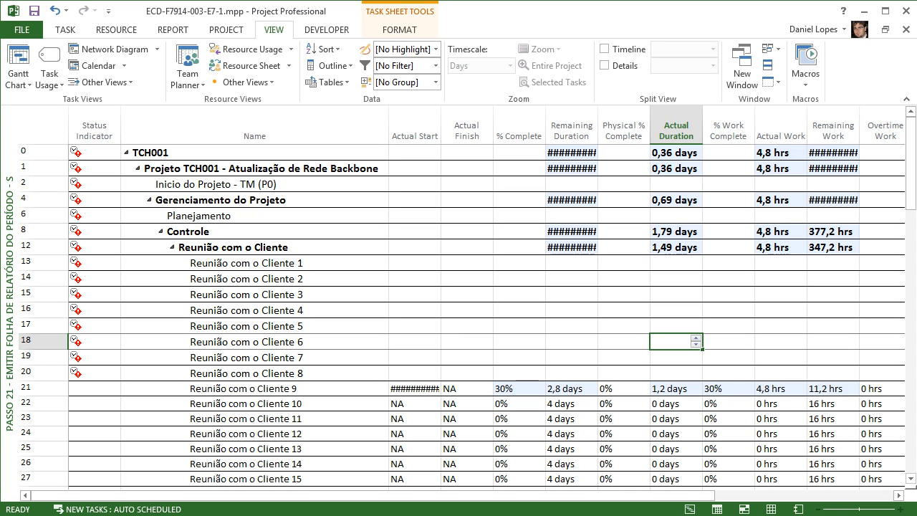
click(514, 390)
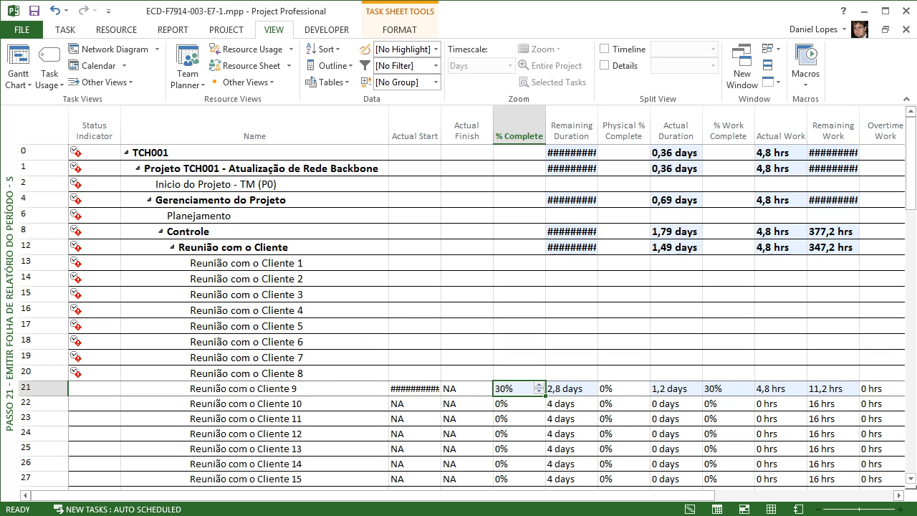
- Set % Complete of the task Entregar HW e Mat.Instalação no Site 1 to 100%
drag(911, 163, 911, 244)
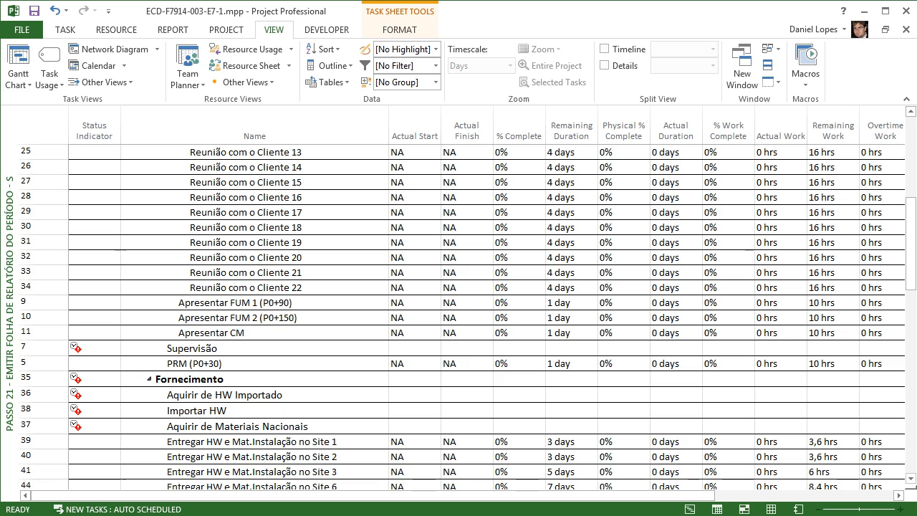
click(255, 442)
click(516, 442)
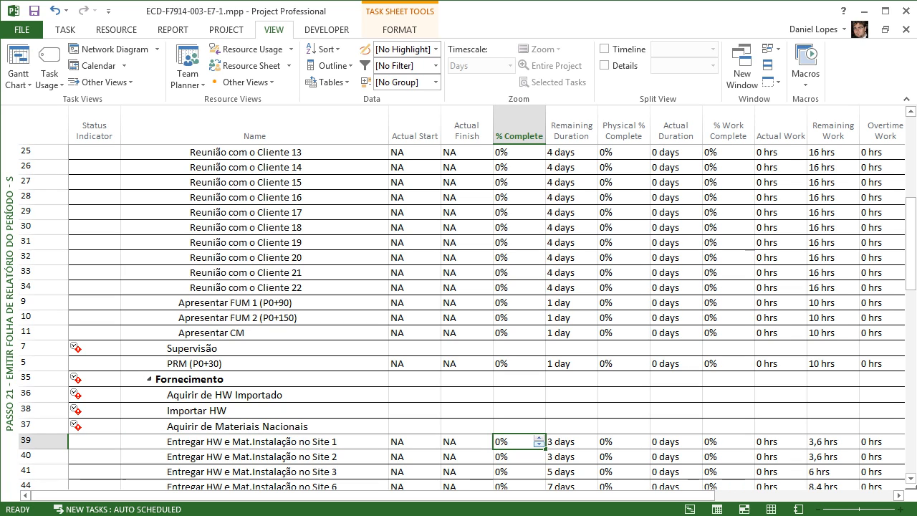
key(shift+Left)
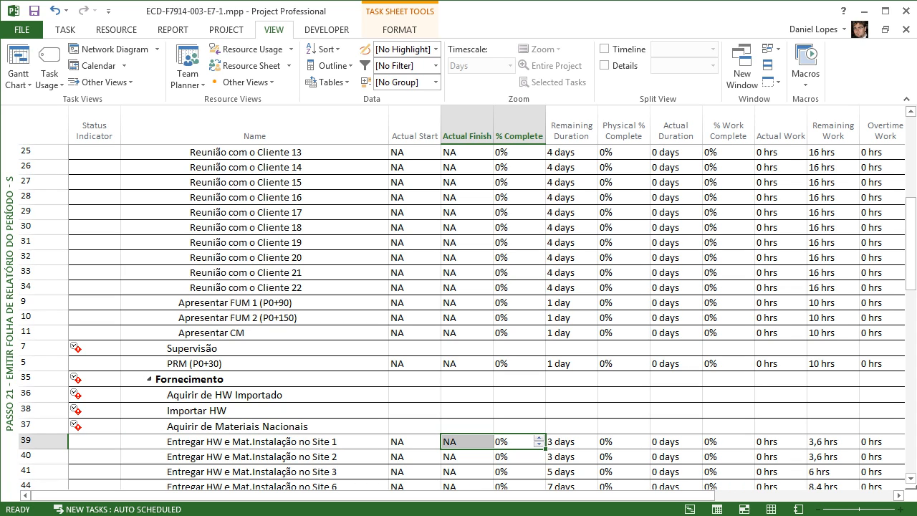
key(shift+Right)
text(100)
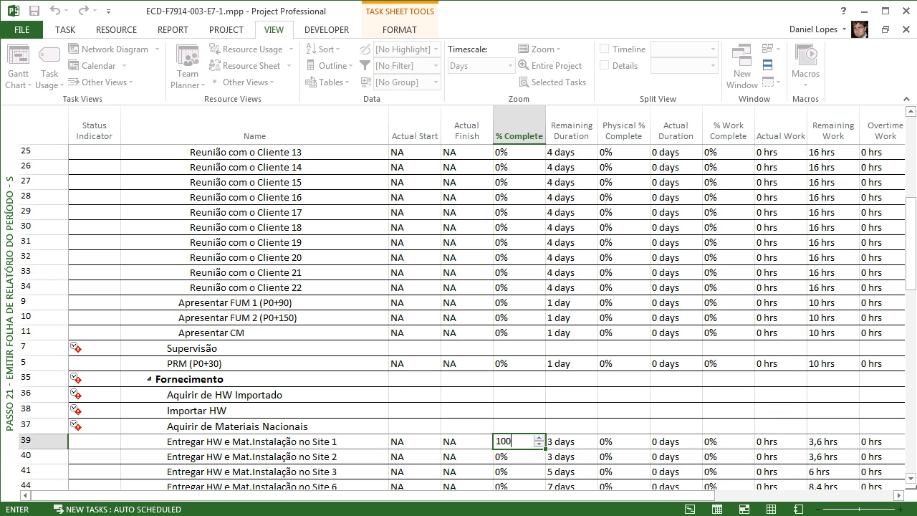
key(Return)
key(Return)
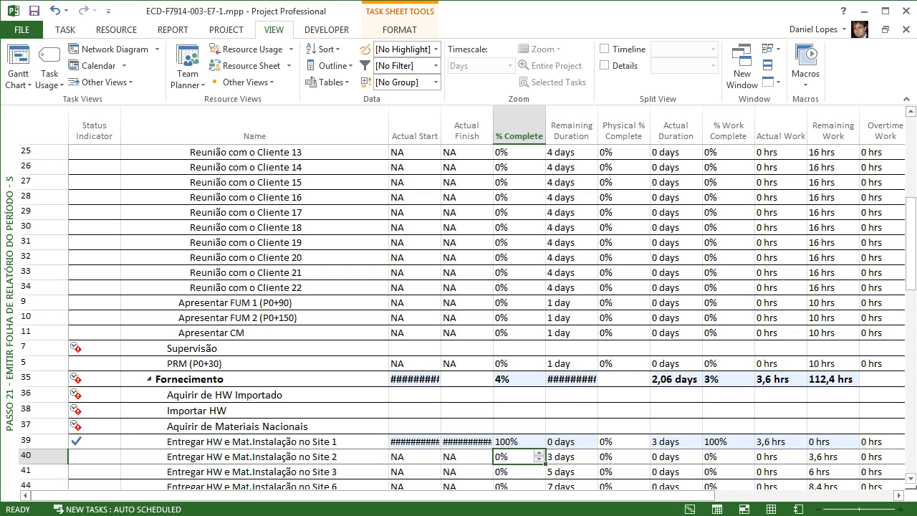
- Undo the progress entries made for Reunião com o Cliente 9 and Entregar HW e Mat.Instalação no Site 1
scroll(465, 315, down, 6)
scroll(466, 316, down, 4)
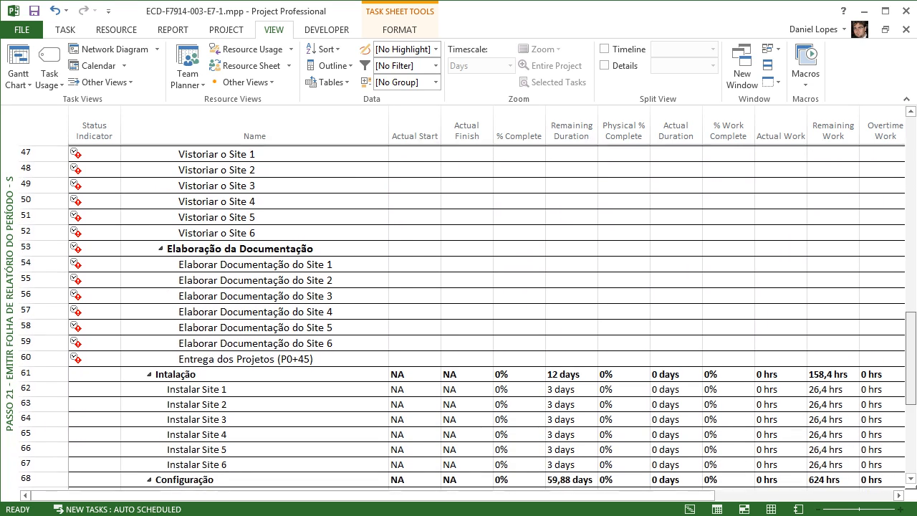
scroll(466, 315, down, 3)
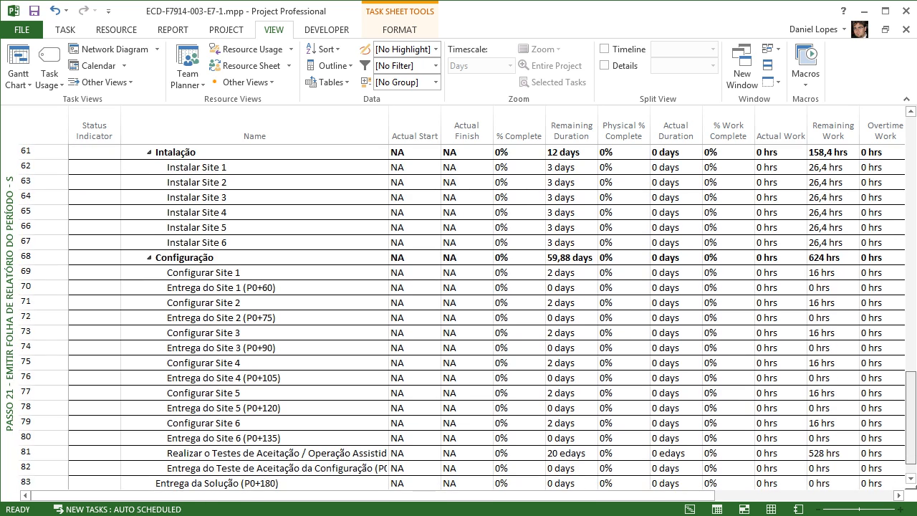
scroll(466, 315, up, 12)
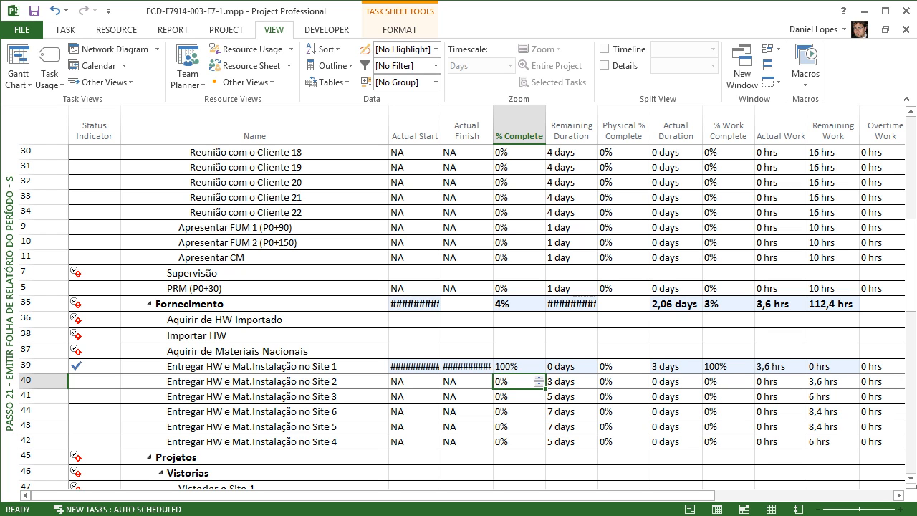
scroll(465, 312, up, 8)
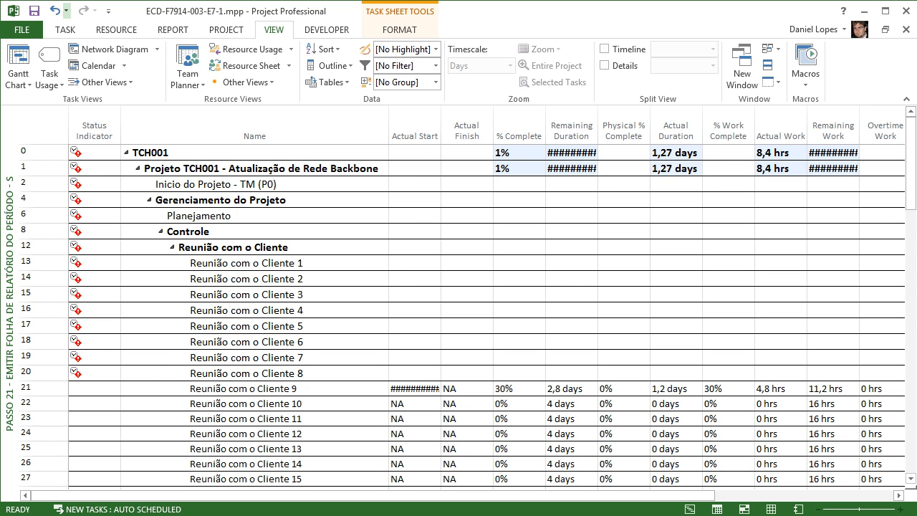
click(55, 11)
click(55, 10)
click(55, 10)
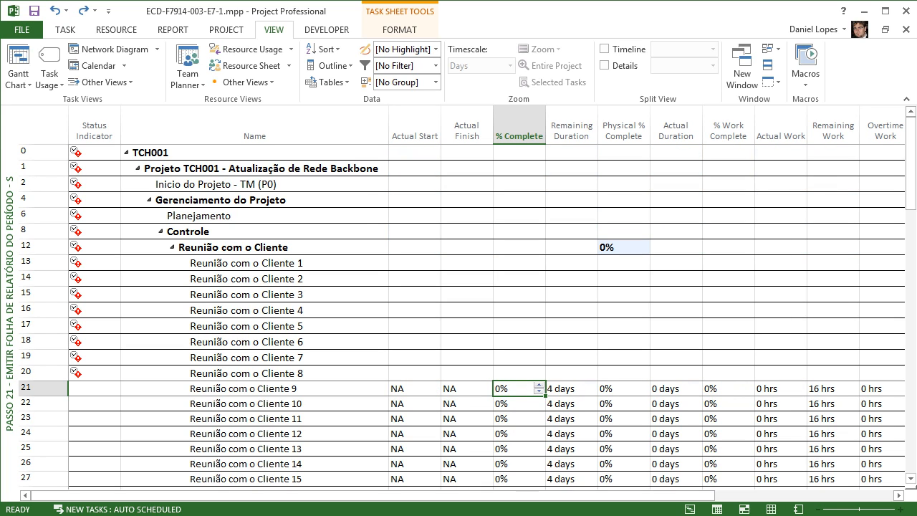
- Change the font color to white for all task cells from the Actual Start column through the last column
scroll(459, 308, down, 12)
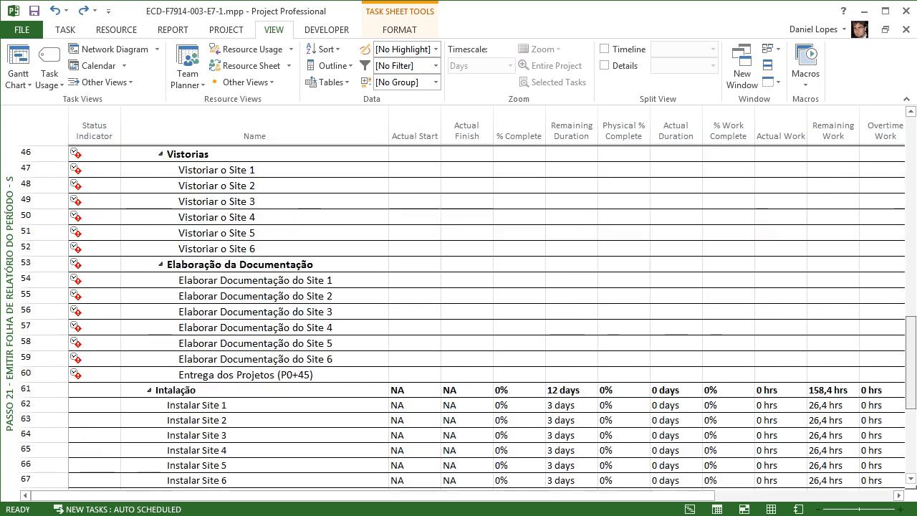
scroll(459, 309, down, 6)
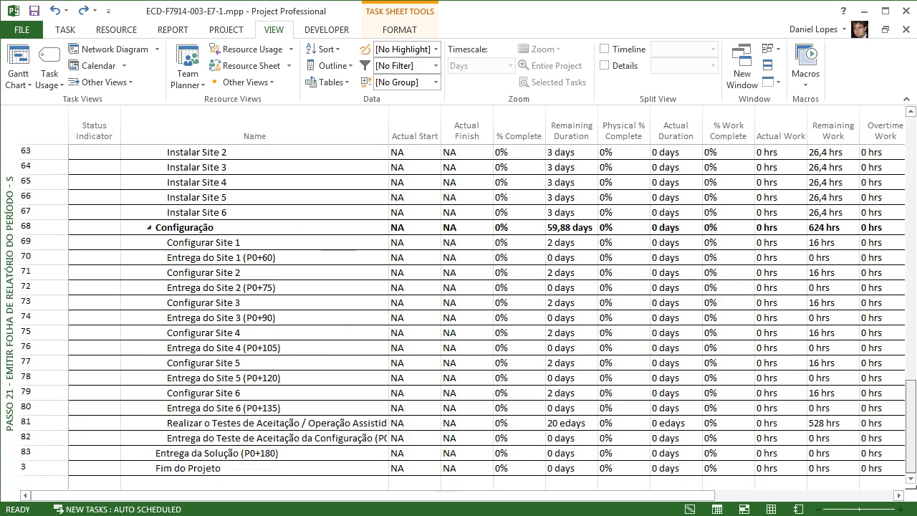
click(414, 468)
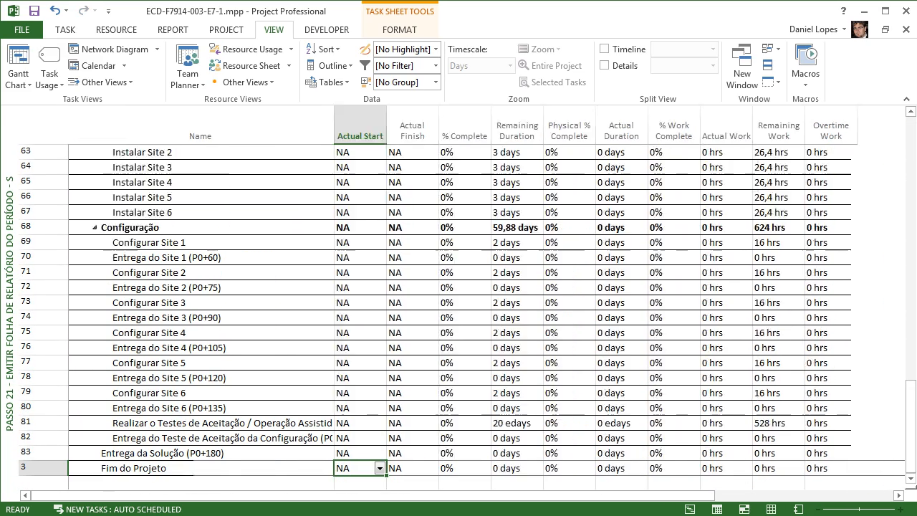
key(ctrl+shift+Right)
key(ctrl+shift+Up)
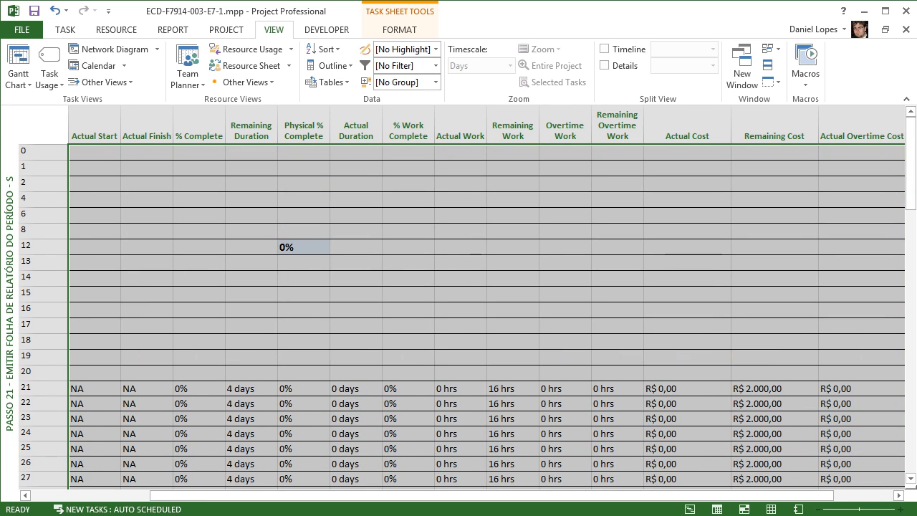
key(ctrl+shift+Down)
key(ctrl+shift+Up)
click(65, 30)
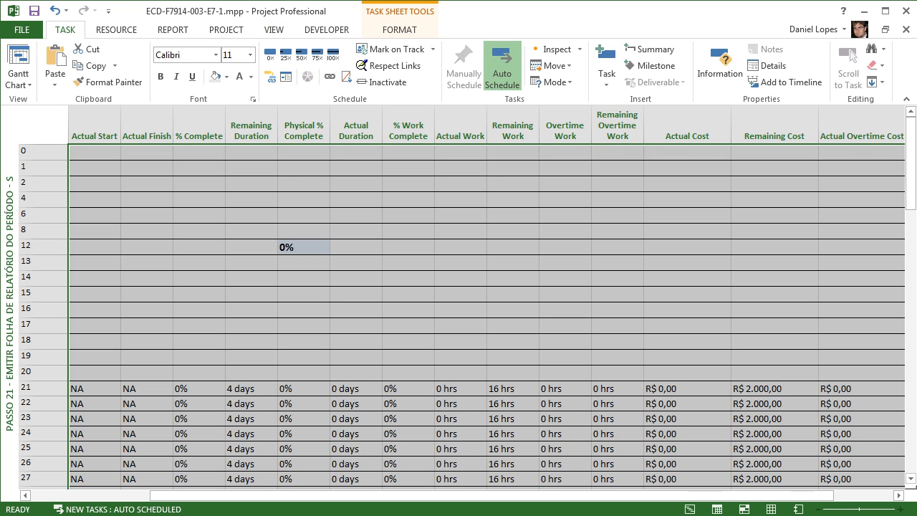
click(252, 77)
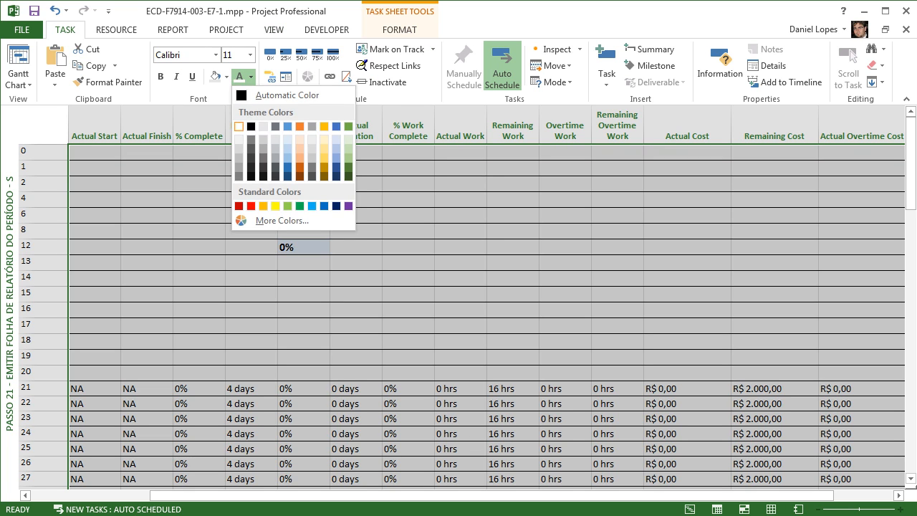
click(239, 127)
drag(683, 496, 545, 496)
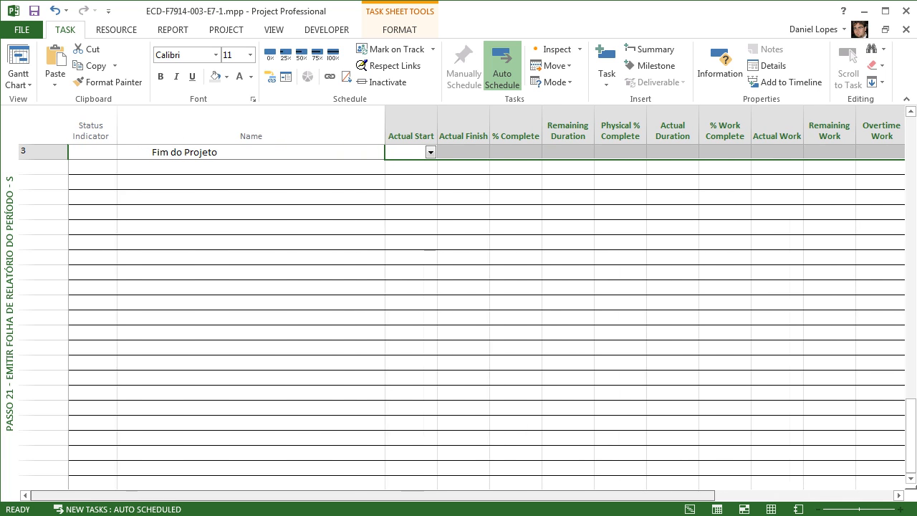
drag(911, 435, 911, 152)
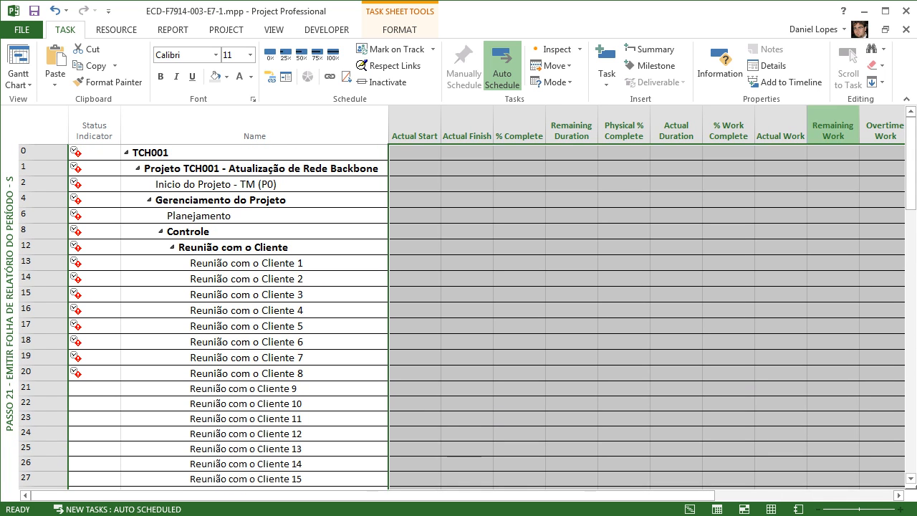
click(620, 184)
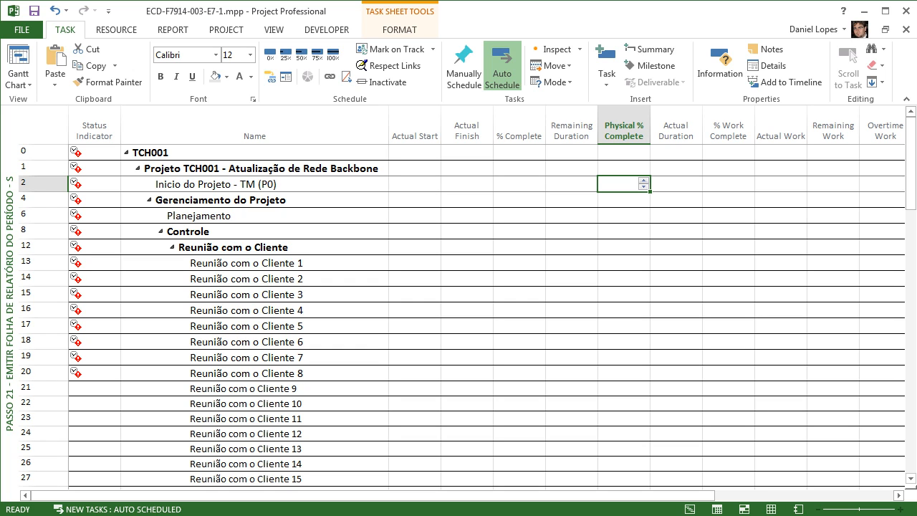
click(43, 168)
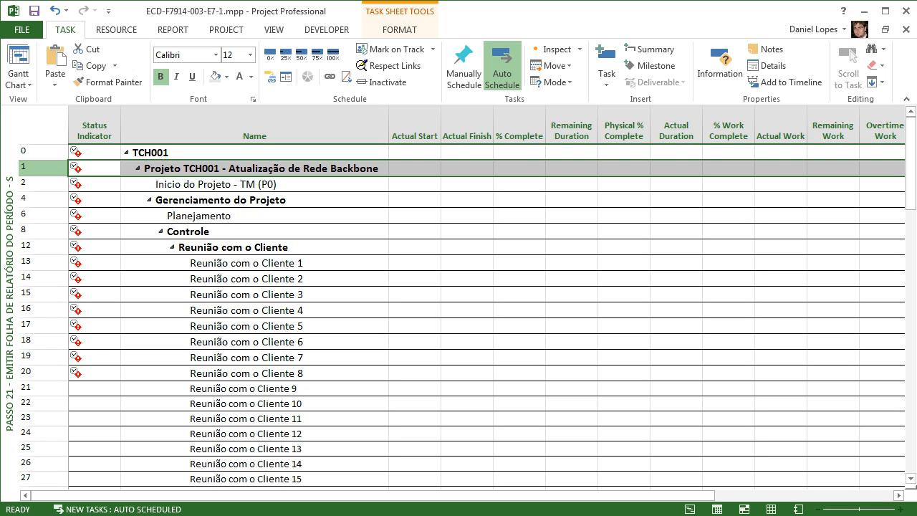
click(43, 199)
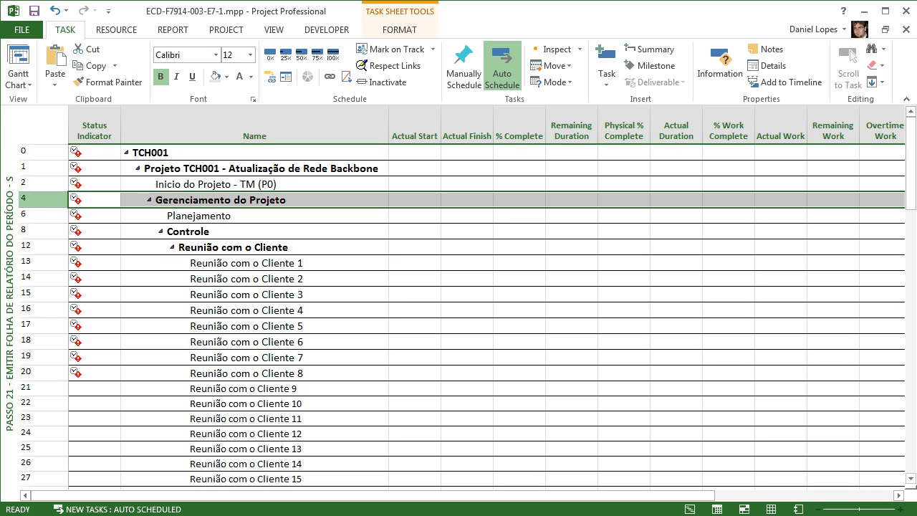
click(43, 167)
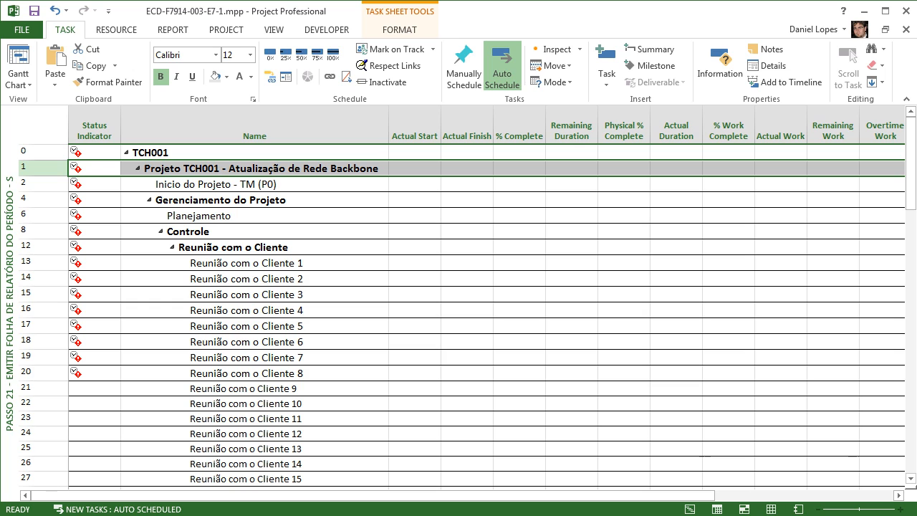
- Apply a light gray background fill to task rows 1, 4, 8, 13, 15, 17, 19, 21 and 23
click(215, 77)
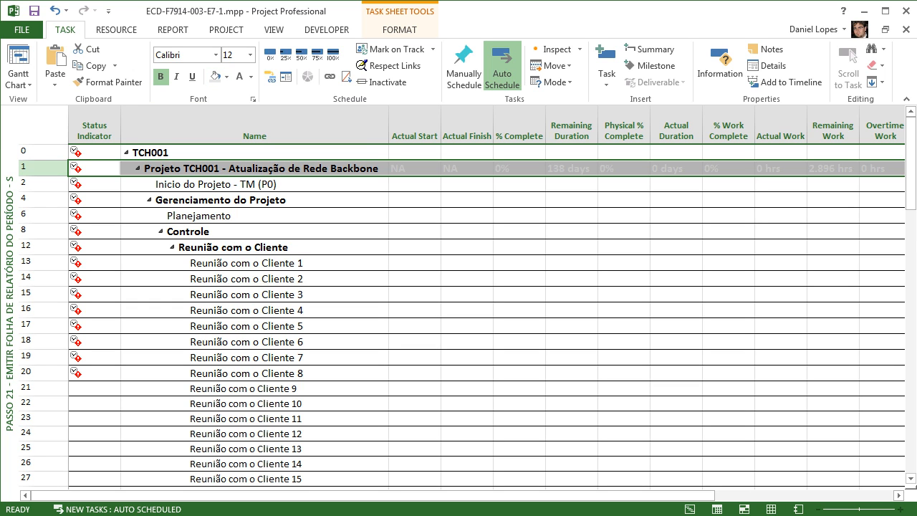
ctrl+click(43, 200)
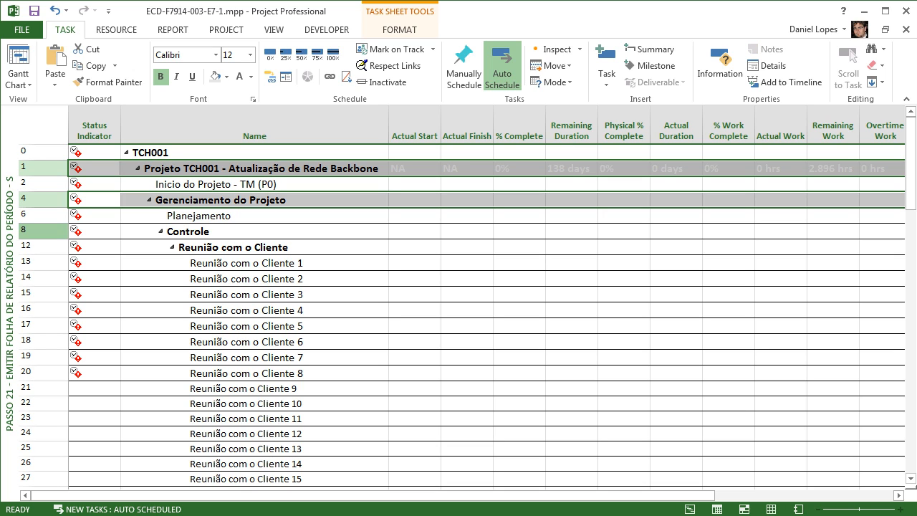
ctrl+click(43, 231)
ctrl+click(43, 262)
ctrl+click(43, 294)
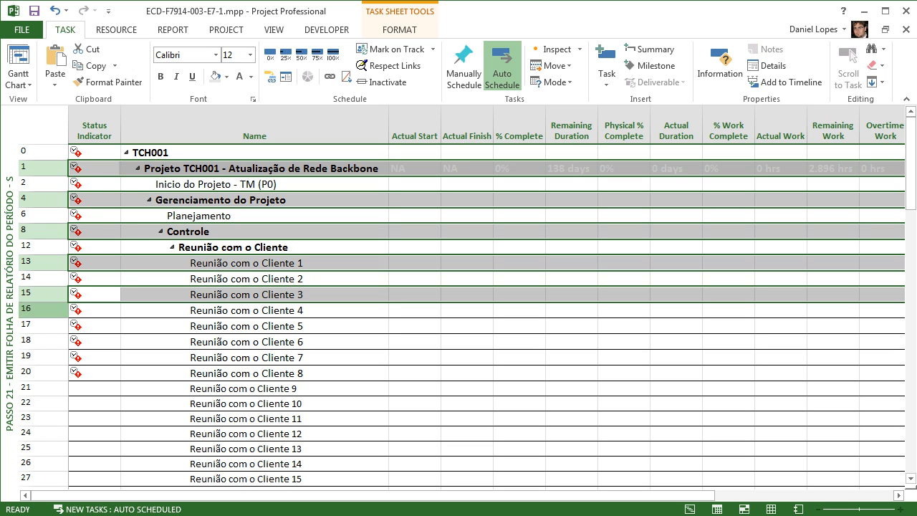
ctrl+click(43, 326)
ctrl+click(43, 356)
ctrl+click(43, 388)
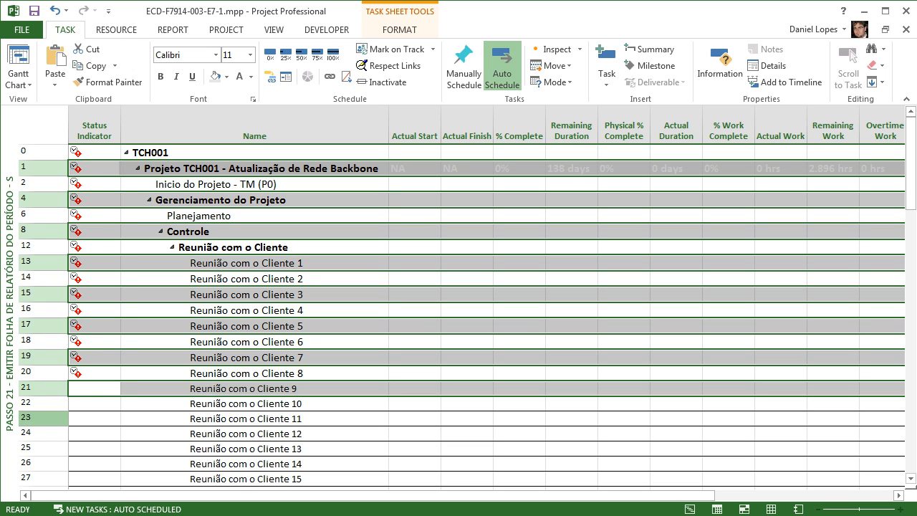
ctrl+click(43, 418)
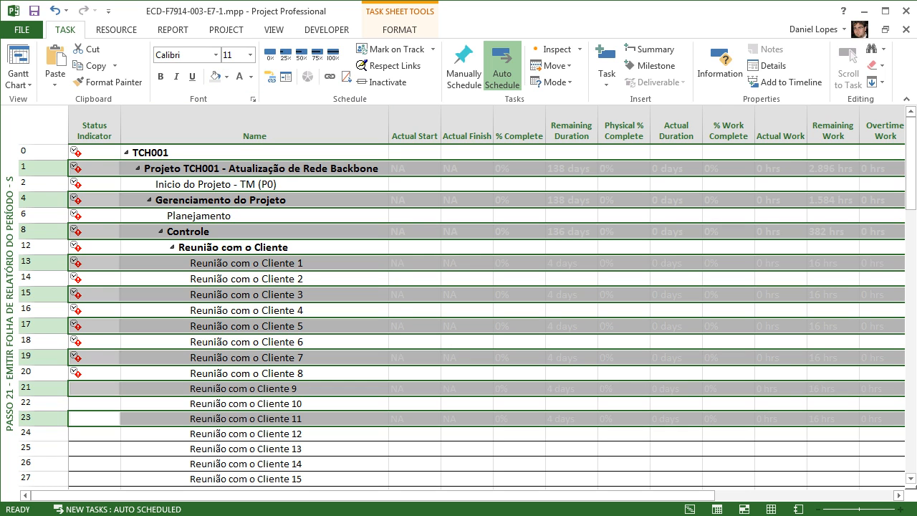
click(414, 310)
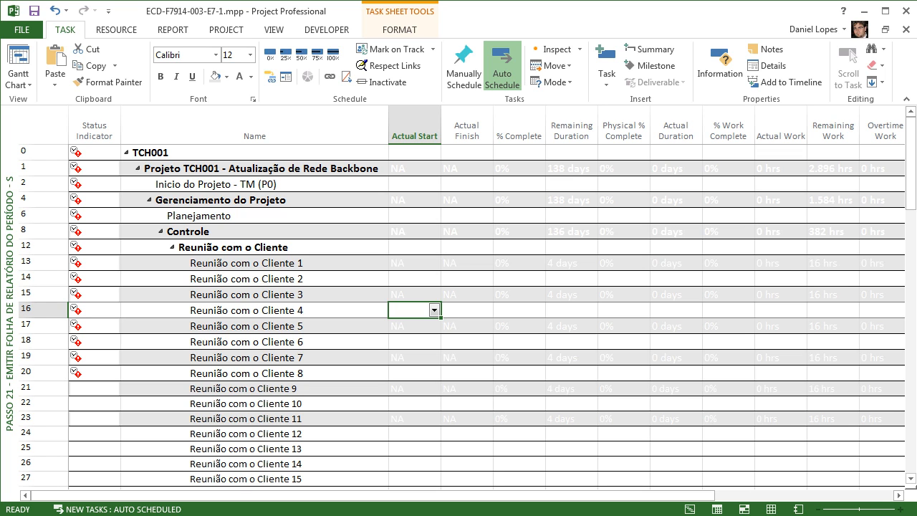
- Change the font color of rows 1, 4 and 8, from Actual Start through Actual Overtime Cost, to match their gray shading
click(414, 168)
key(ctrl+shift+Right)
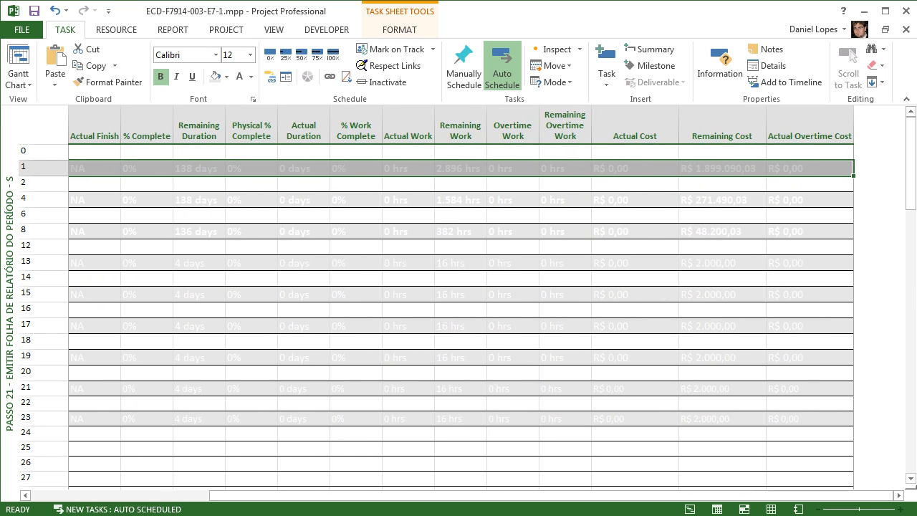
ctrl+click(810, 200)
key(ctrl+shift+Left)
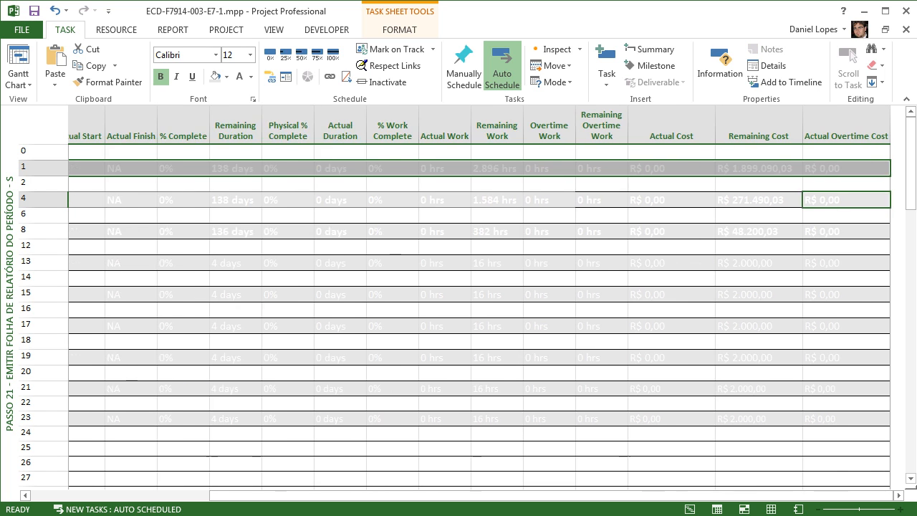
key(shift+Right)
key(shift+Right)
key(shift+Right)
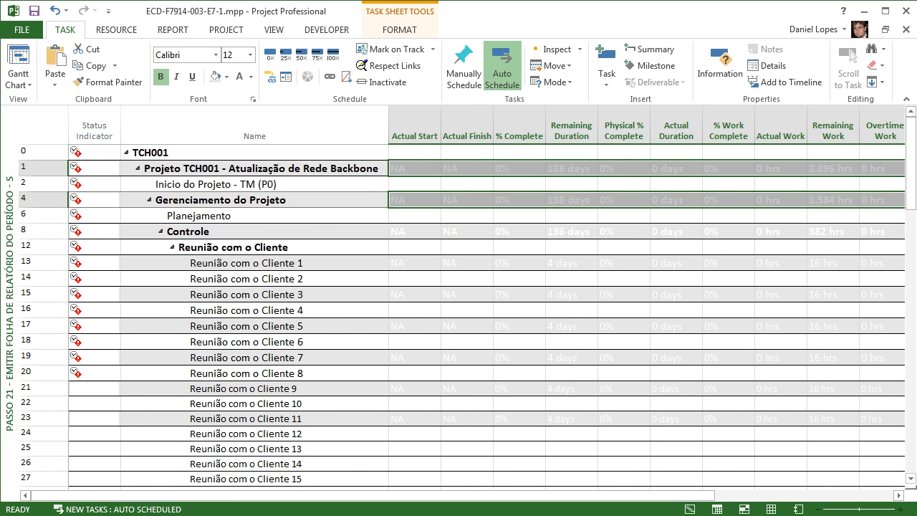
ctrl+click(415, 231)
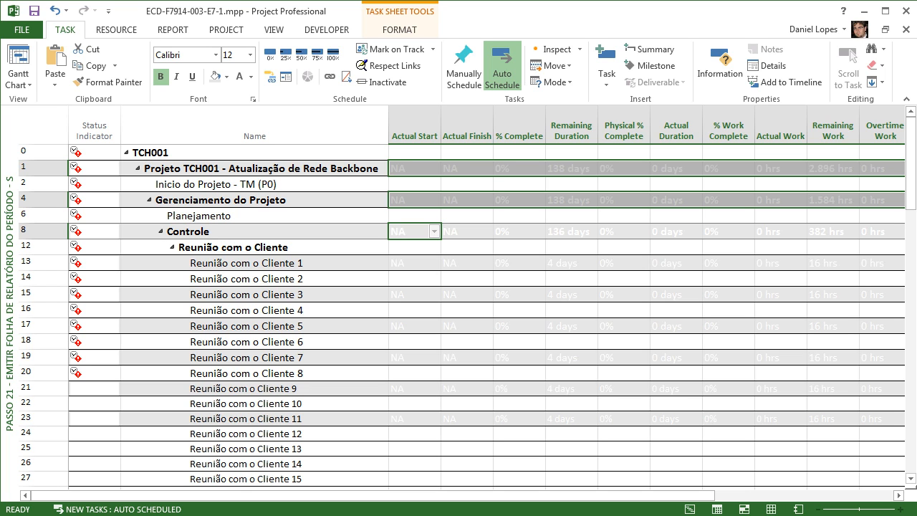
key(ctrl+shift+Right)
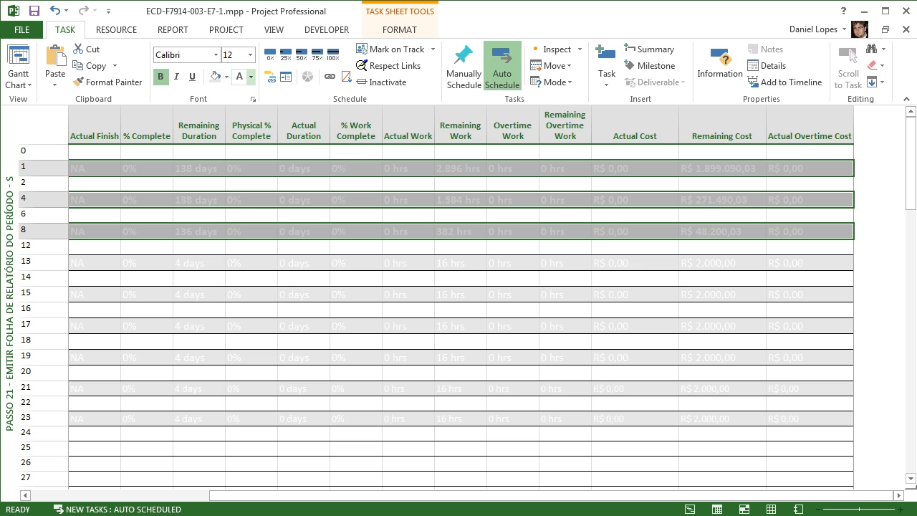
click(251, 76)
click(263, 126)
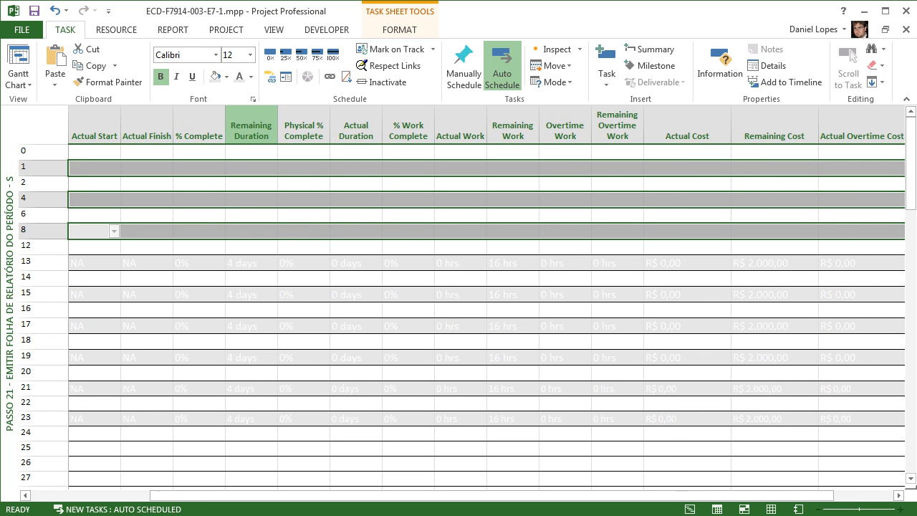
drag(258, 495, 136, 495)
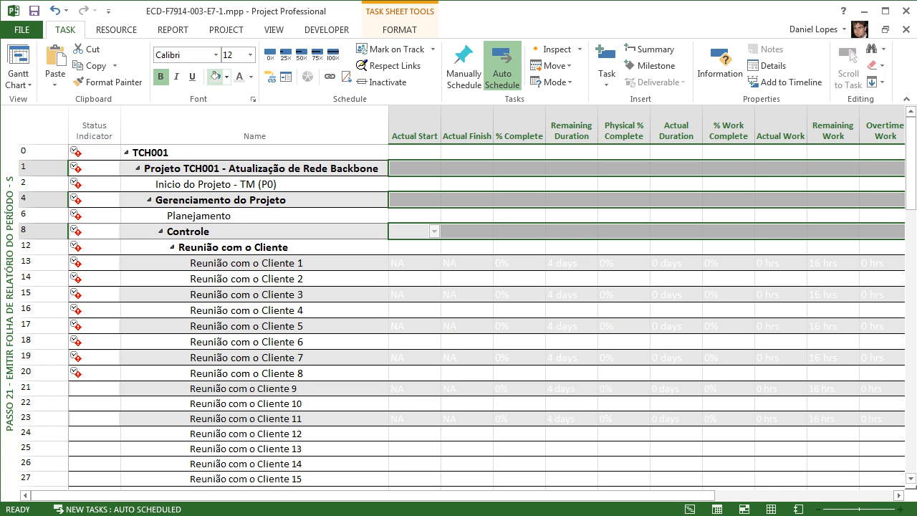
click(412, 168)
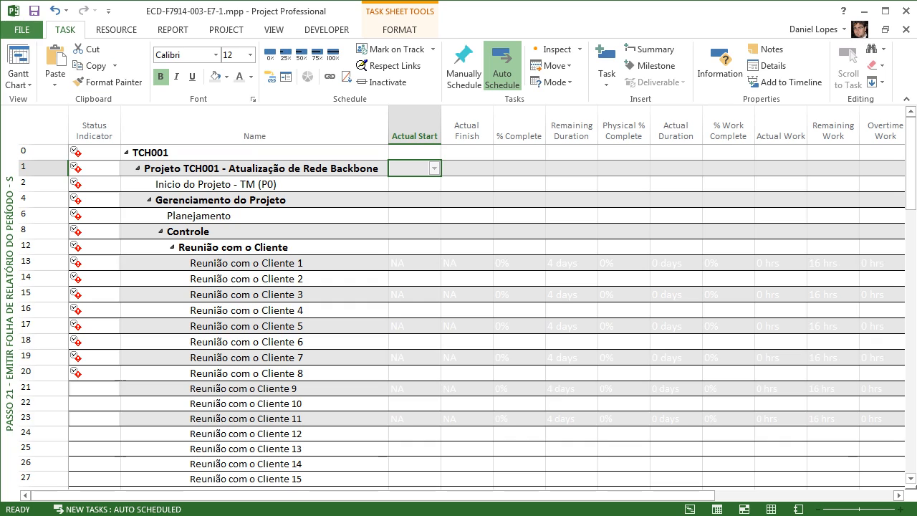
- Set the report sheet to print in landscape orientation with scaling adjusted to 60% of normal size
click(22, 29)
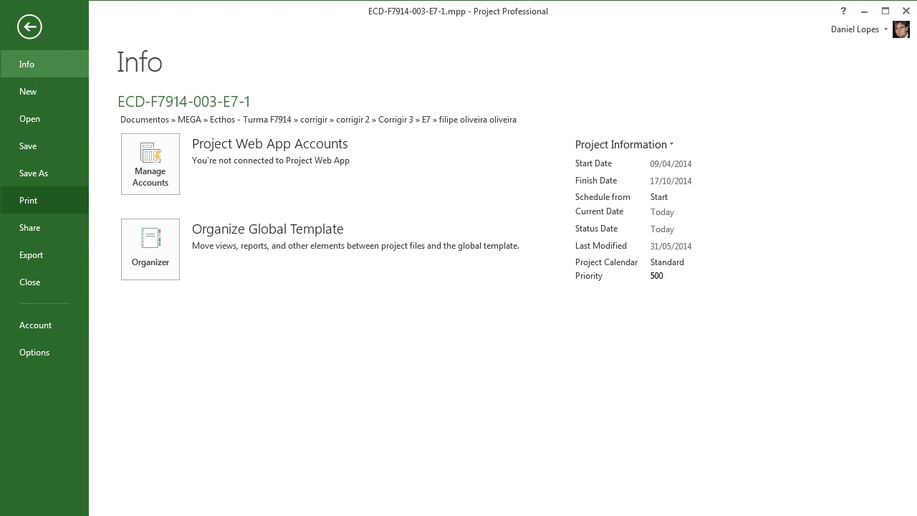
click(28, 200)
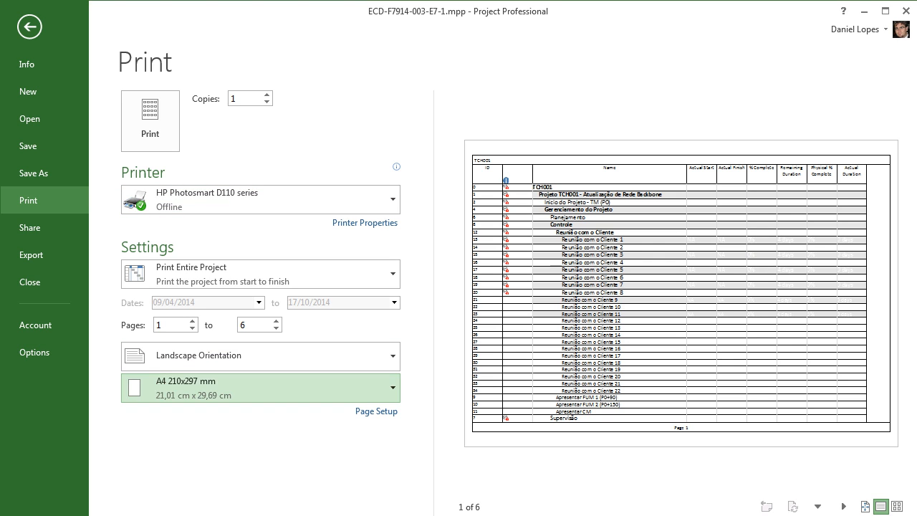
click(258, 356)
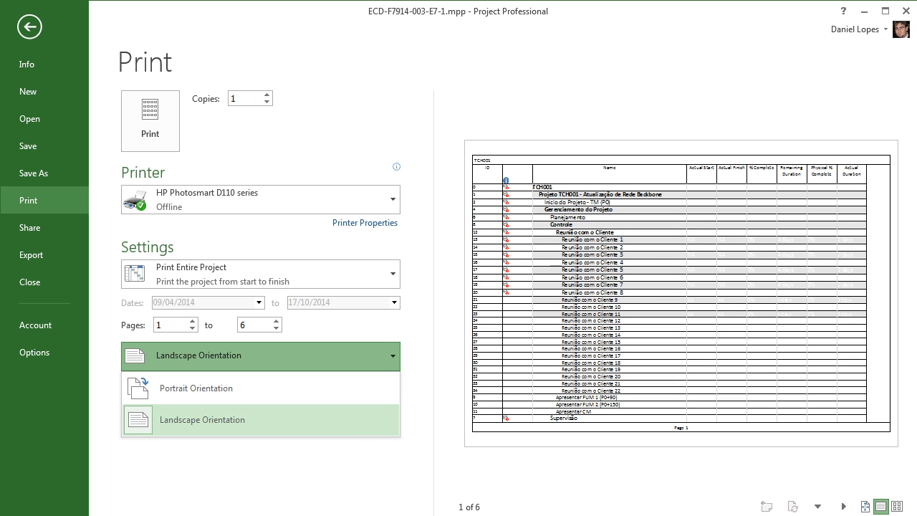
click(203, 420)
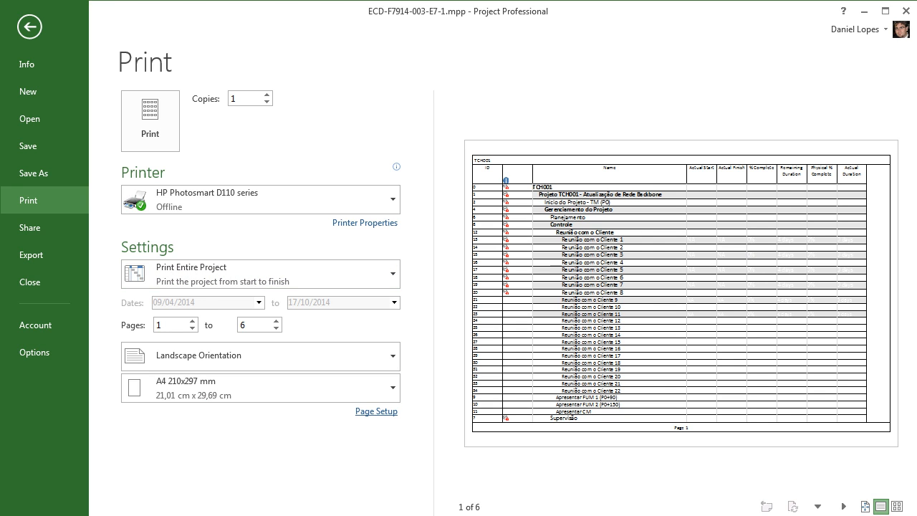
click(376, 412)
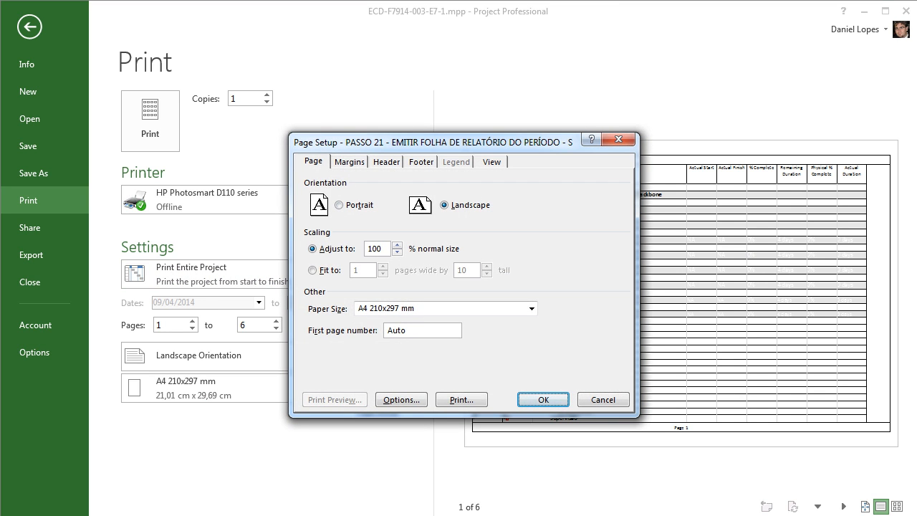
drag(382, 249, 367, 249)
text(60)
click(543, 399)
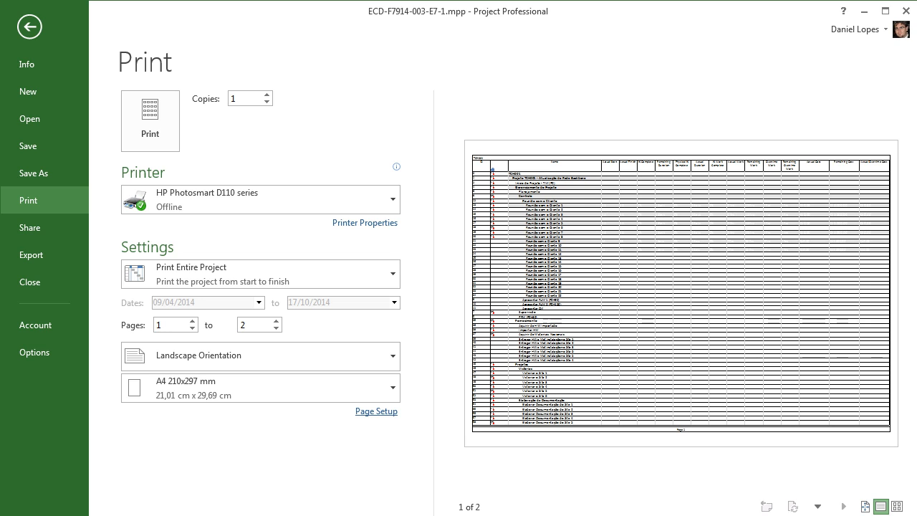
click(29, 26)
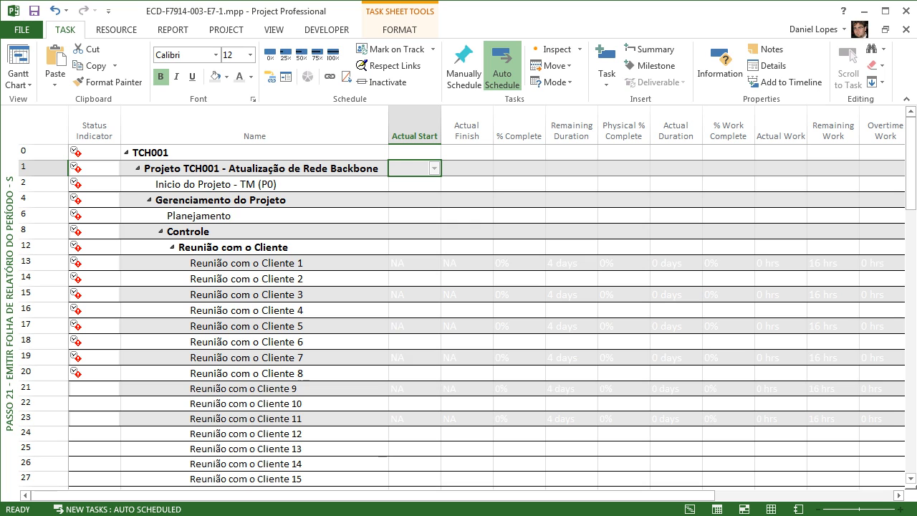
- Add a task named Assinatura at the end of the list, leaving one blank row after Fim do Projeto
drag(911, 164, 911, 201)
scroll(459, 315, down, 15)
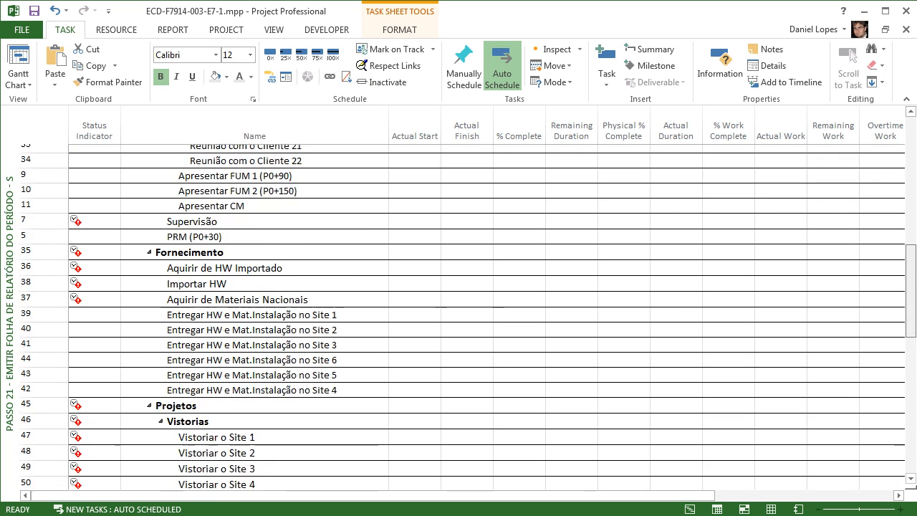
scroll(459, 315, down, 2)
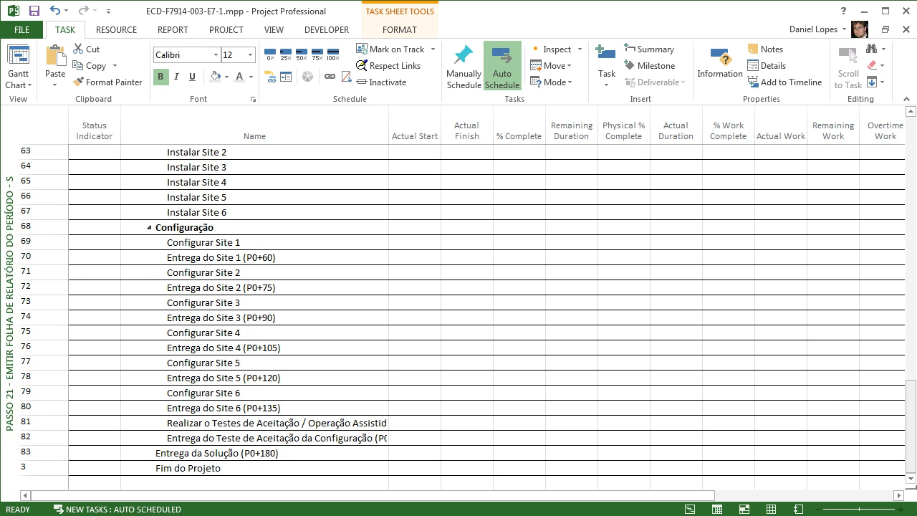
scroll(459, 315, down, 1)
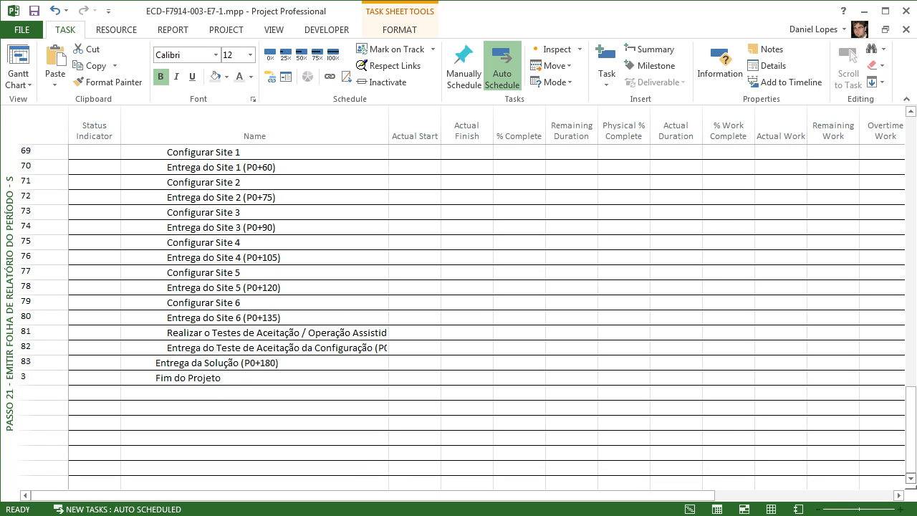
click(254, 407)
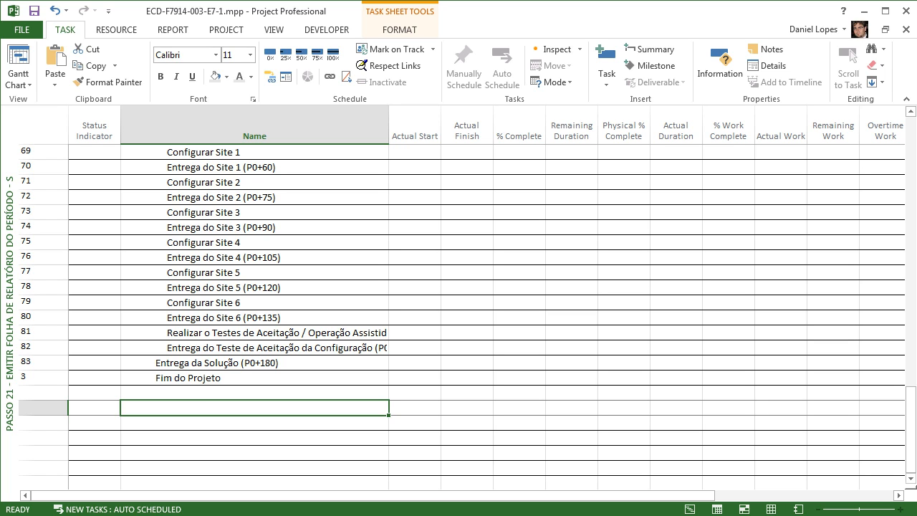
text(Ass)
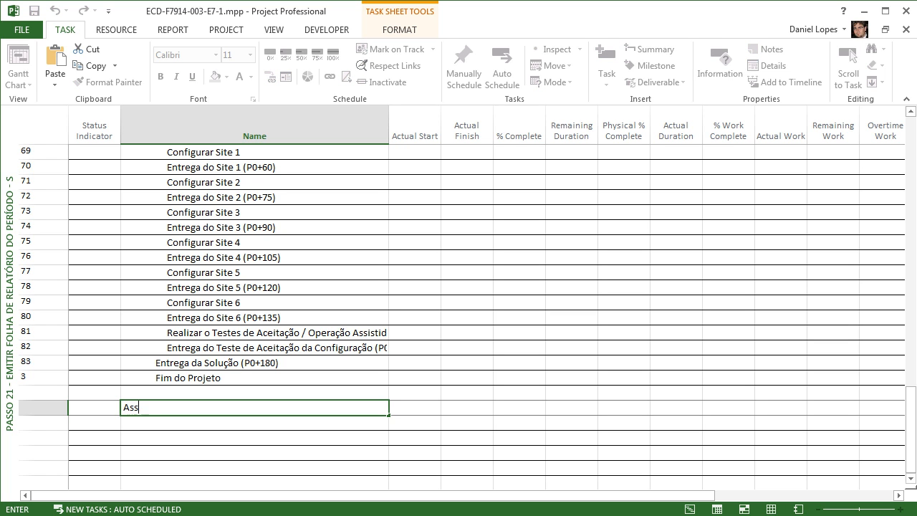
text(inatura)
key(Return)
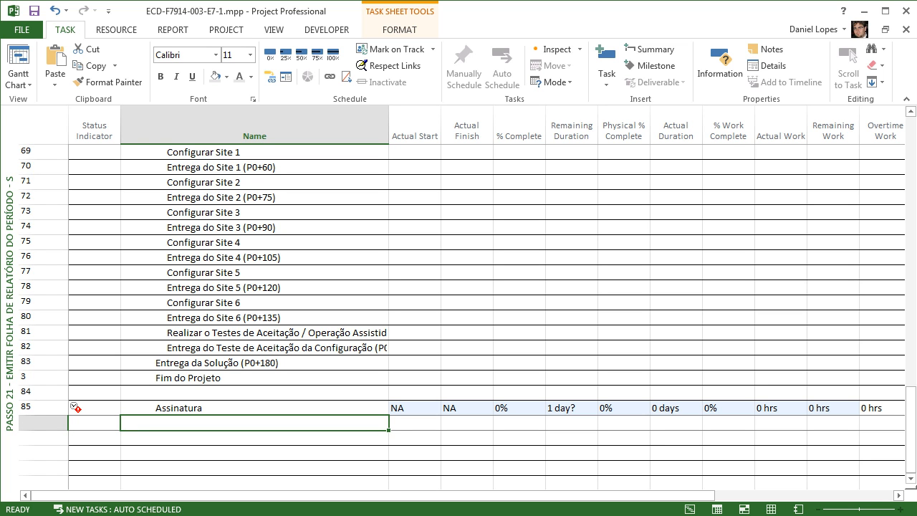
- Change the font color to white for the Assinatura row from Actual Start through Actual Overtime Cost
key(Up)
key(Right)
key(ctrl+shift+Right)
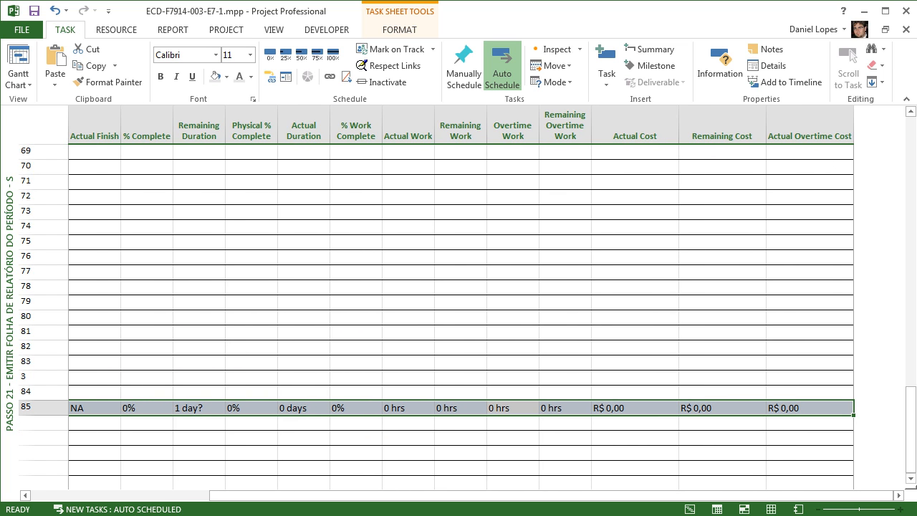
click(251, 76)
click(238, 127)
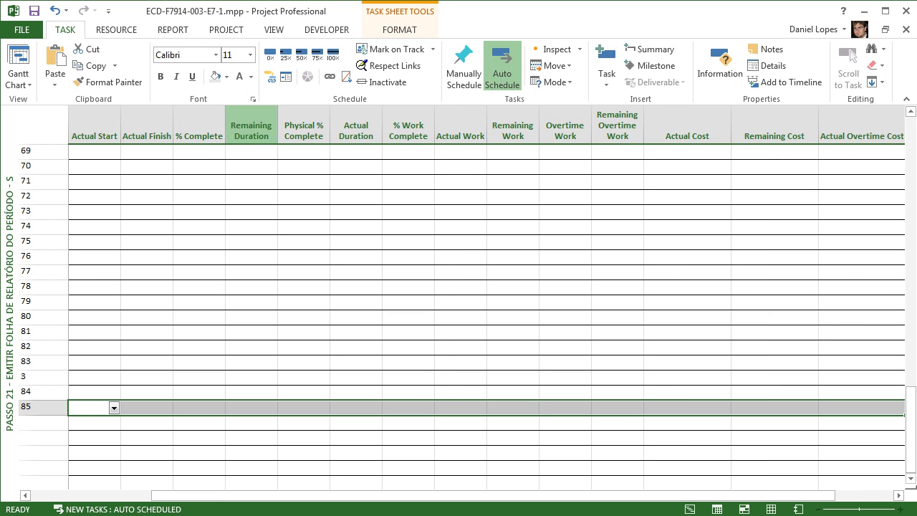
key(Left)
key(Left)
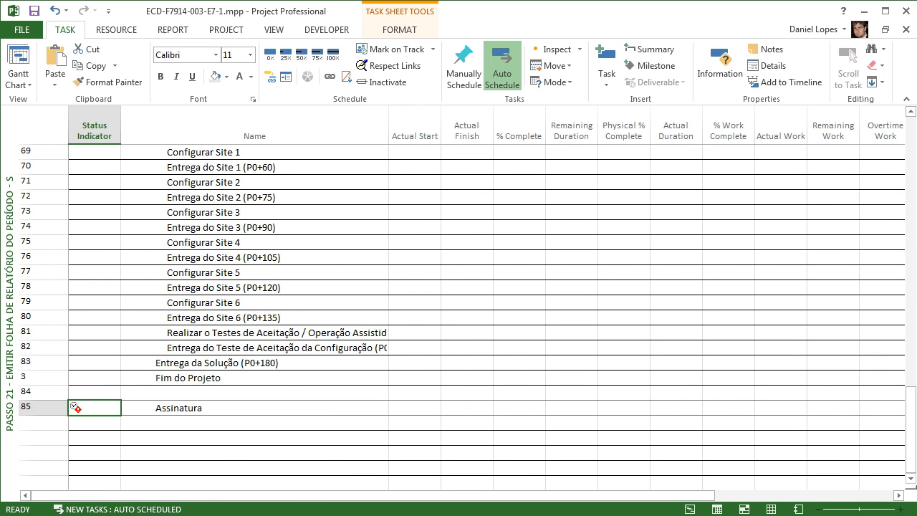
key(Right)
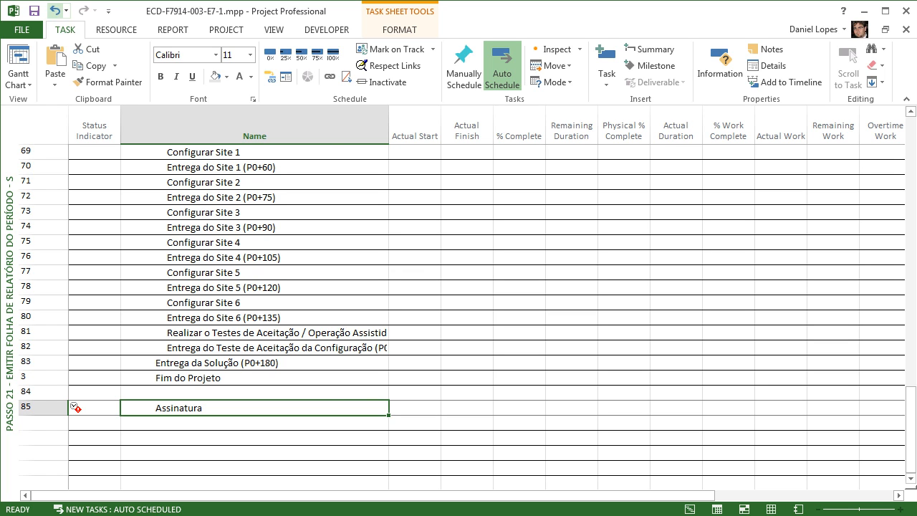
- Undo the added Assinatura task together with its font color change, and return to the blank rows below Fim do Projeto
click(55, 11)
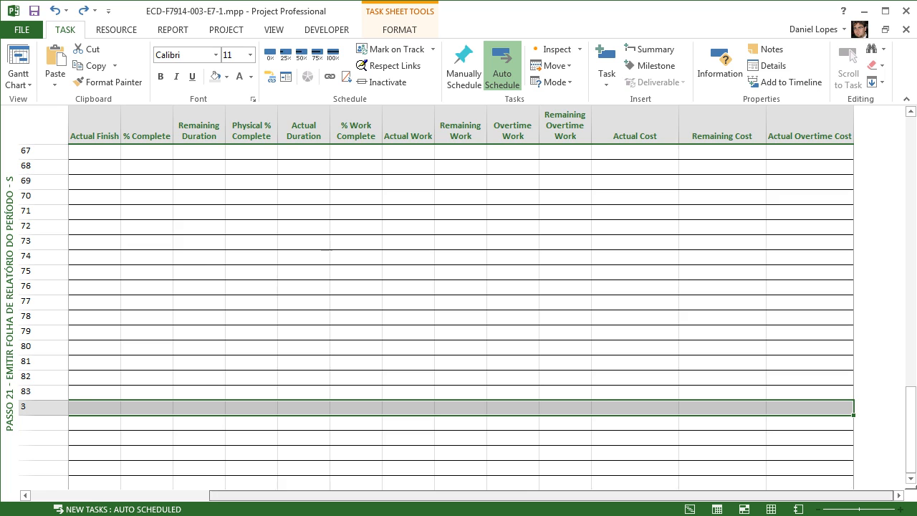
drag(459, 495, 280, 495)
click(254, 423)
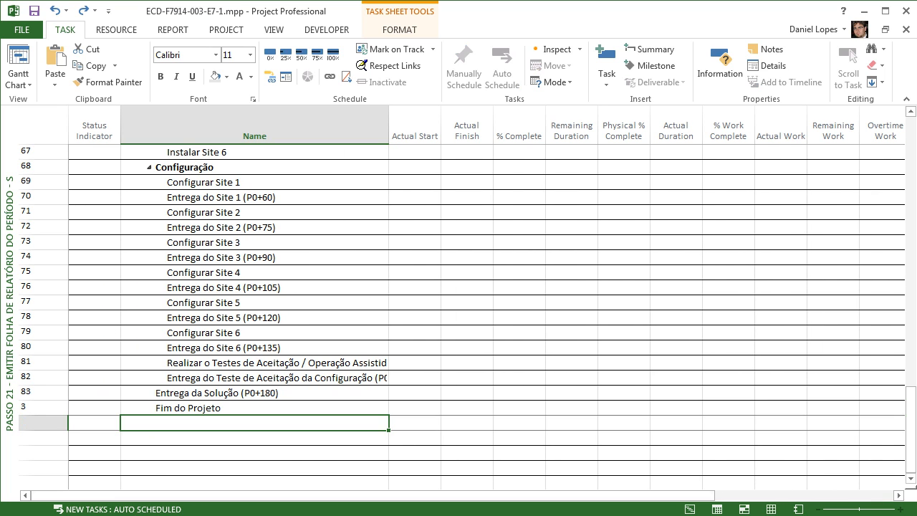
click(254, 438)
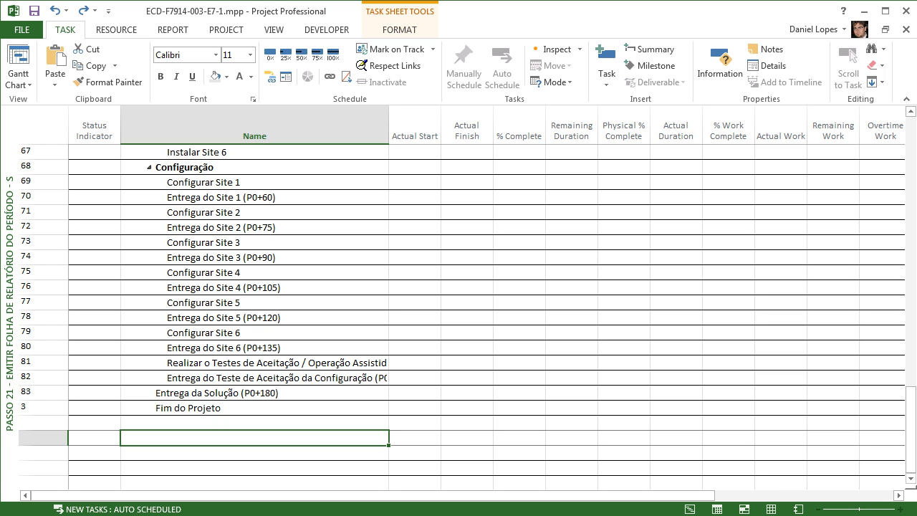
drag(911, 431, 911, 291)
scroll(459, 316, down, 7)
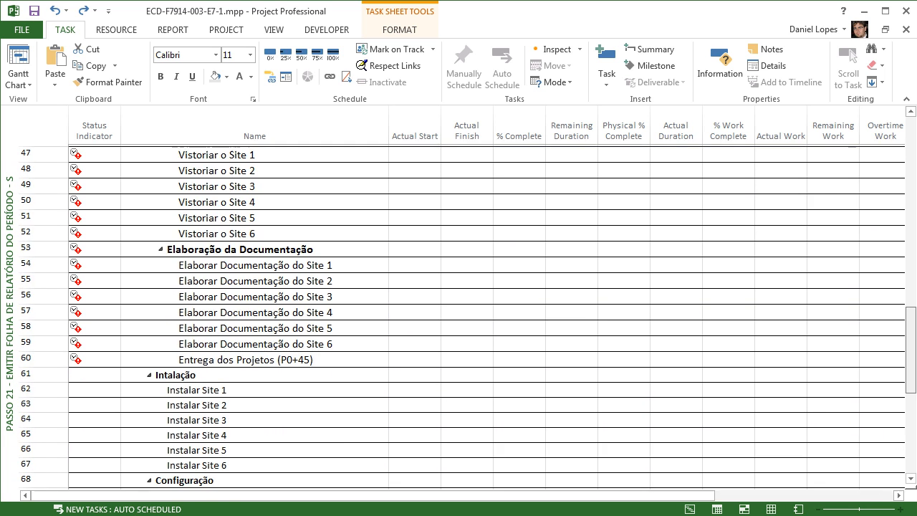
- Undo the leftover insertion of the Assinatura task and blank row above Projetos, and return to the first rows of the sheet
scroll(458, 316, up, 7)
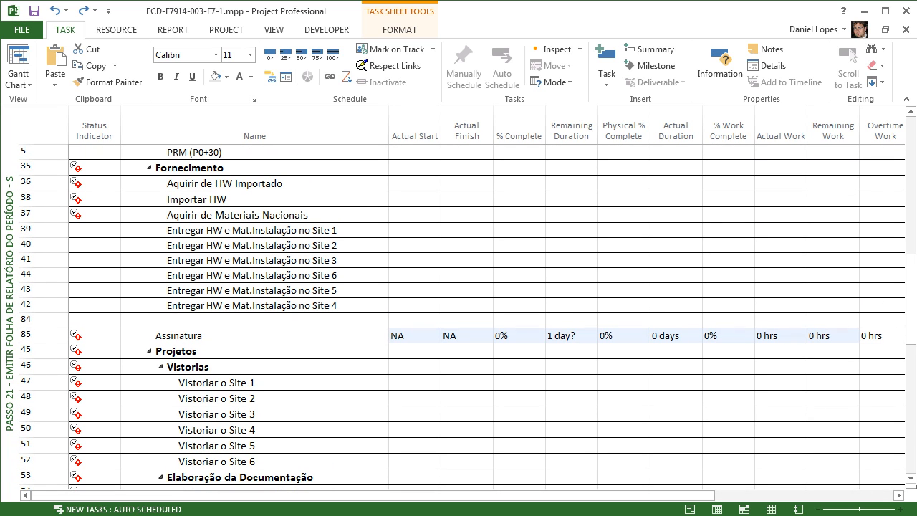
click(55, 10)
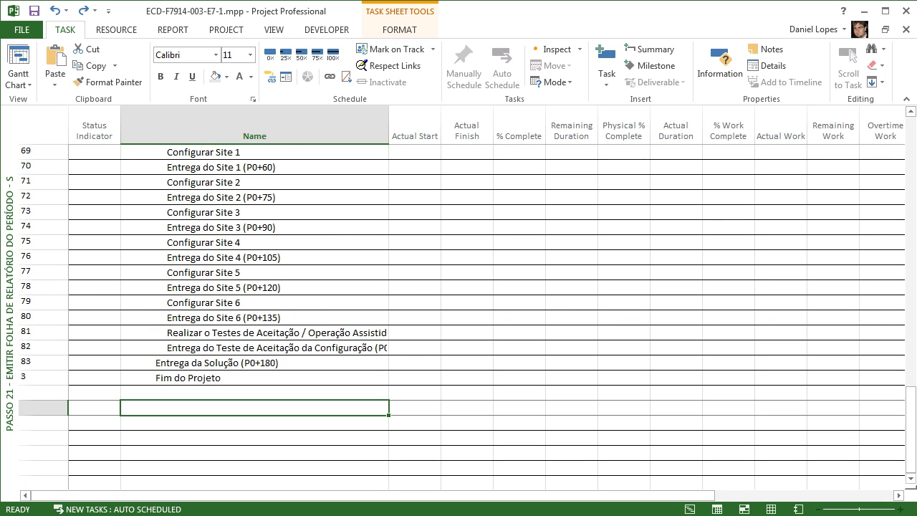
scroll(458, 301, up, 15)
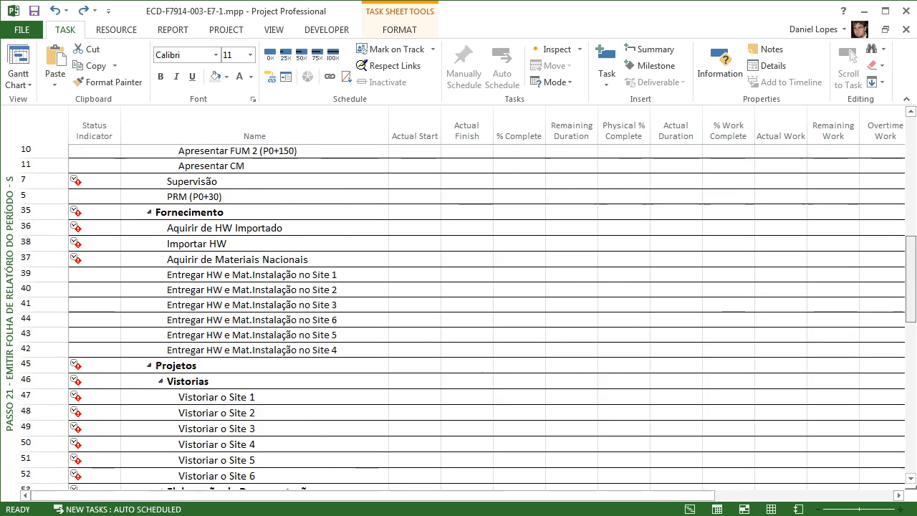
scroll(458, 315, up, 10)
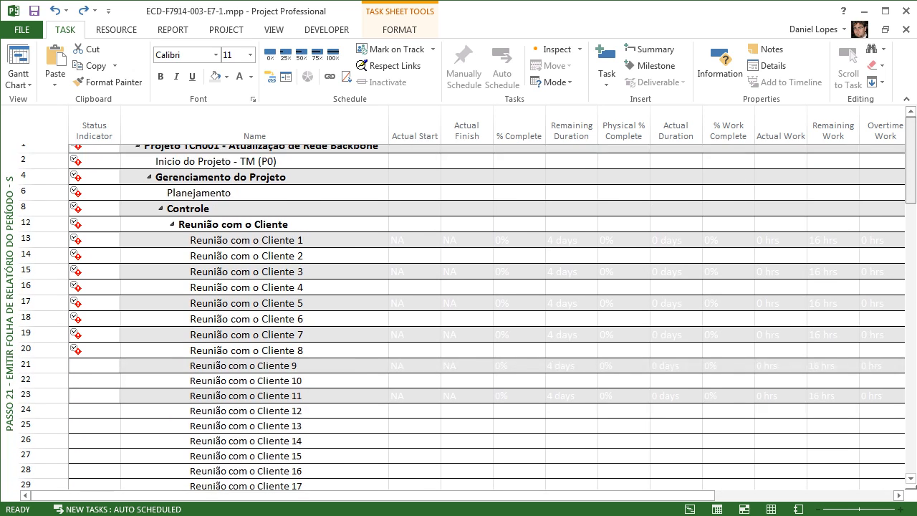
scroll(458, 315, up, 1)
click(571, 279)
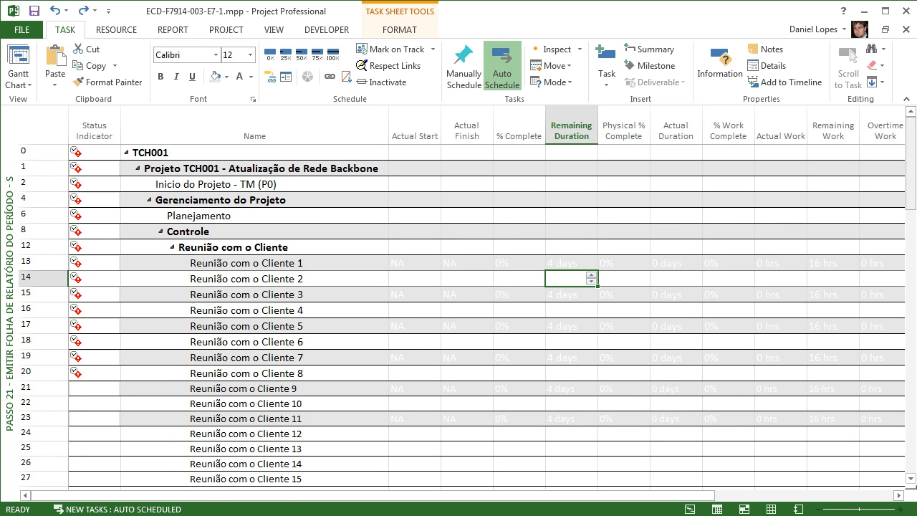
- Examine the report sheet's task rows and its columns through Actual Overtime Cost
scroll(462, 317, down, 20)
scroll(462, 318, up, 3)
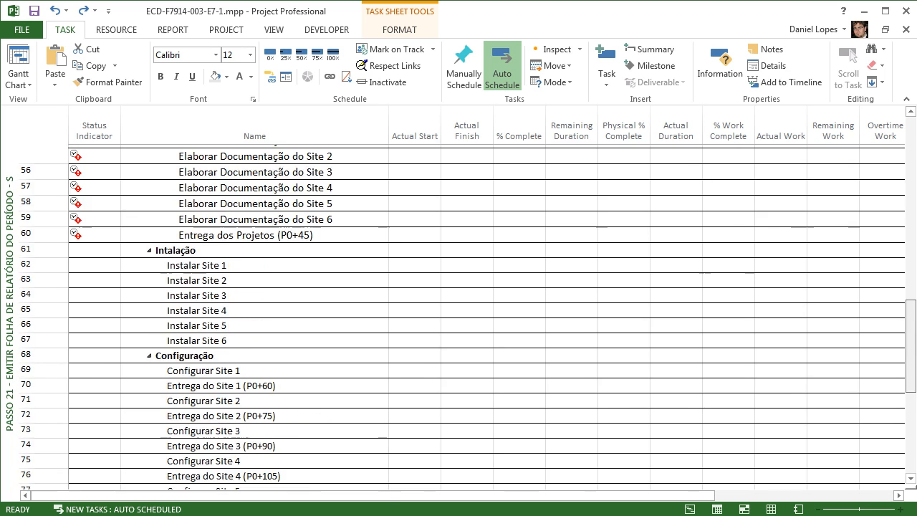
scroll(462, 317, up, 18)
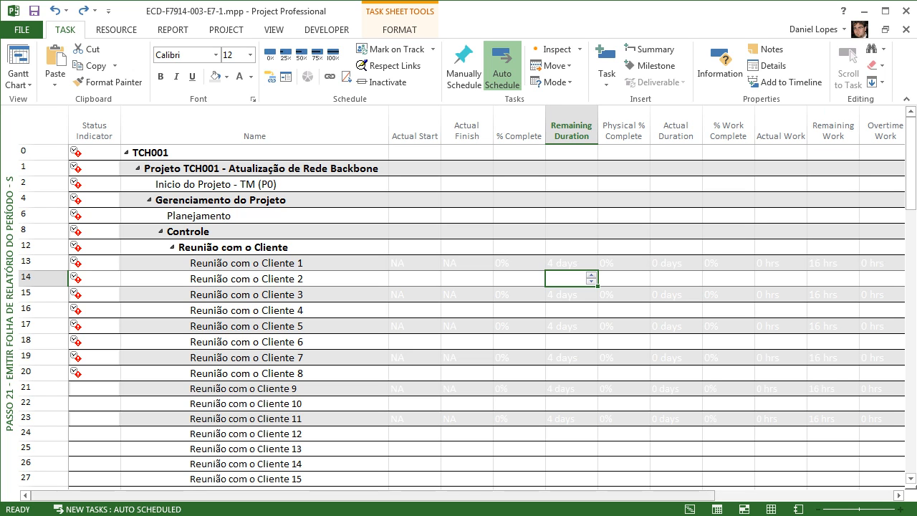
drag(373, 495, 491, 496)
scroll(468, 303, left, 6)
drag(609, 496, 790, 496)
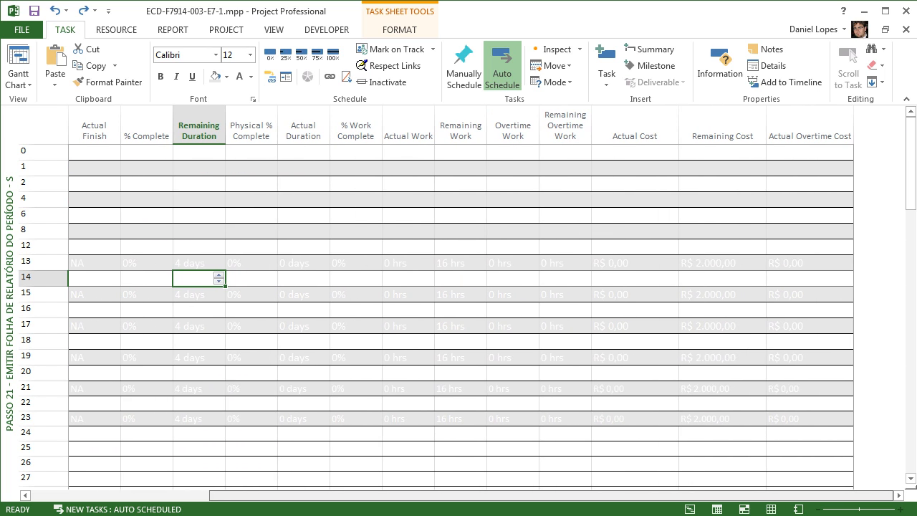
scroll(459, 308, left, 5)
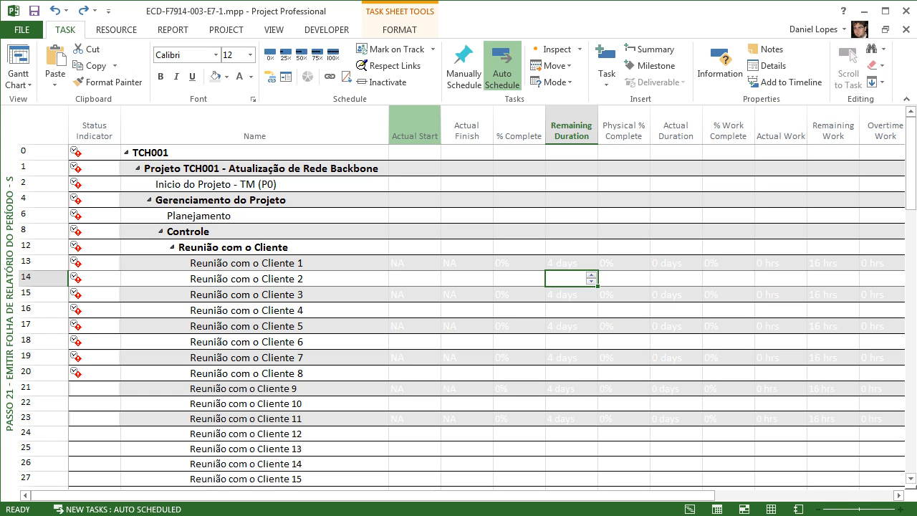
- Edit the PASSO 21 period report task table so the Status Indicator column has the title Ind. De Situação
click(274, 29)
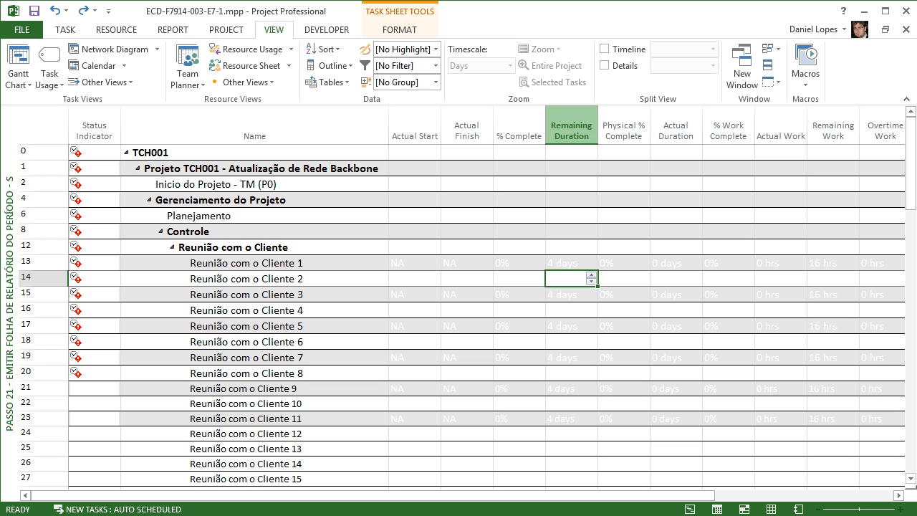
click(329, 82)
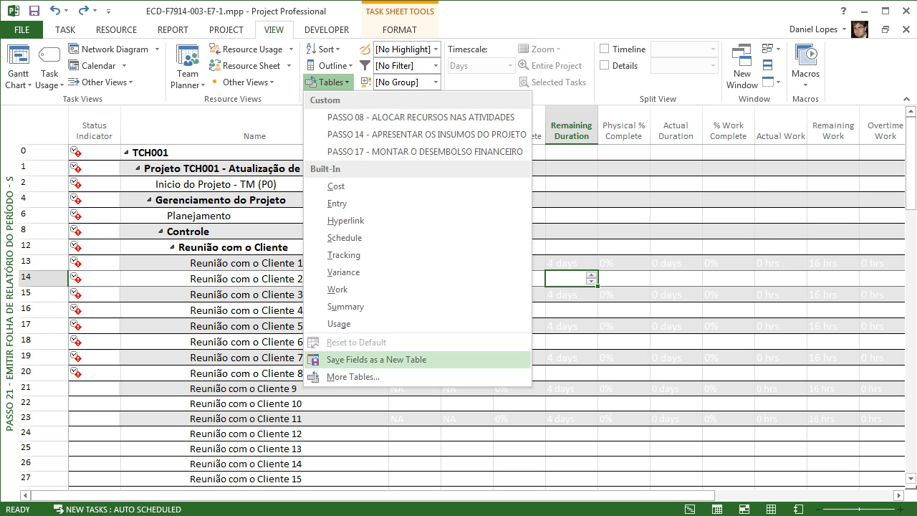
click(353, 377)
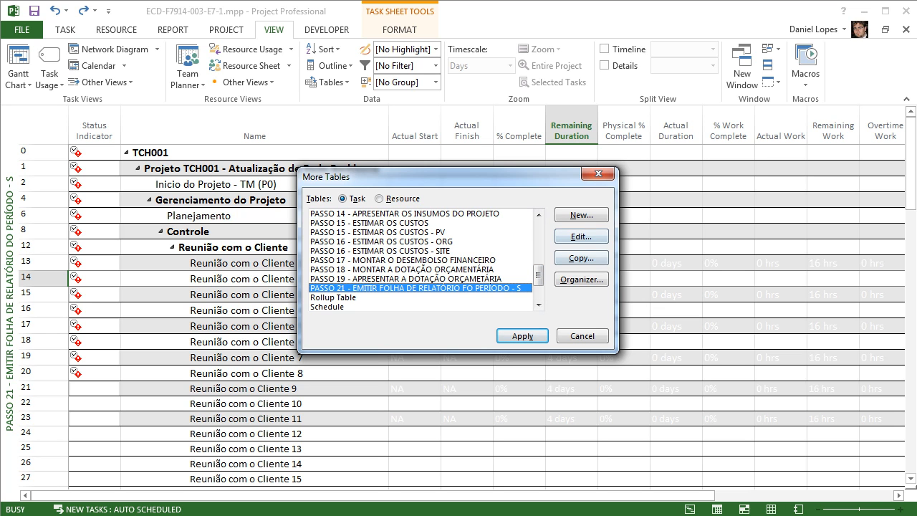
key(alt+e)
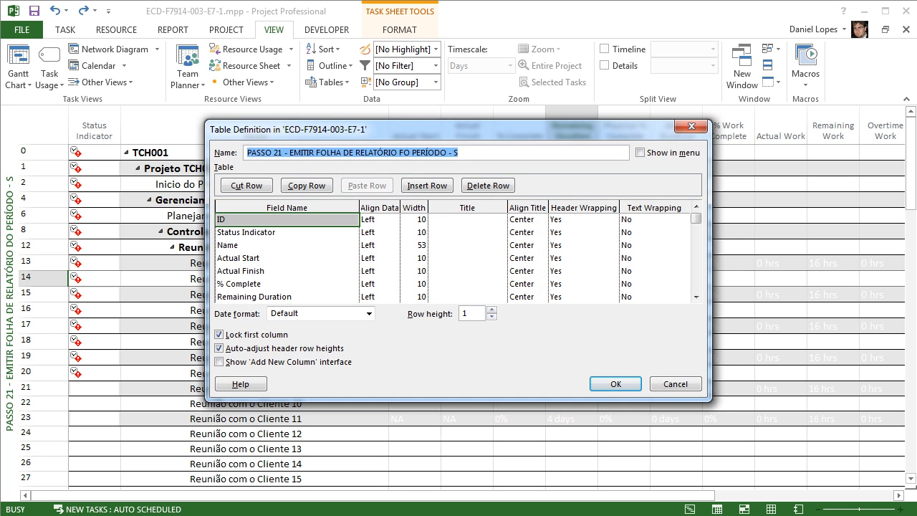
key(Tab)
key(Down)
key(Down)
key(Down)
key(Down)
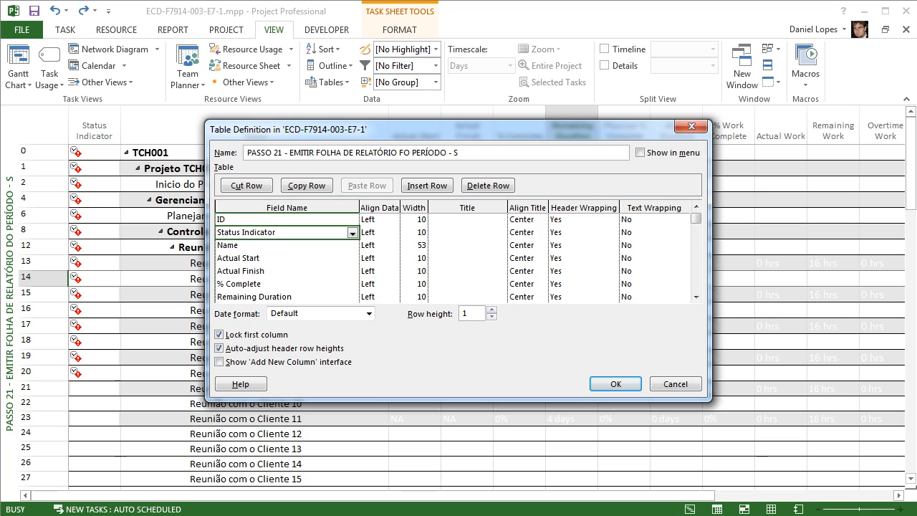
click(287, 297)
click(286, 233)
click(467, 232)
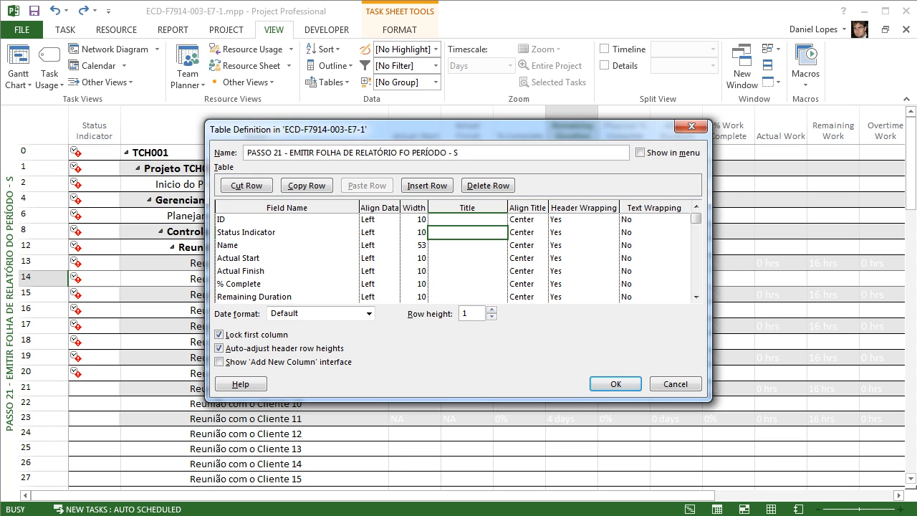
text(Ind. De Situação)
key(Return)
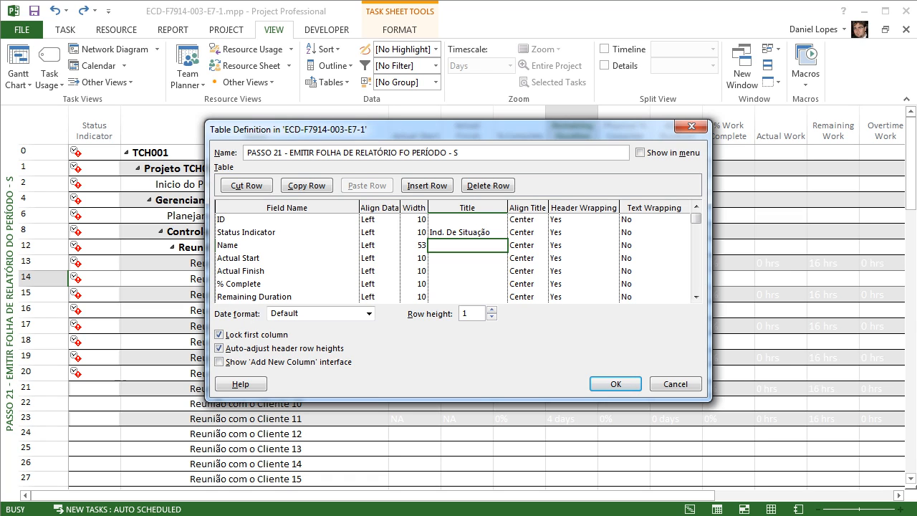
- Give the Name column the title EAP + Atividades in the table definition
text(EAP + Atvi)
key(BackSpace)
key(BackSpace)
text(ivvidades)
key(Return)
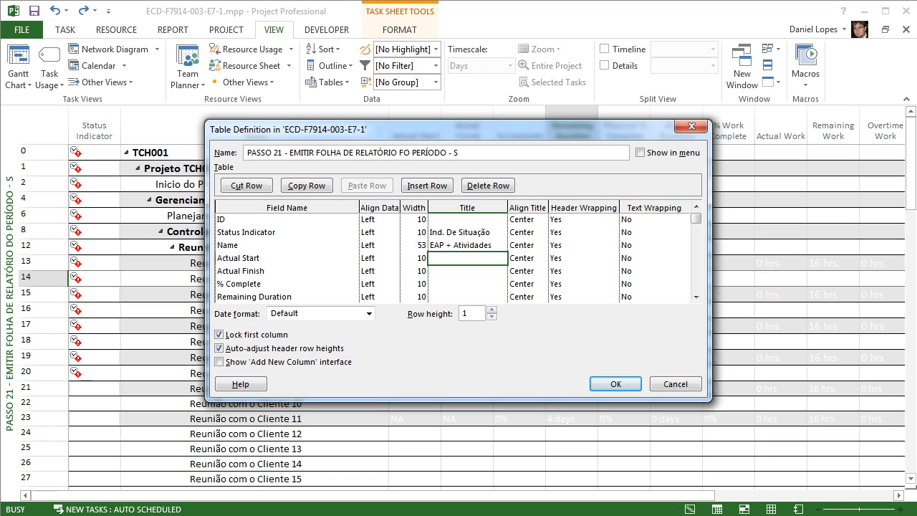
- Give the Actual Start column the title Inicio Real, accept the table definition and apply the table to the sheet
text(Inicio Real)
key(Down)
key(Down)
key(Down)
key(Down)
key(Down)
key(Down)
key(Down)
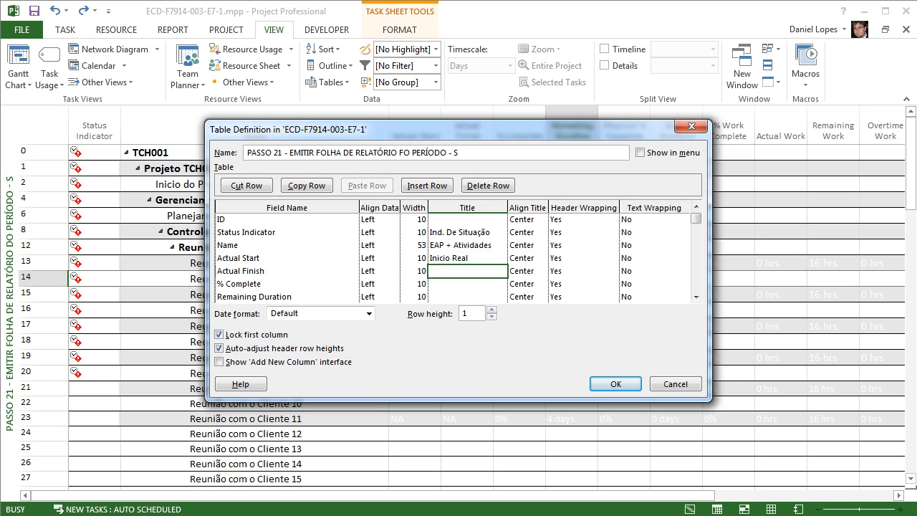
key(Down)
key(Down)
key(Down)
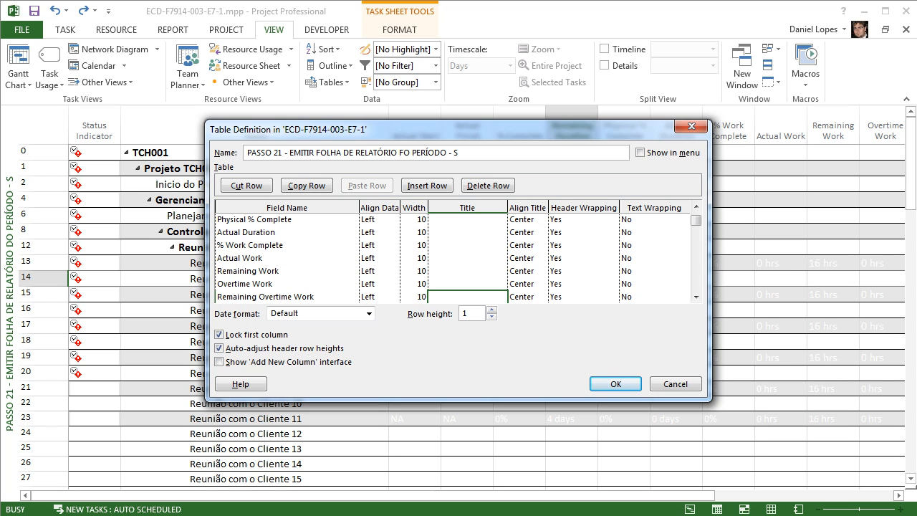
key(Return)
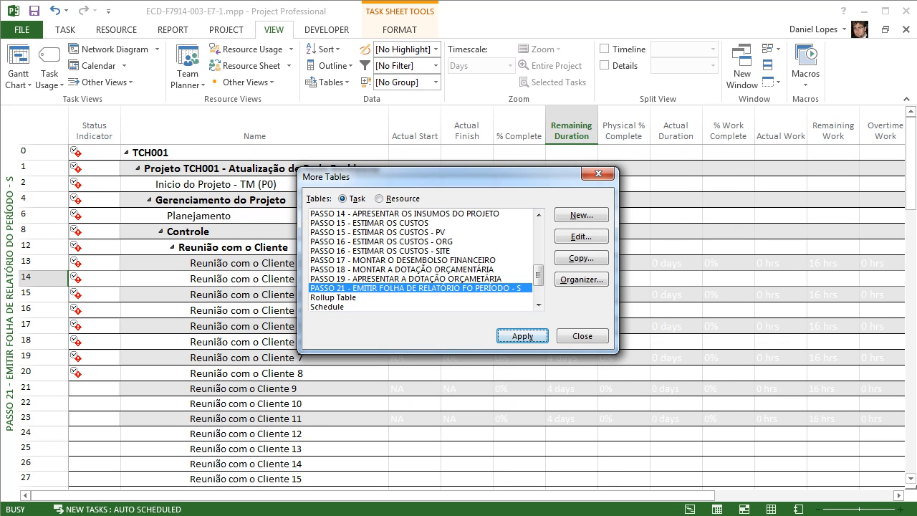
key(Return)
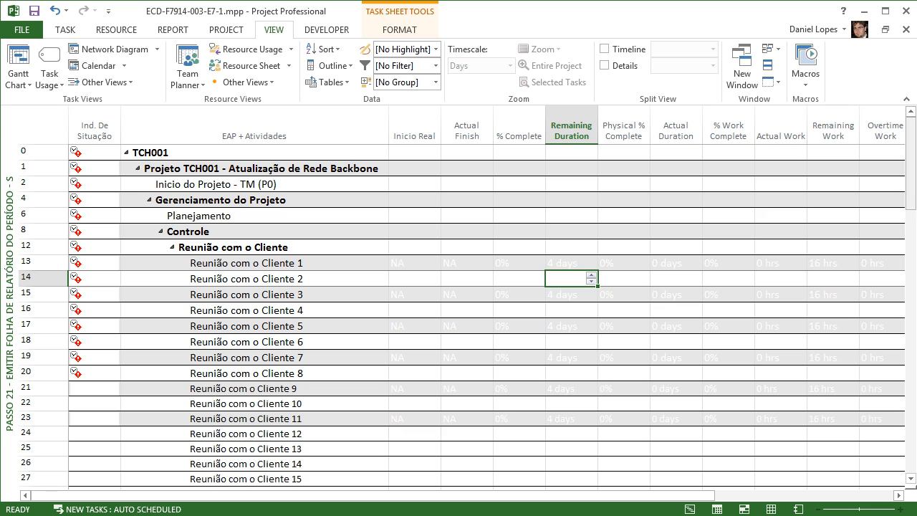
mouse_move(911, 163)
mouse_down()
mouse_move(911, 182)
mouse_move(911, 163)
mouse_up()
scroll(466, 301, up, 1)
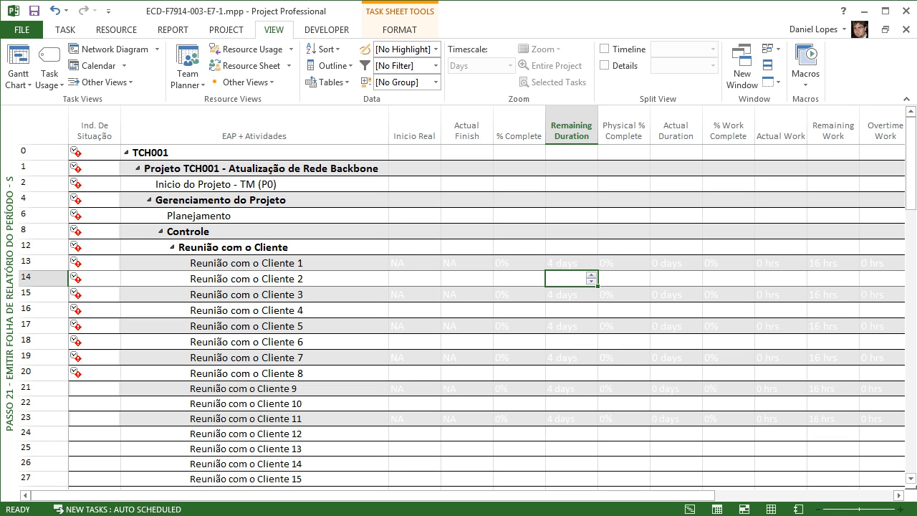
click(566, 263)
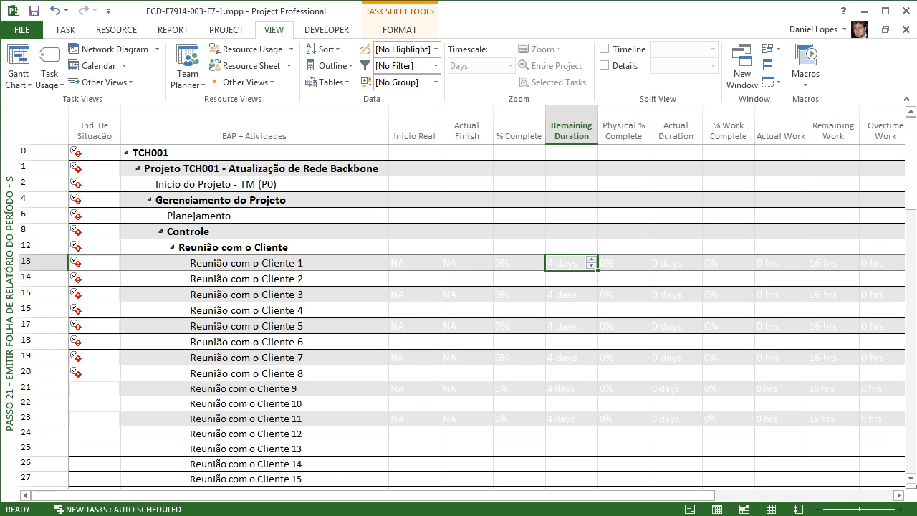
click(522, 263)
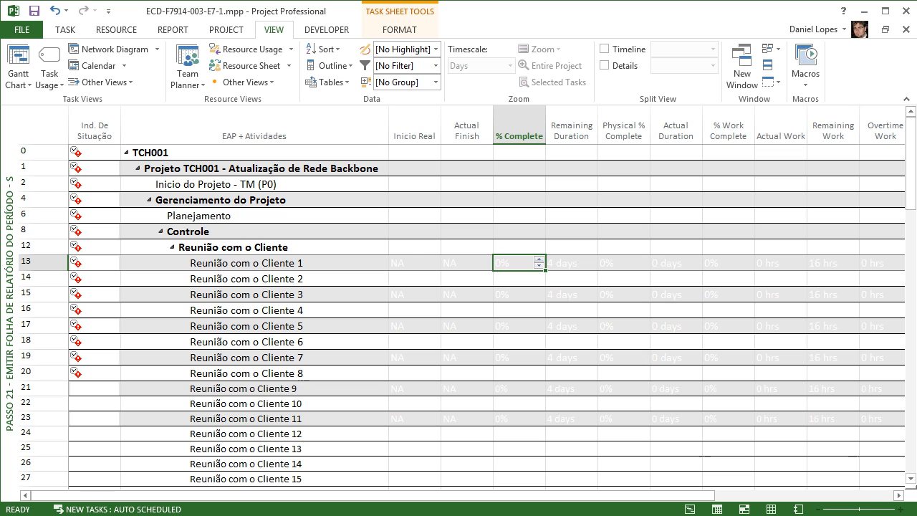
- Switch to the PASSO 21 - EMITIR FOLHA DE RELATÓRIO COMPLETA view, filtering it with Mon 02/06/14 as the Meta date
right_click(9, 301)
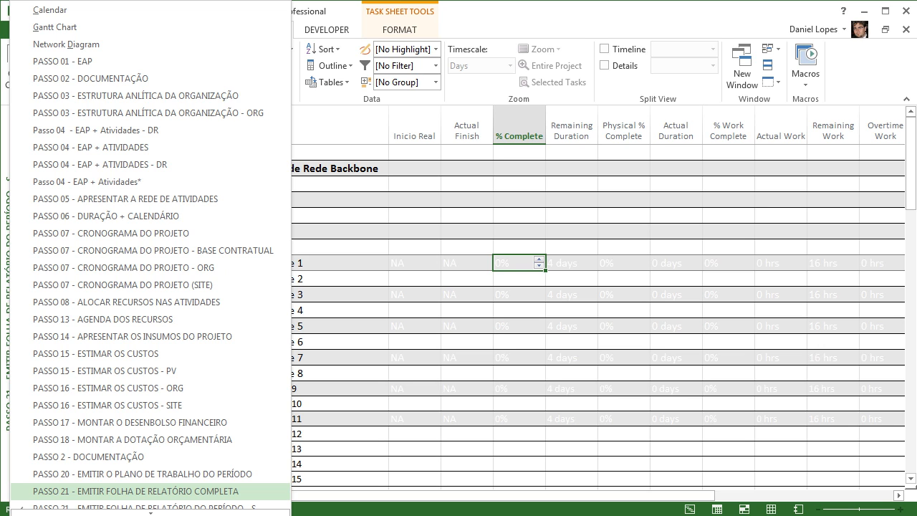
key(Return)
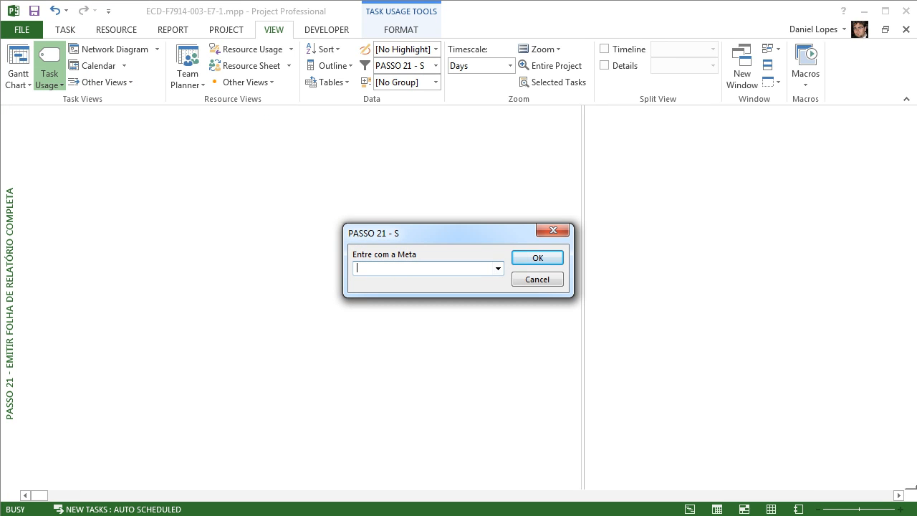
click(498, 268)
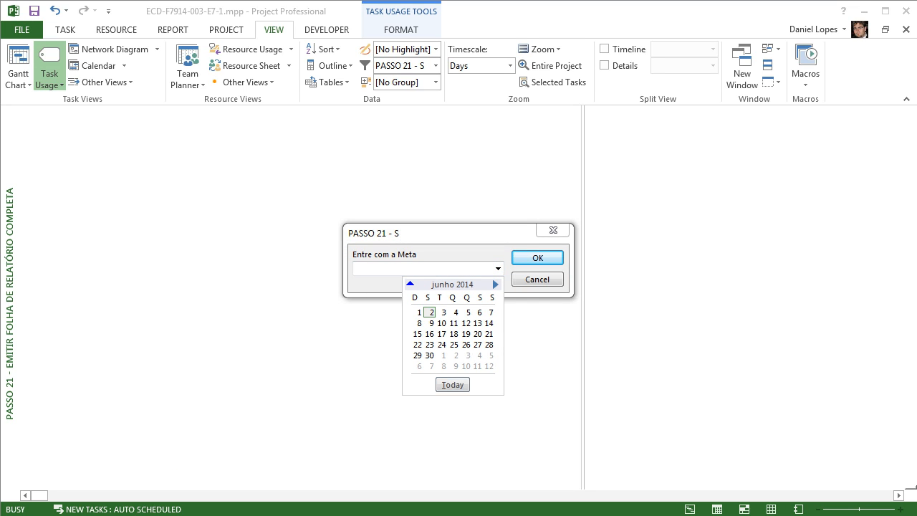
key(Return)
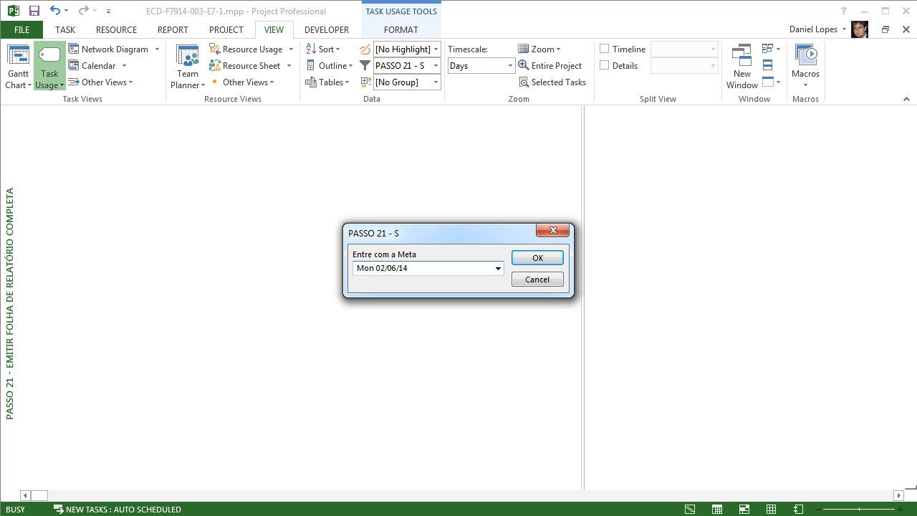
key(Return)
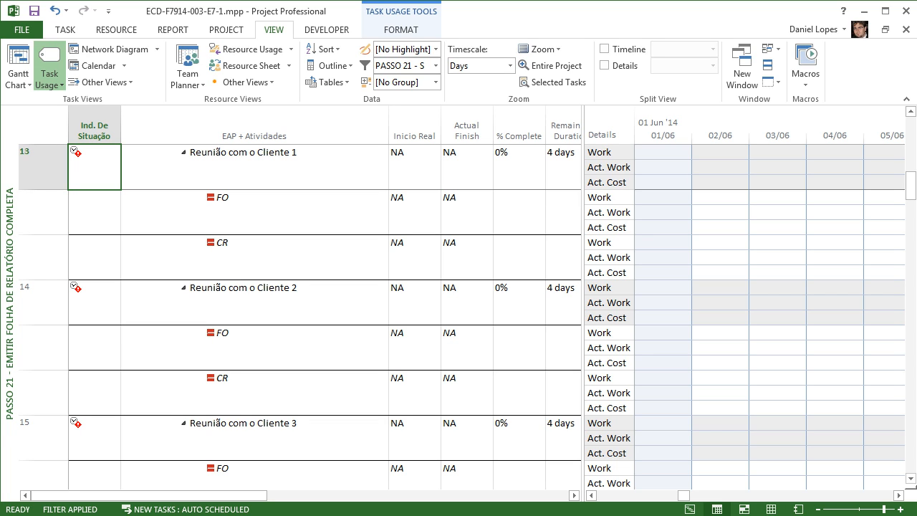
right_click(614, 137)
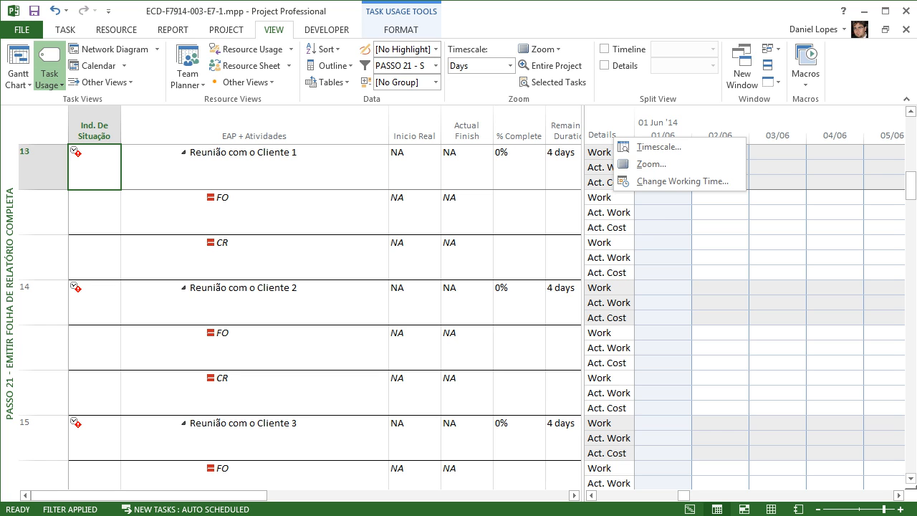
click(683, 182)
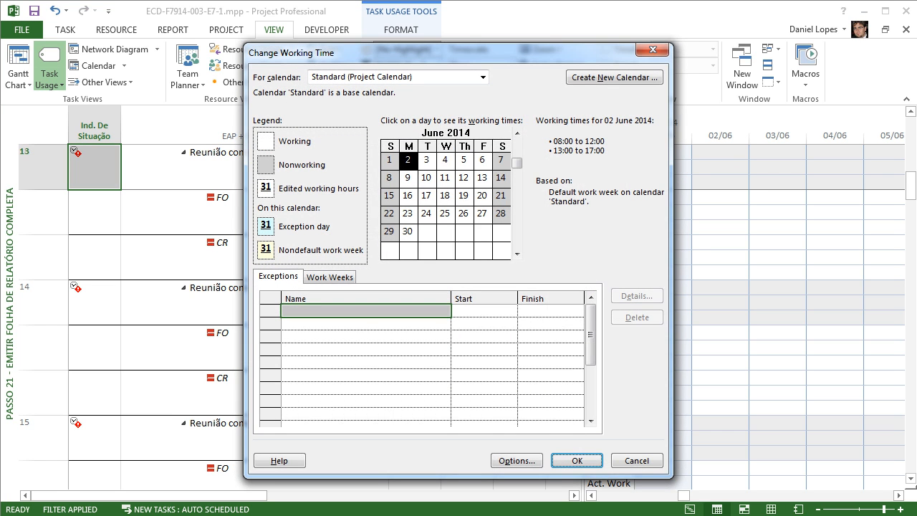
click(652, 48)
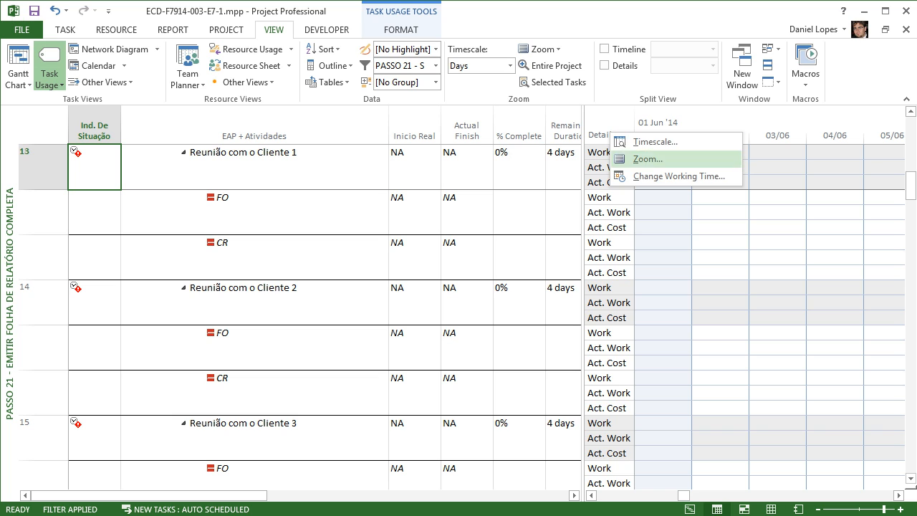
key(Escape)
- Hide the Work field in the usage detail styles, keeping only Actual Work and Actual Cost among the timephased fields
right_click(603, 152)
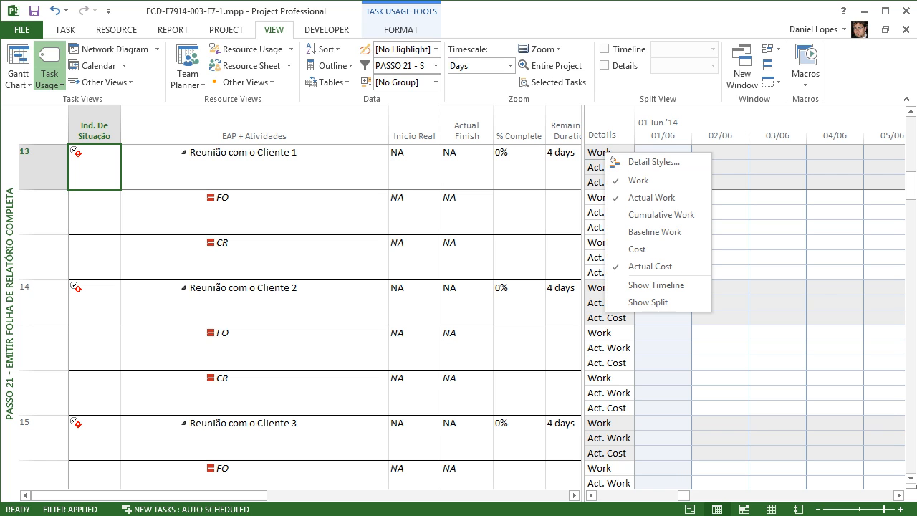
click(634, 160)
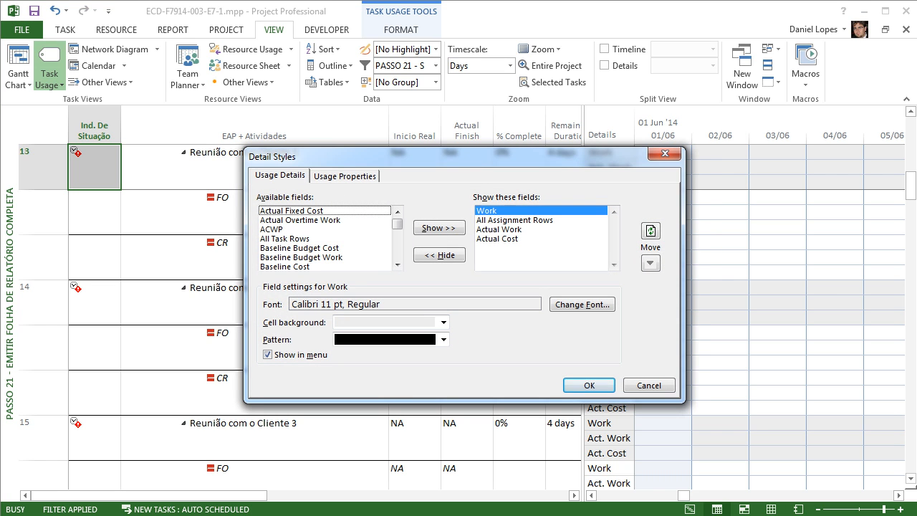
click(499, 229)
click(497, 238)
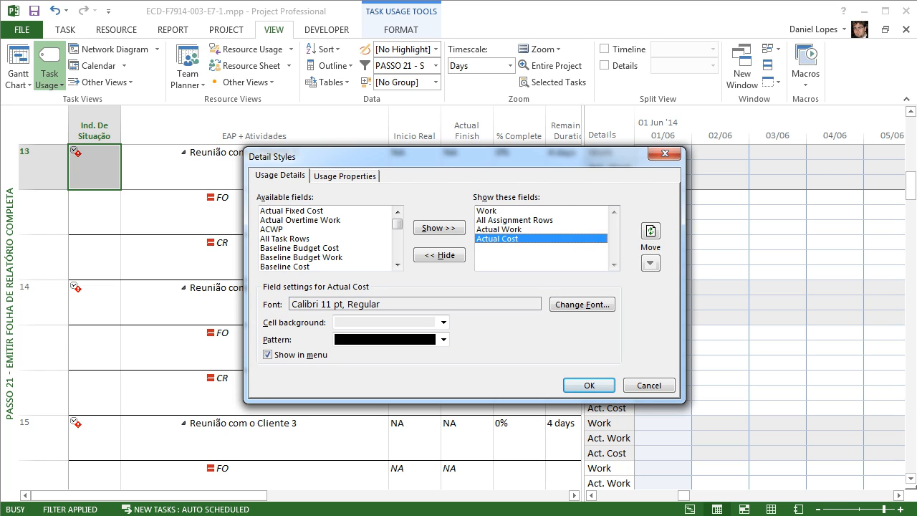
click(487, 211)
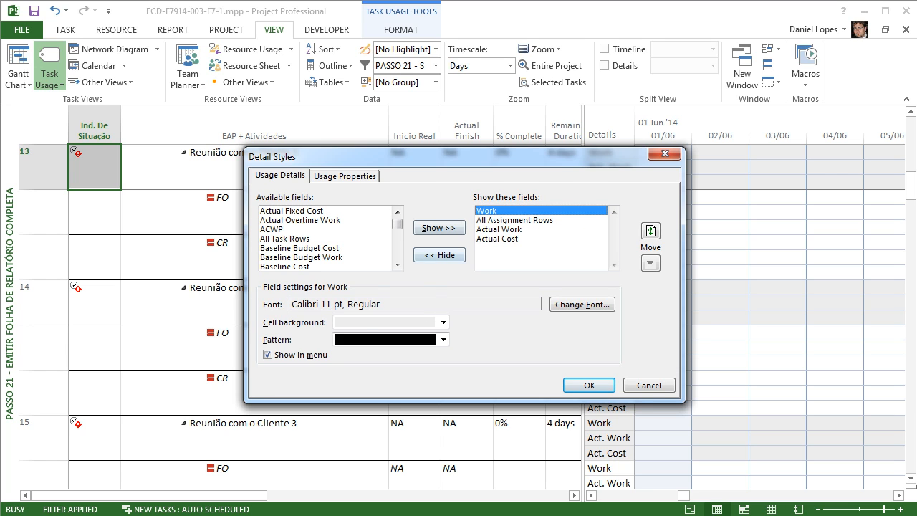
click(439, 255)
click(589, 385)
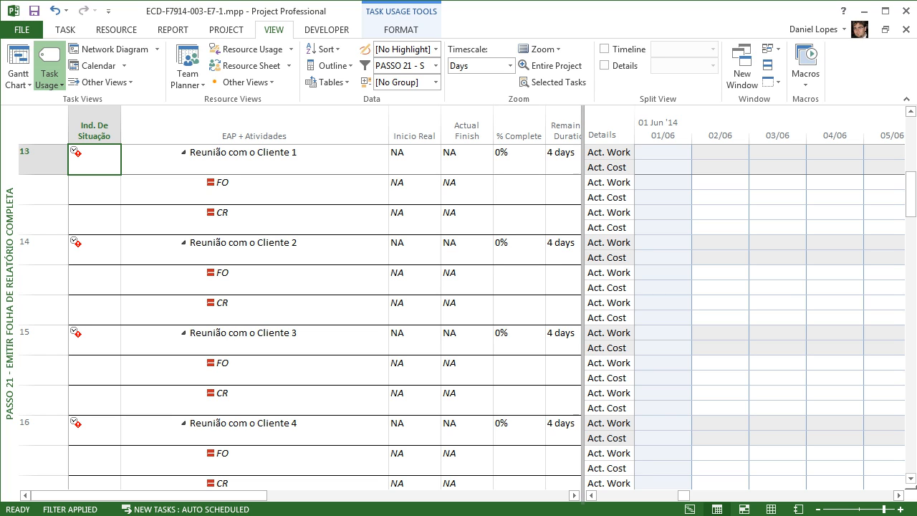
- Widen the table area as far as the Remaining Work column and review the columns through Actual Overtime Cost
drag(583, 301, 849, 301)
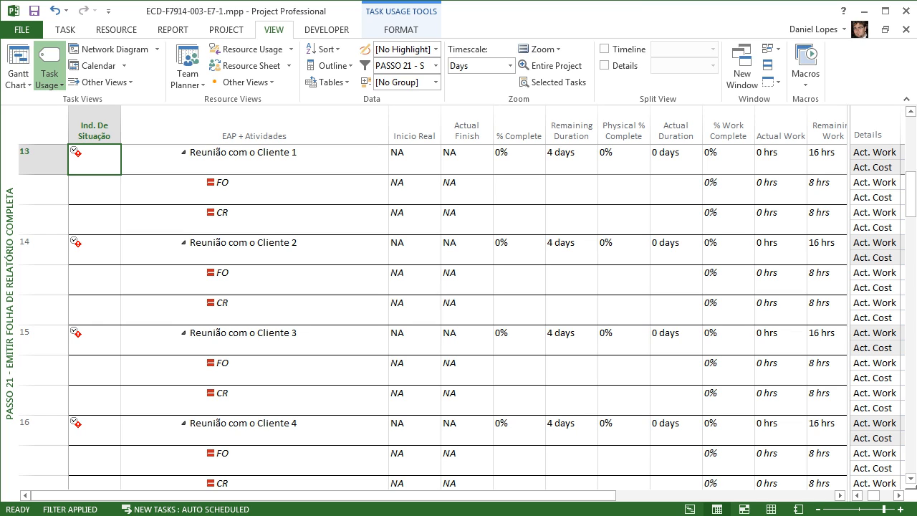
click(521, 157)
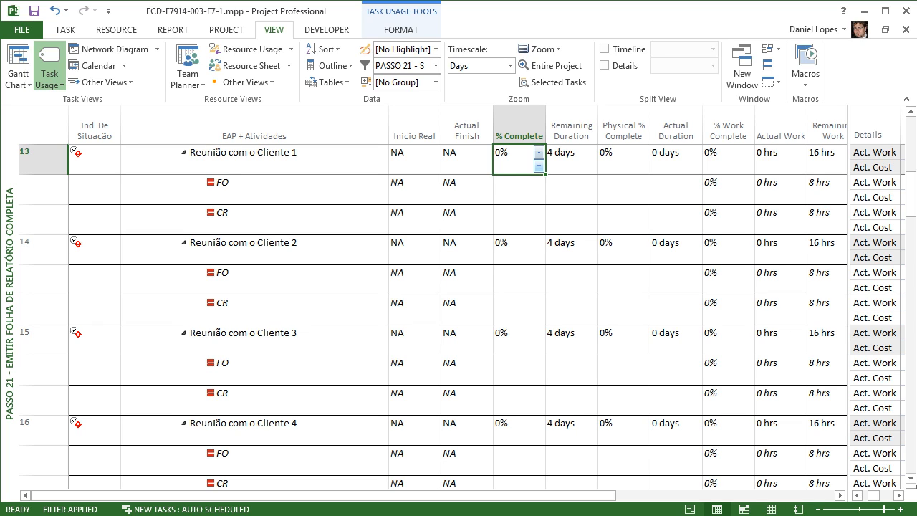
click(539, 153)
click(539, 166)
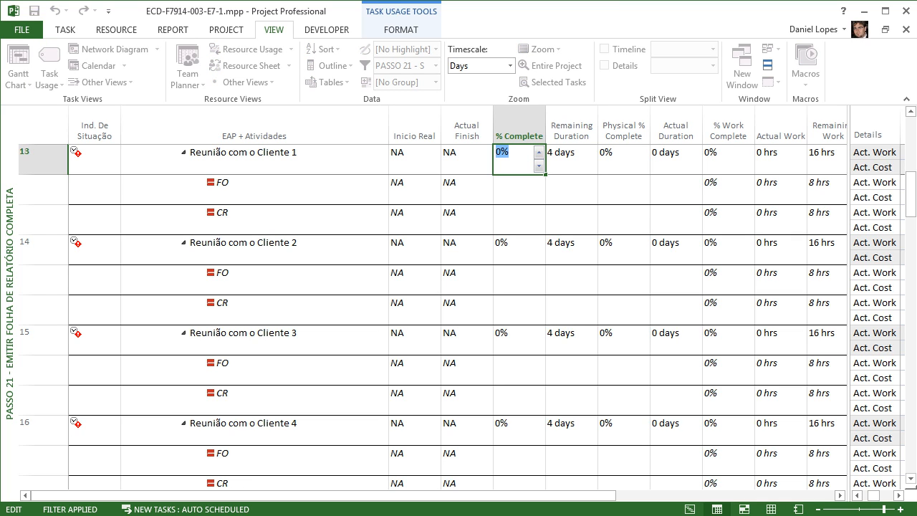
drag(430, 495, 651, 495)
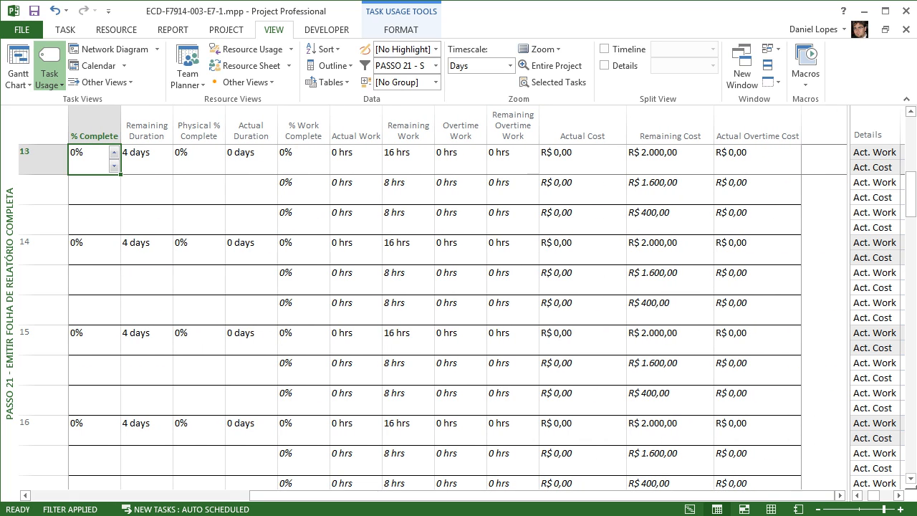
drag(542, 495, 379, 495)
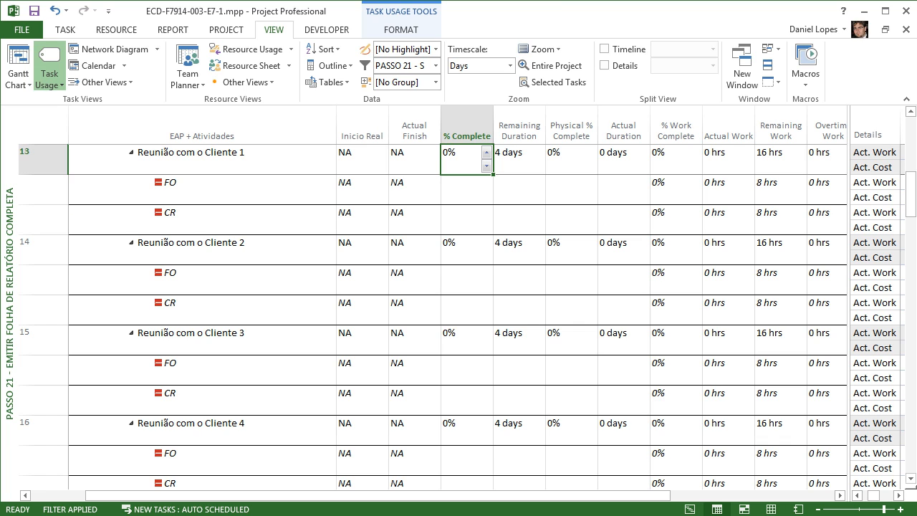
- Give all table cells from Reunião com o Cliente 1's Inicio Real to the last column and row a white font color
click(358, 219)
click(359, 159)
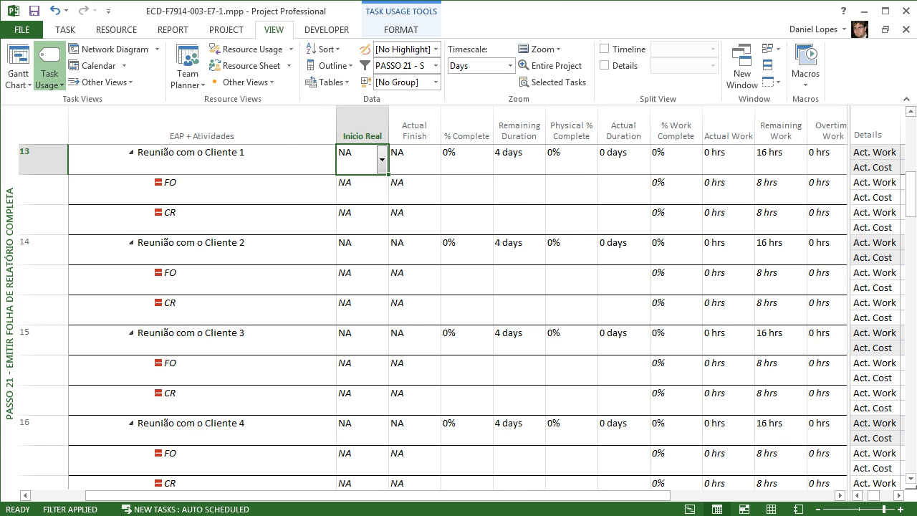
key(ctrl+shift+Right)
key(ctrl+shift+Down)
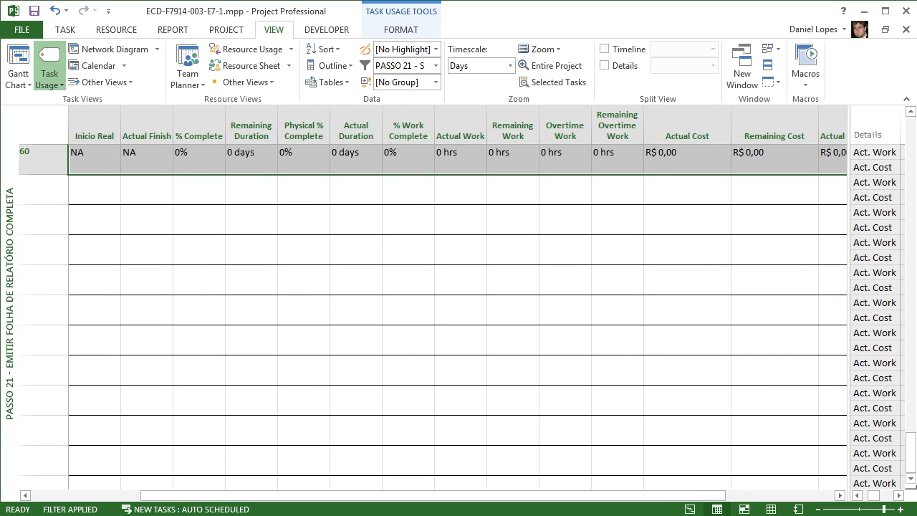
key(alt+h)
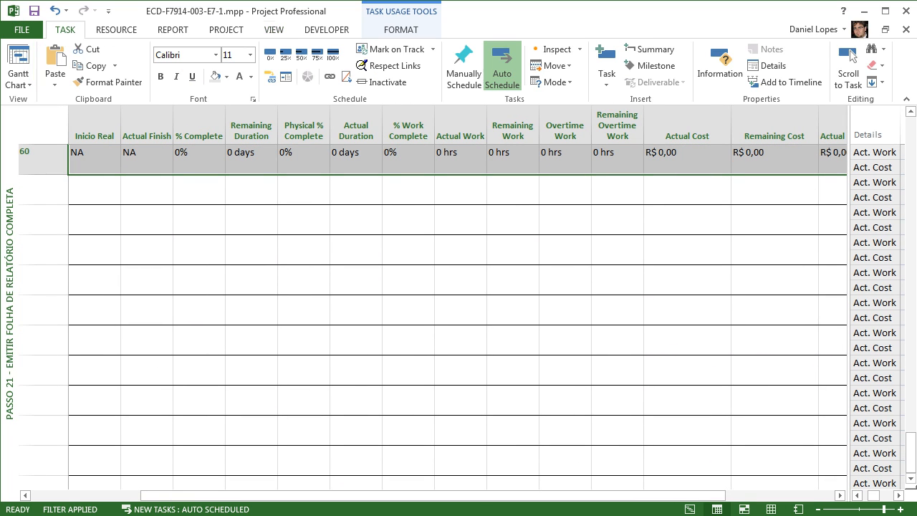
click(251, 77)
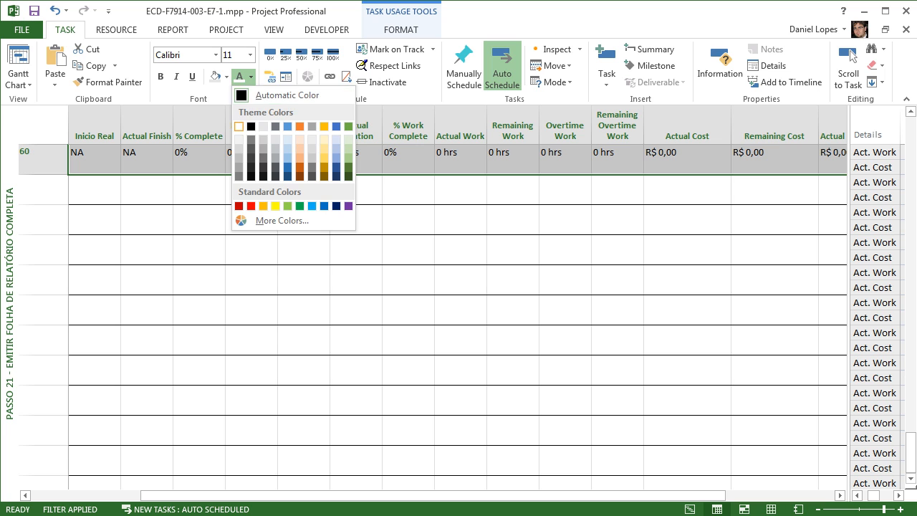
click(239, 127)
key(Up)
key(Up)
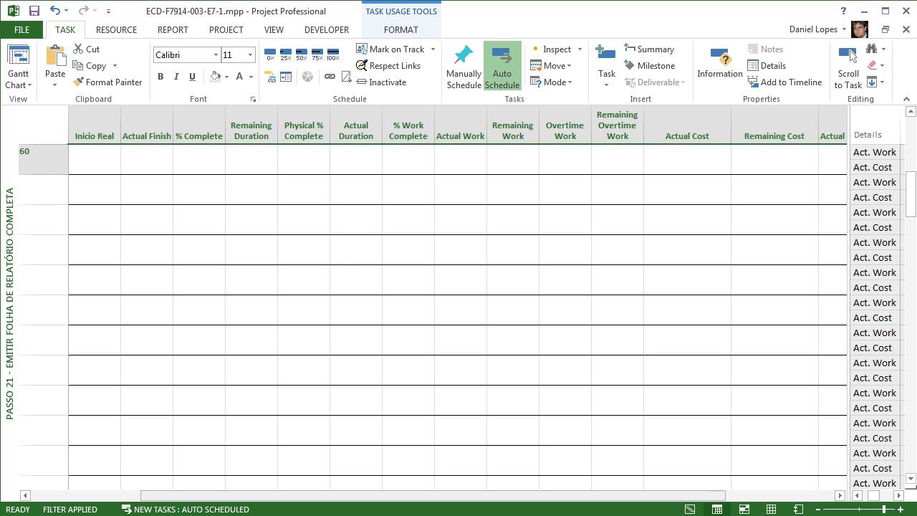
- Apply the white font to the data cells above Reunião com o Cliente 1 and narrow the table area to end at Actual Work
drag(645, 495, 534, 495)
key(ctrl+Home)
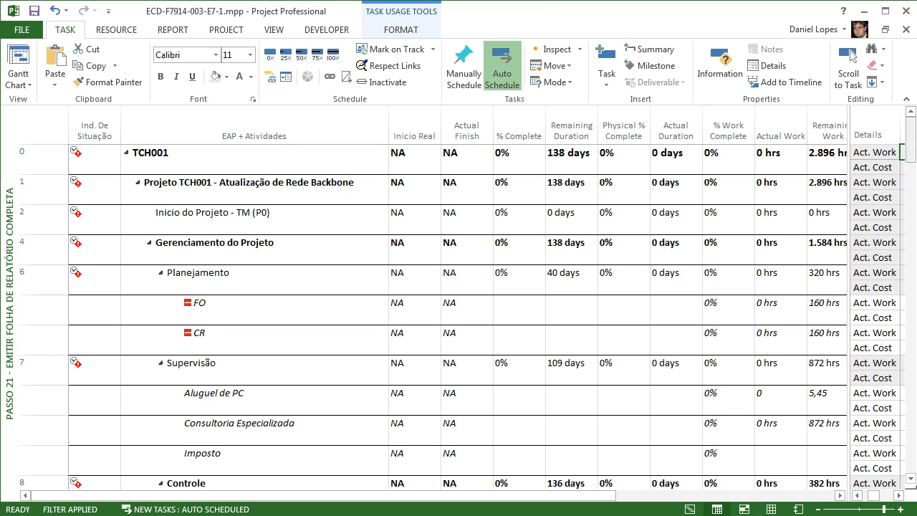
mouse_move(916, 146)
mouse_down()
mouse_move(902, 147)
mouse_move(916, 147)
mouse_up()
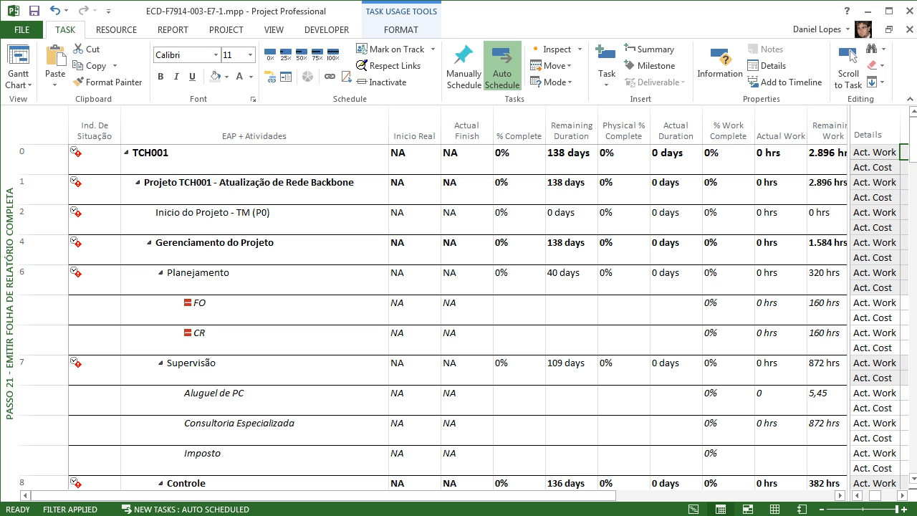
drag(914, 140, 914, 166)
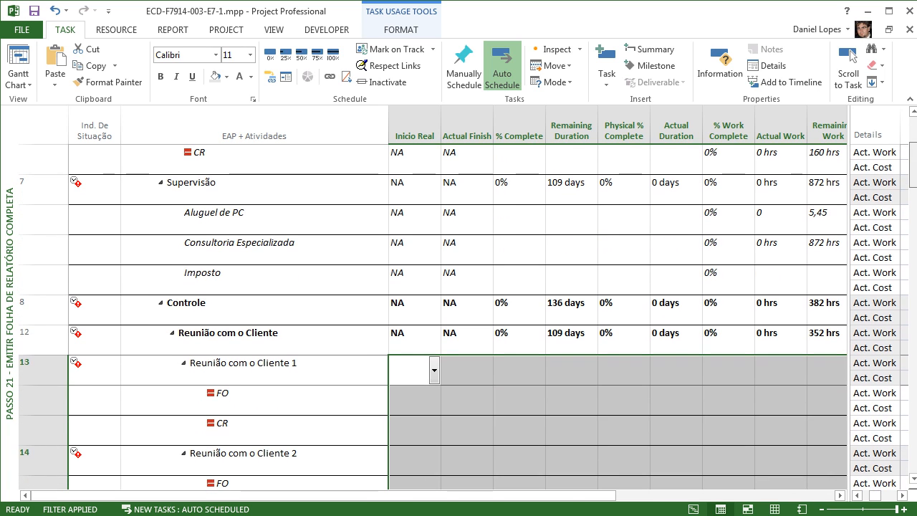
key(ctrl+shift+Right)
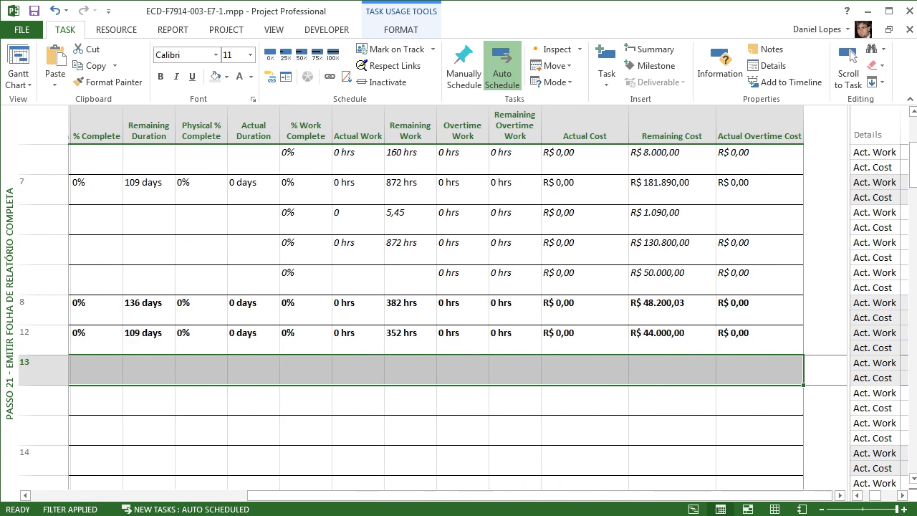
key(ctrl+shift+Up)
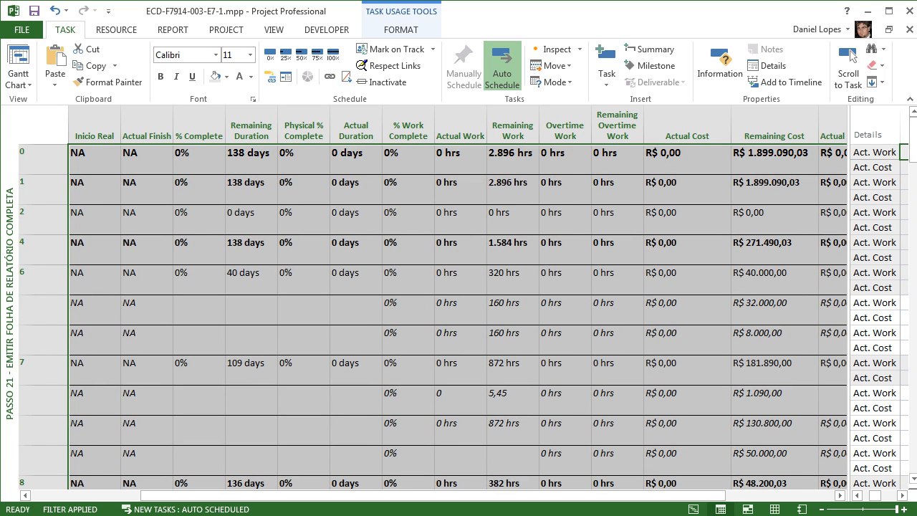
click(240, 77)
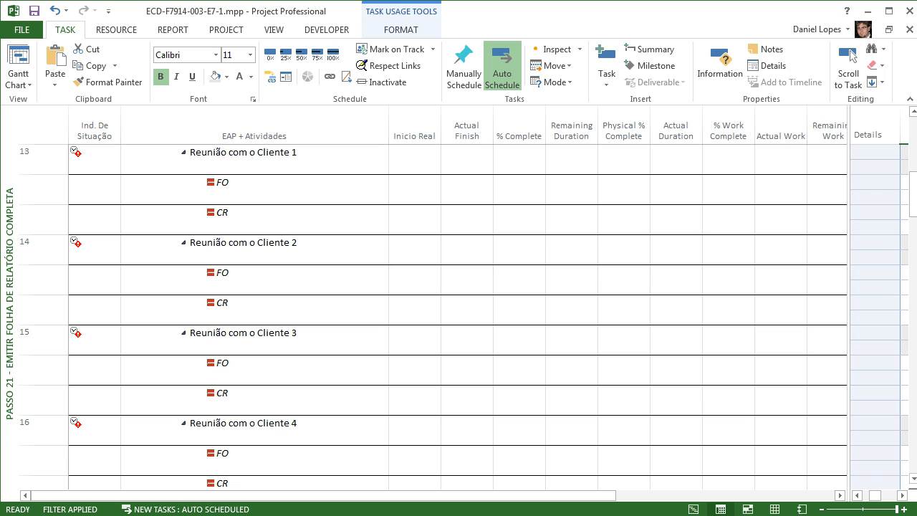
drag(849, 301, 810, 301)
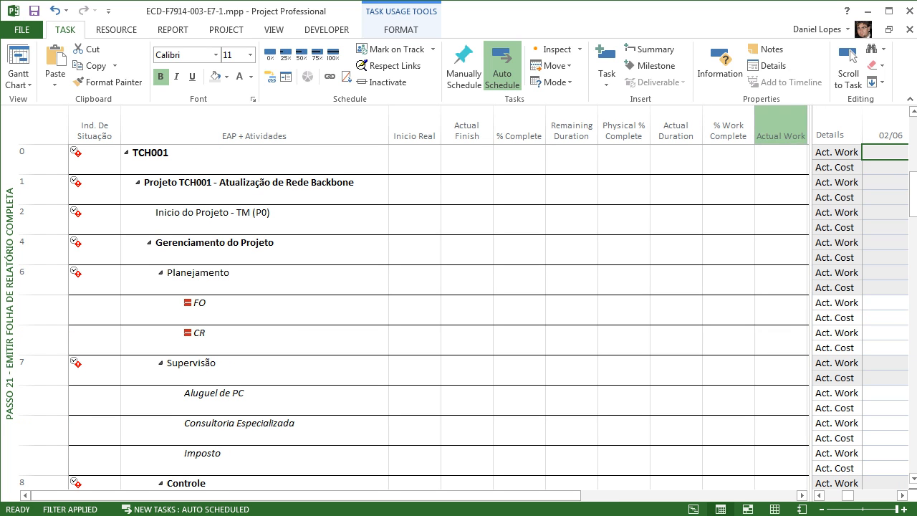
drag(373, 496, 589, 496)
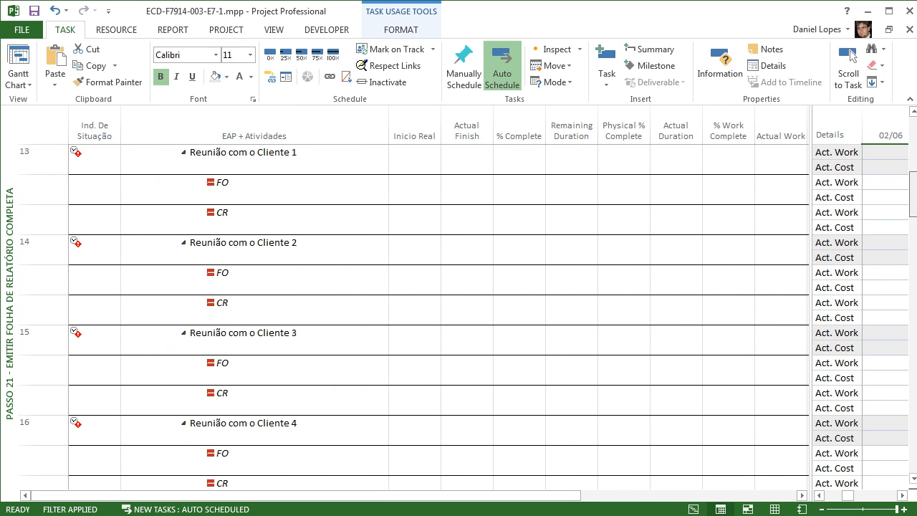
- Check the column titles in the definition of the PASSO 21 - EMITIR FOLHA DE RELATÓRIO FO PERÍODO - S task table
click(274, 29)
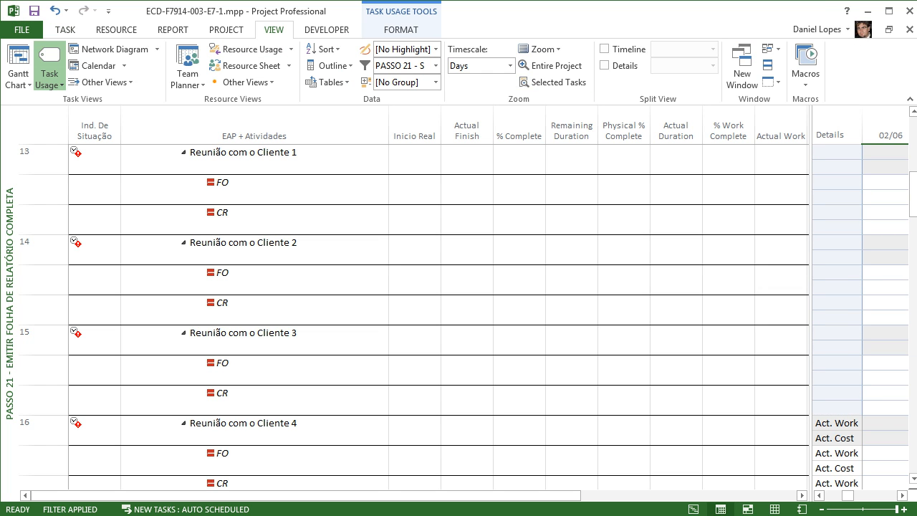
click(328, 82)
click(354, 376)
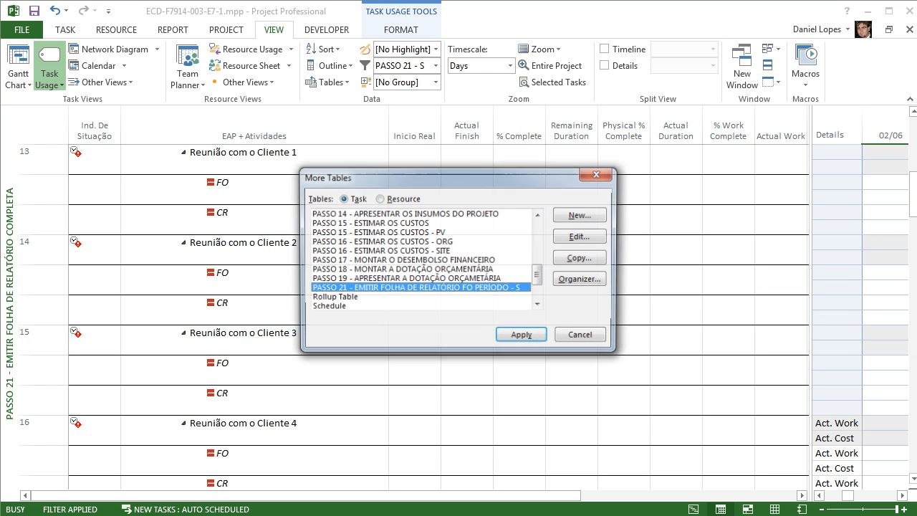
click(581, 236)
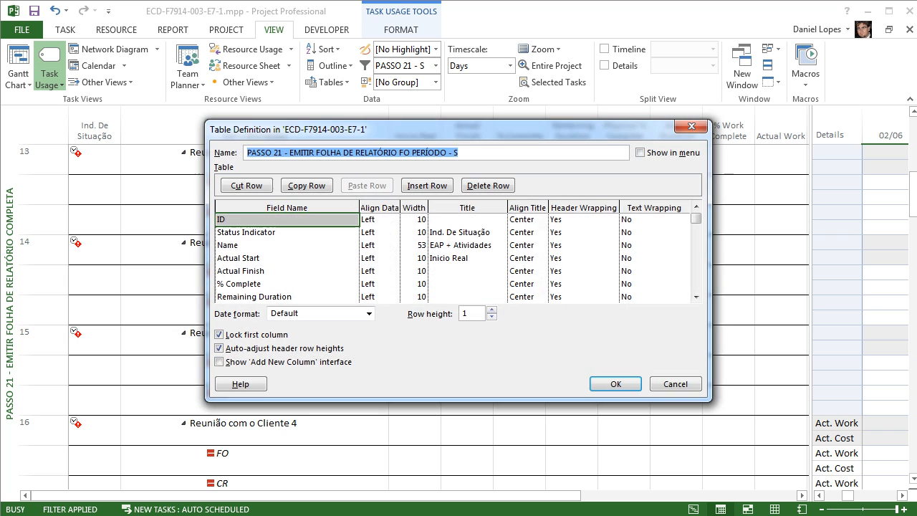
click(695, 296)
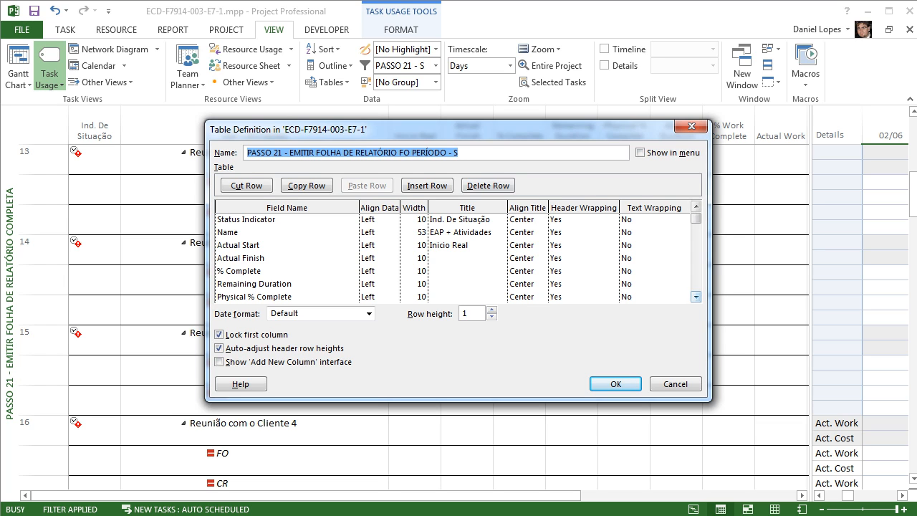
key(Escape)
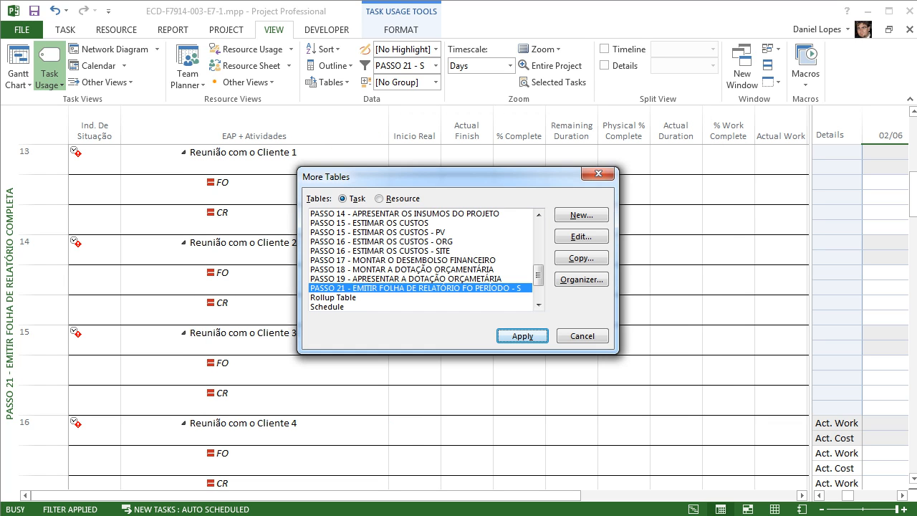
- Look through the list of task tables for another PASSO 21 table and close the list without applying any
click(539, 304)
click(539, 304)
click(539, 305)
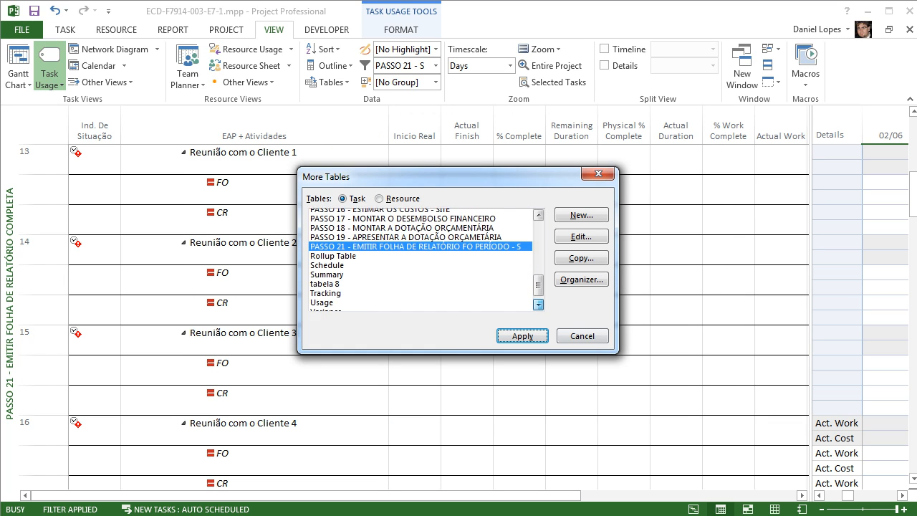
click(539, 305)
scroll(423, 260, up, 5)
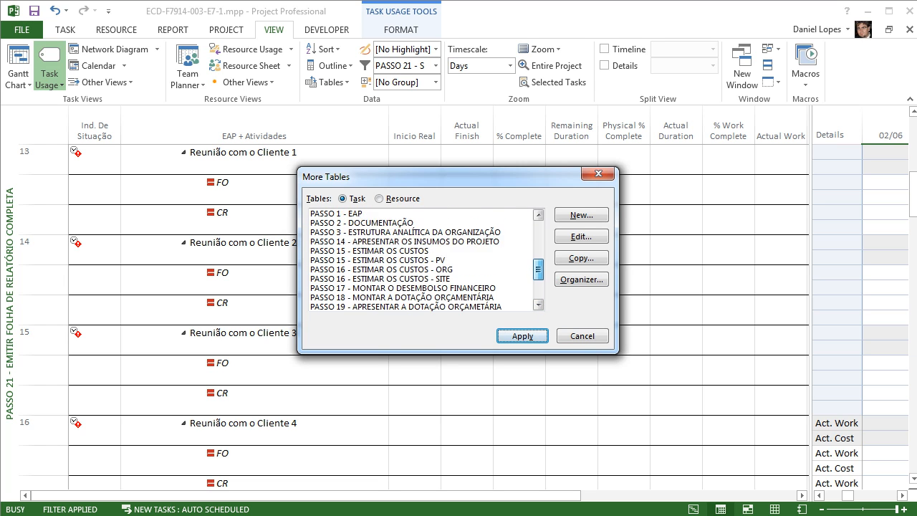
drag(539, 254, 538, 290)
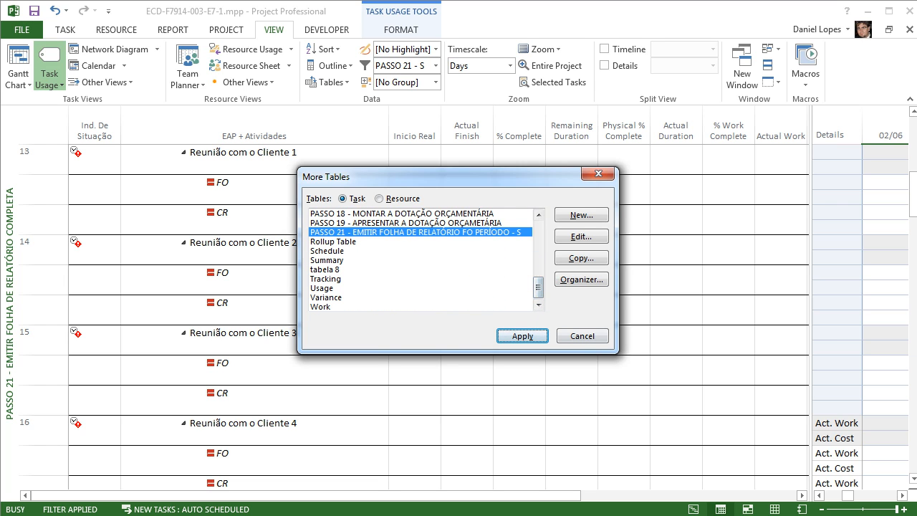
click(583, 337)
- Check the table, group and filter in the definition of the PASSO 21 - EMITIR FOLHA DE RELATÓRIO COMPLETA view
right_click(13, 319)
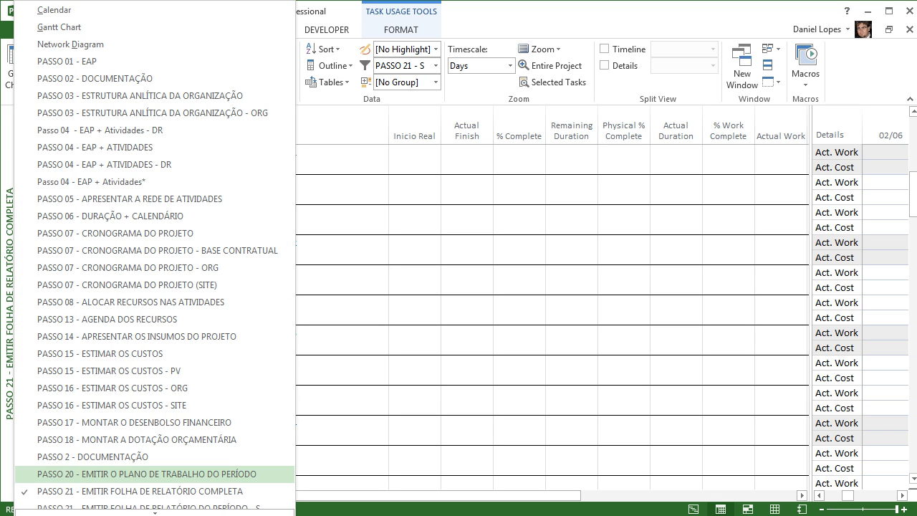
mouse_move(155, 512)
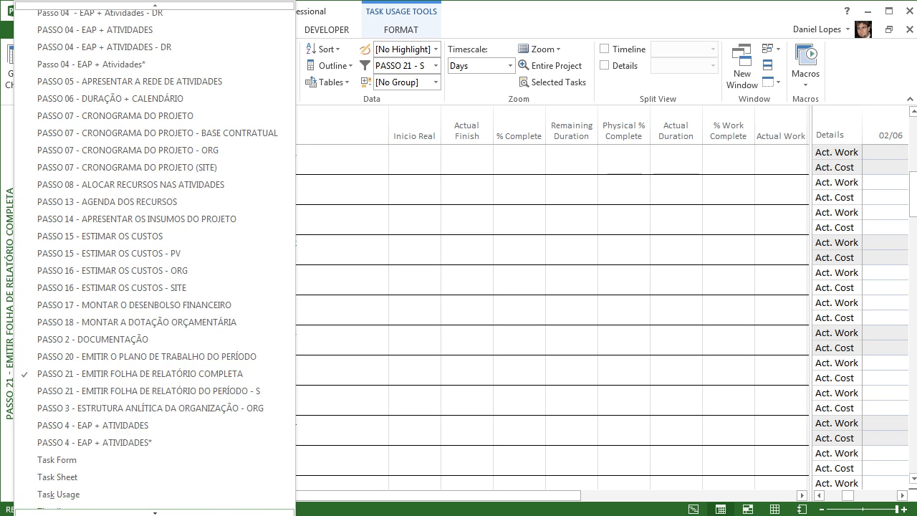
scroll(155, 492, down, 6)
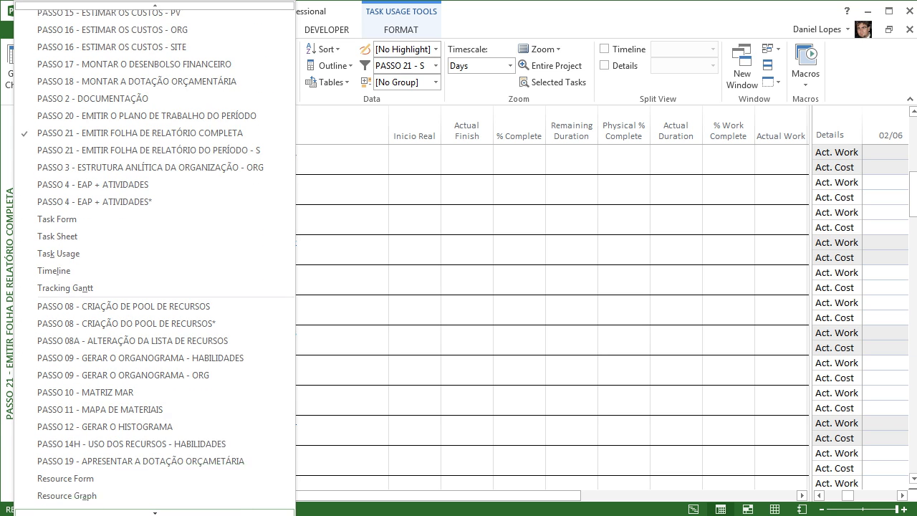
click(154, 492)
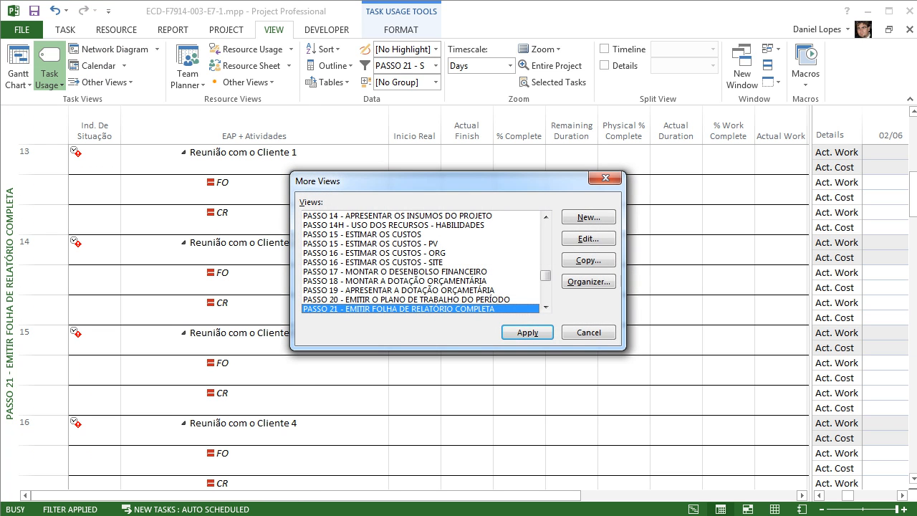
click(545, 307)
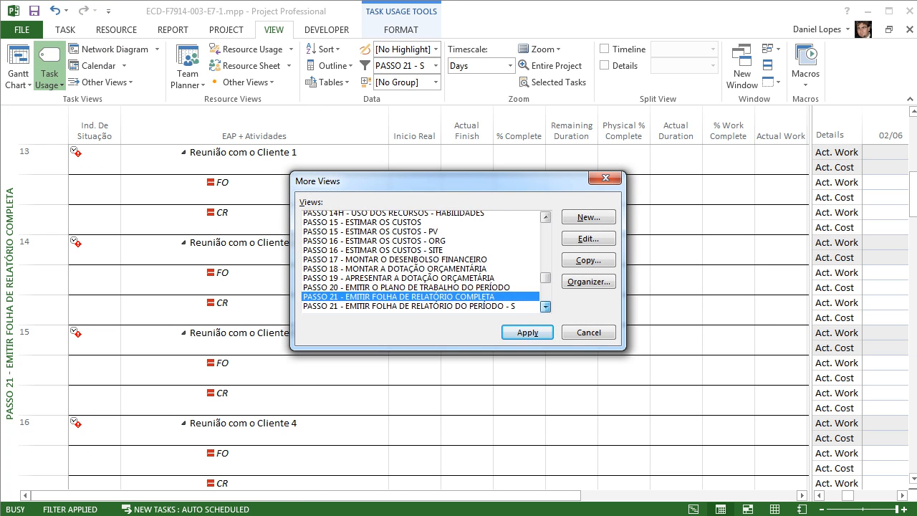
click(545, 307)
click(588, 239)
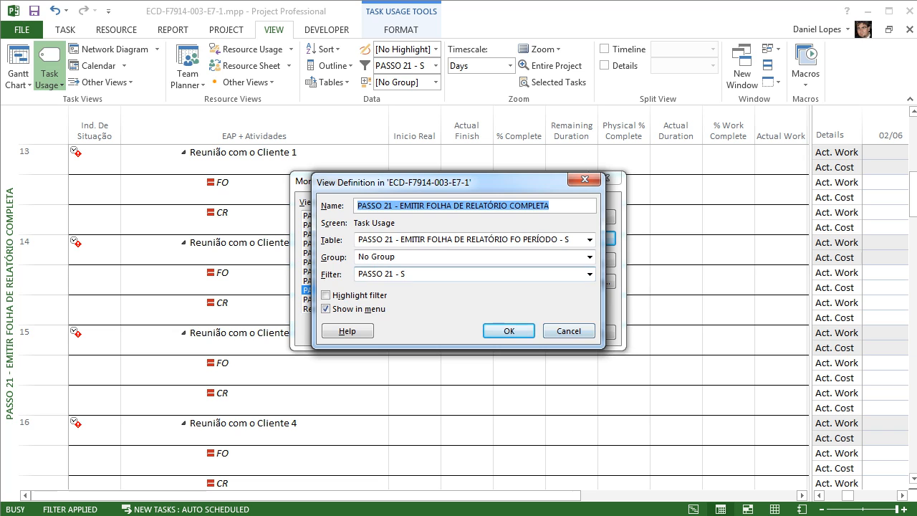
key(Return)
key(alt+e)
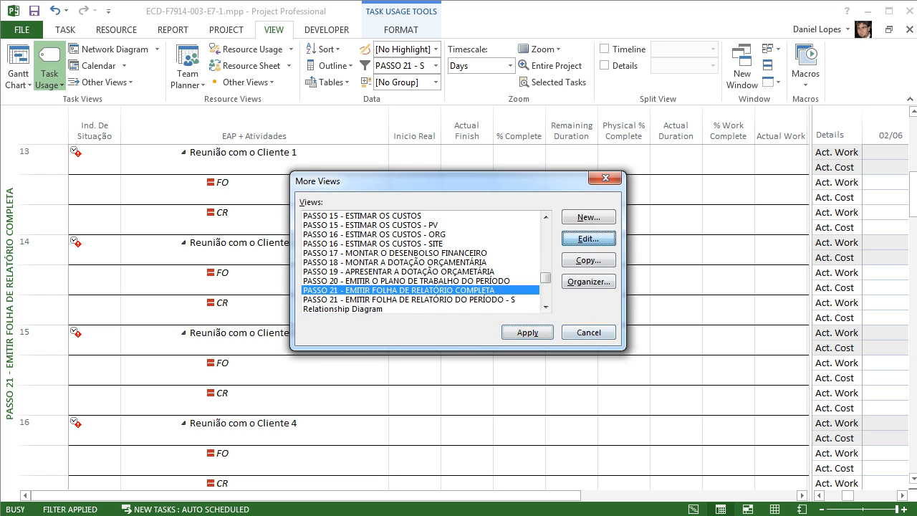
key(Return)
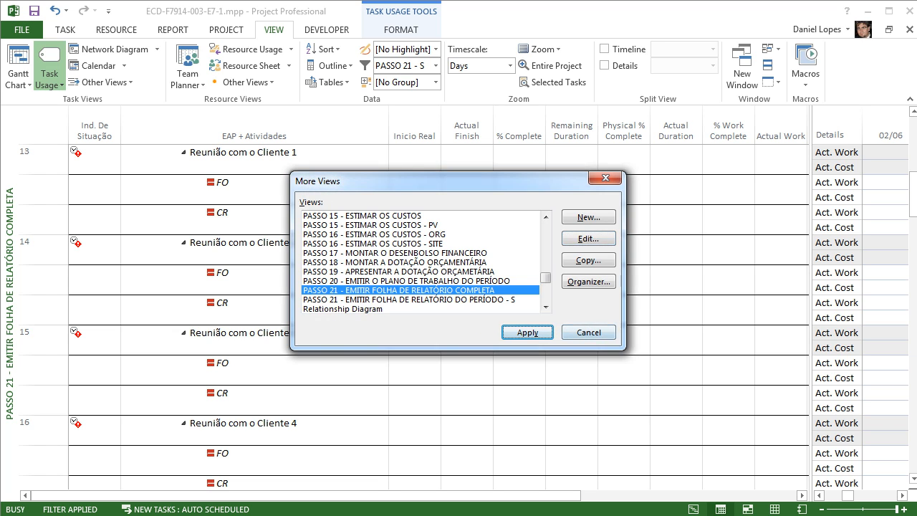
key(Return)
- Go through all fields, from ID to Actual Overtime Cost, in the PASSO 21 - EMITIR FOLHA DE RELATÓRIO FO PERÍODO - S table definition
click(330, 83)
click(352, 377)
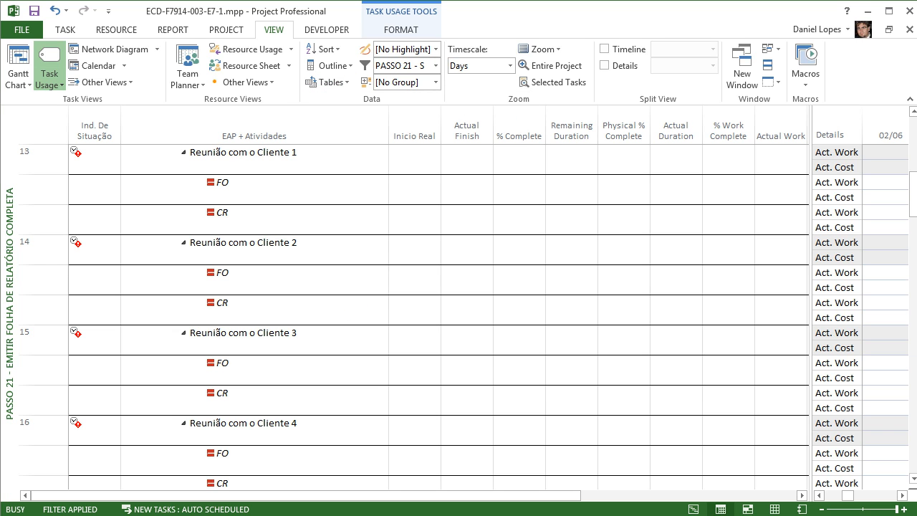
key(alt+e)
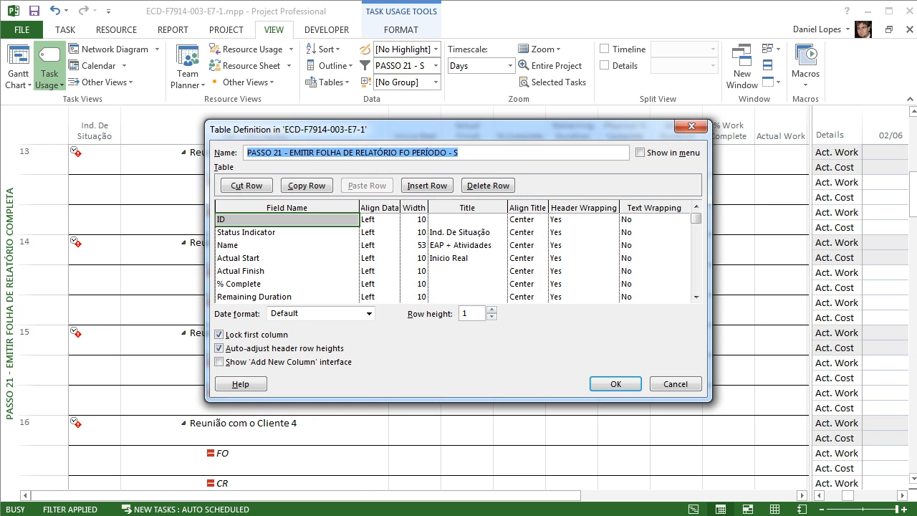
key(Tab)
key(Down)
key(Down)
key(Down)
key(Down)
key(Down)
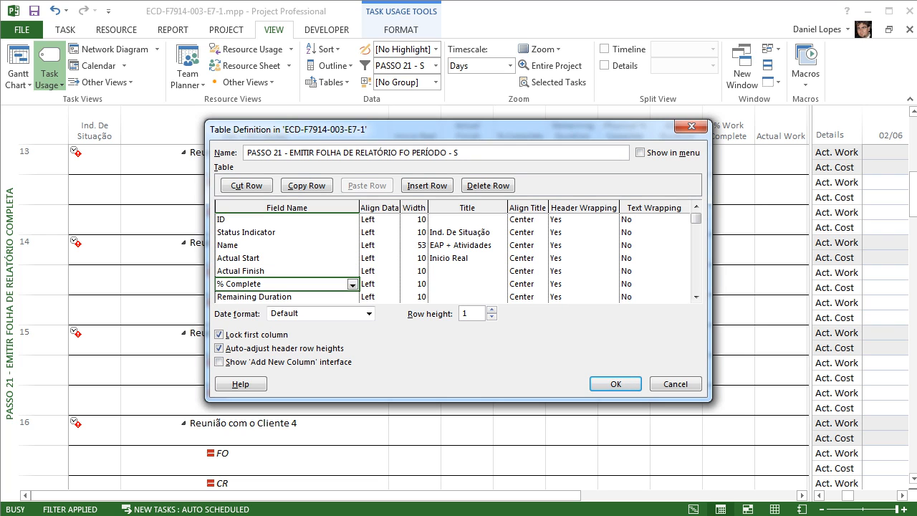
key(Down)
key(Down)
key(Down)
key(Down)
key(Down)
key(Down)
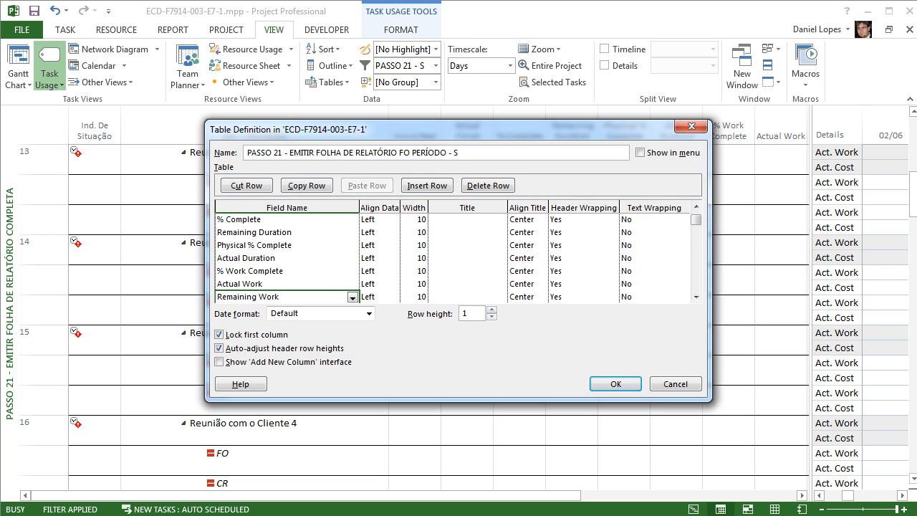
key(Down)
key(Down)
key(Down)
key(Down)
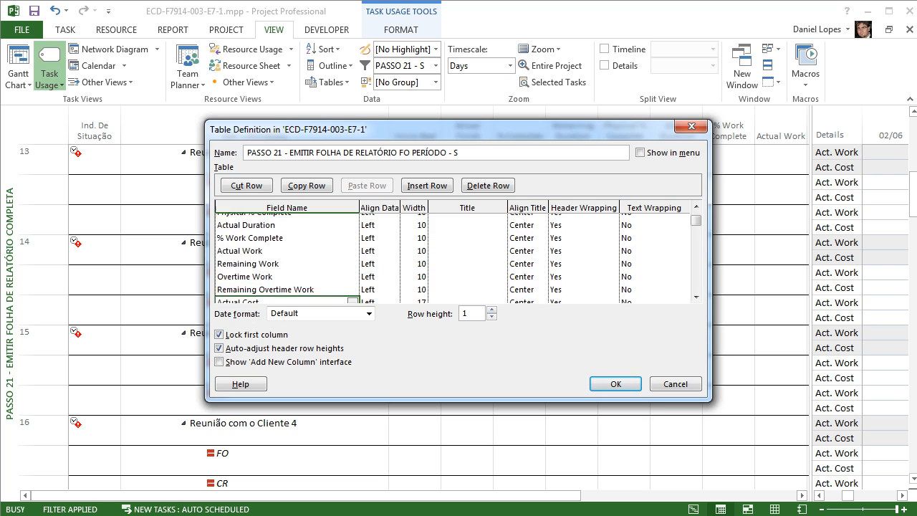
key(Down)
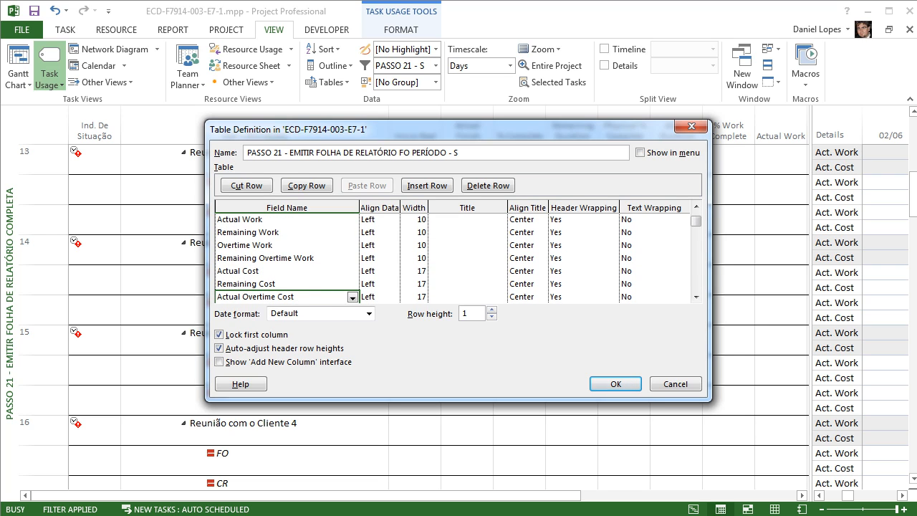
key(Down)
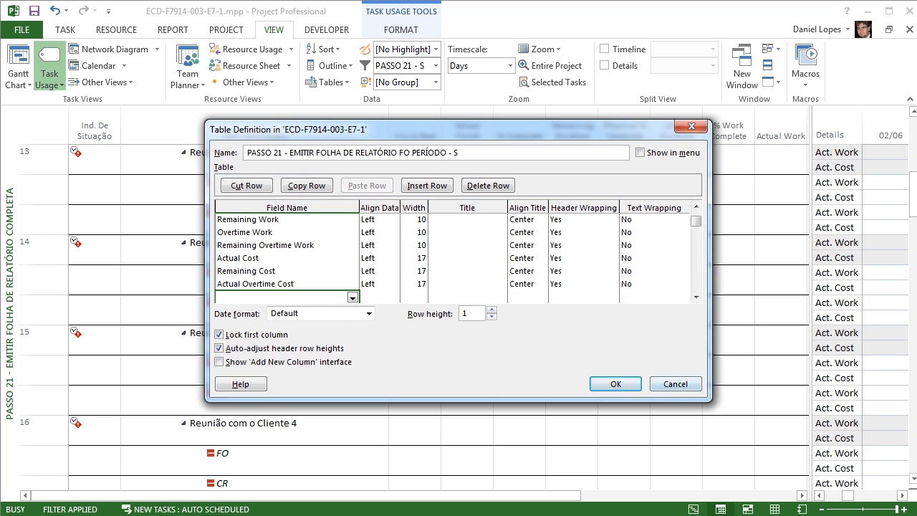
key(Return)
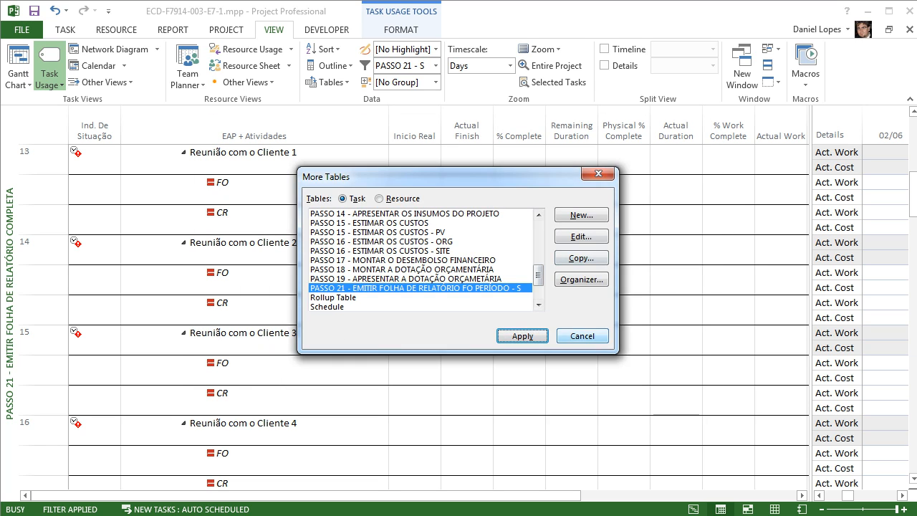
key(Return)
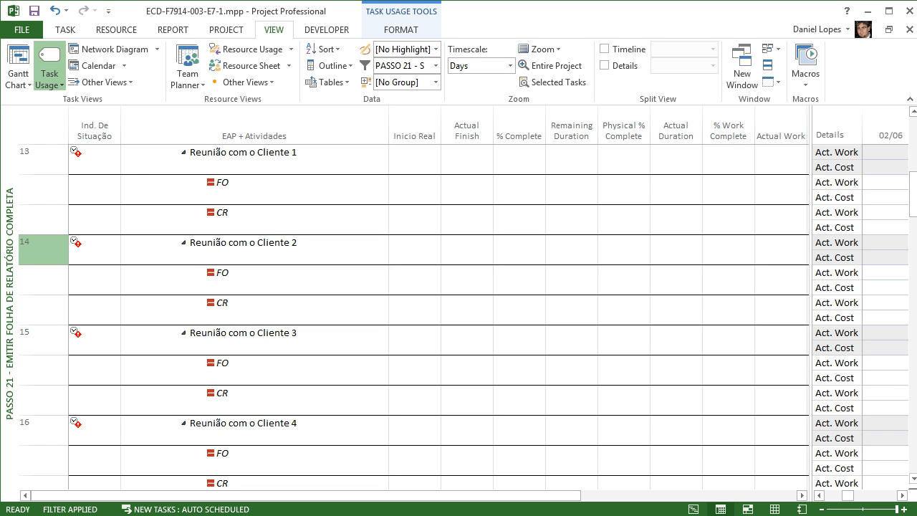
right_click(10, 284)
scroll(143, 465, down, 3)
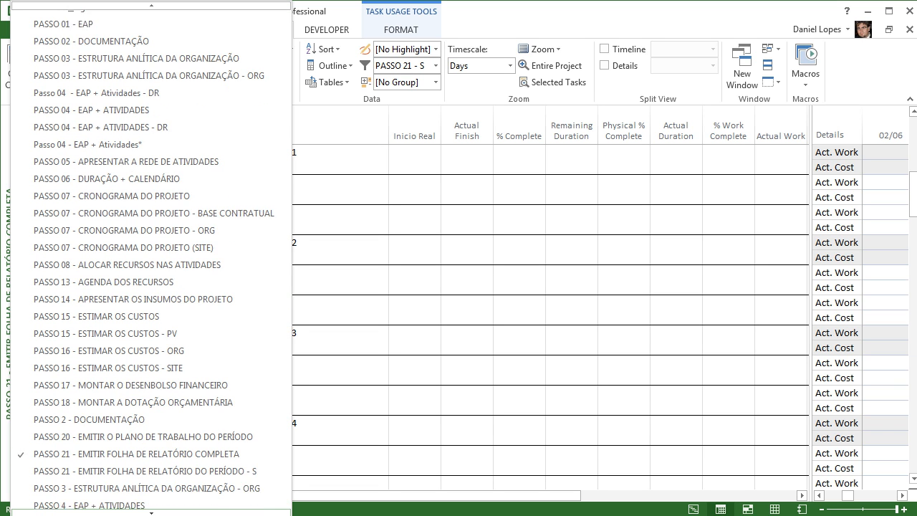
mouse_move(151, 513)
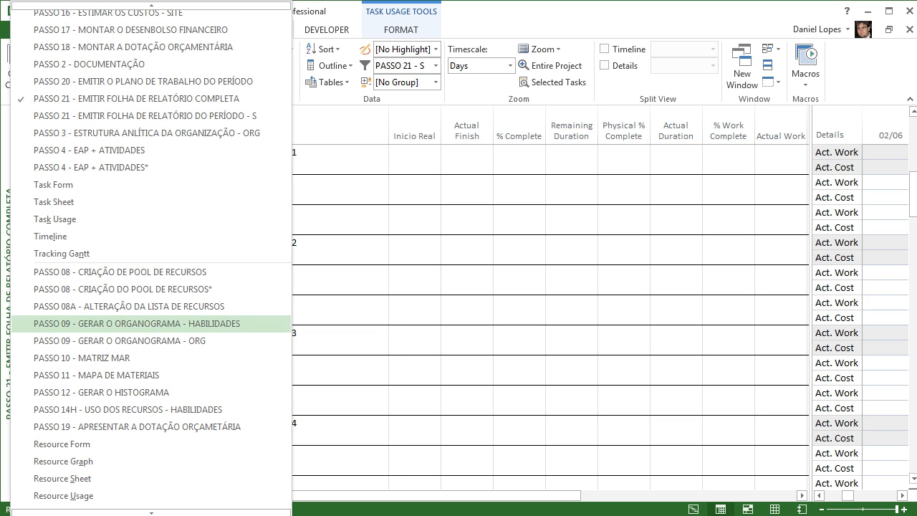
key(Escape)
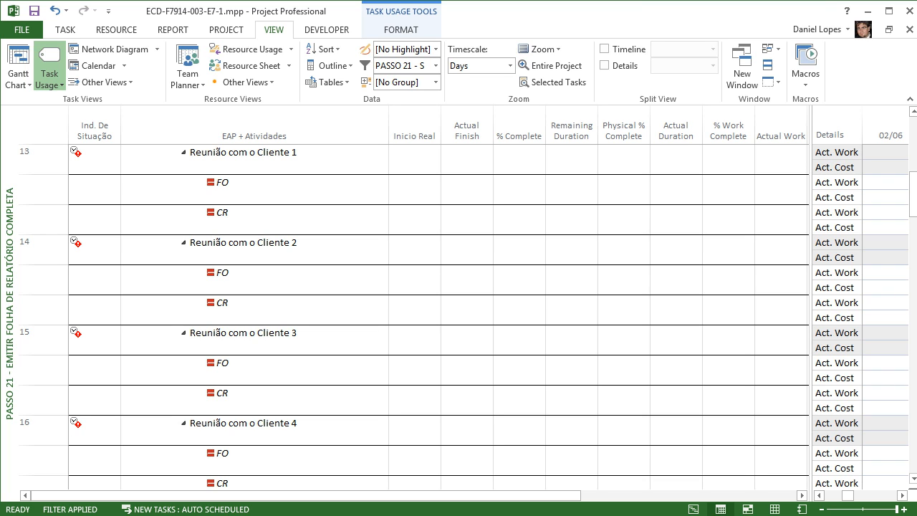
- Switch to Word, examine the network diagram screenshot in Print.docx and close the document
key(alt+Tab)
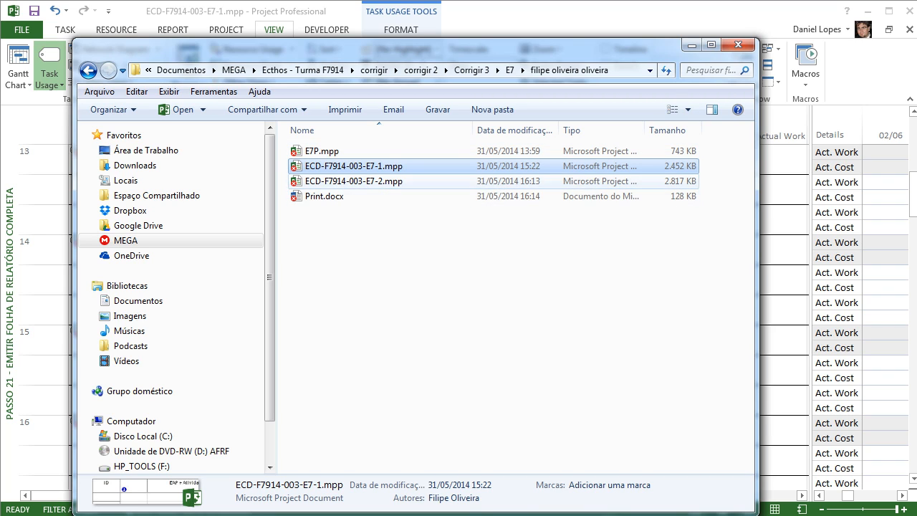
click(691, 45)
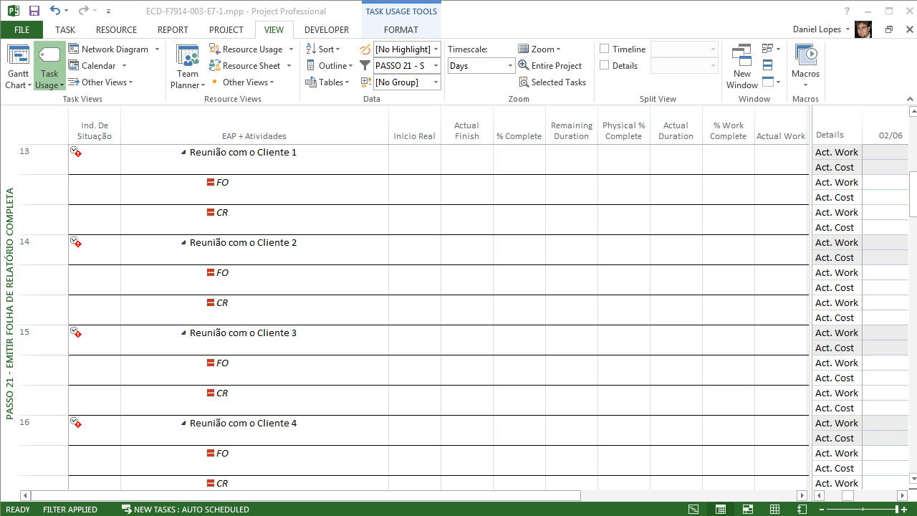
drag(0, 86, 480, 21)
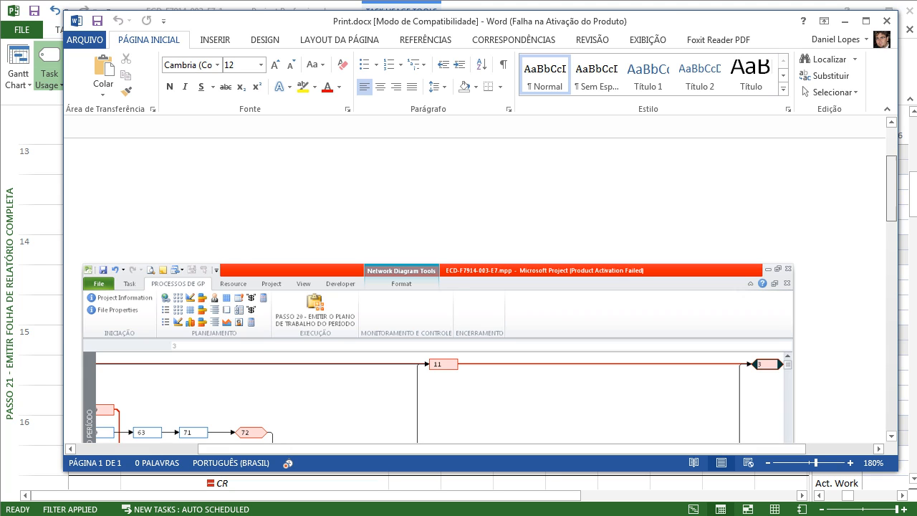
scroll(473, 279, down, 5)
key(ctrl+v)
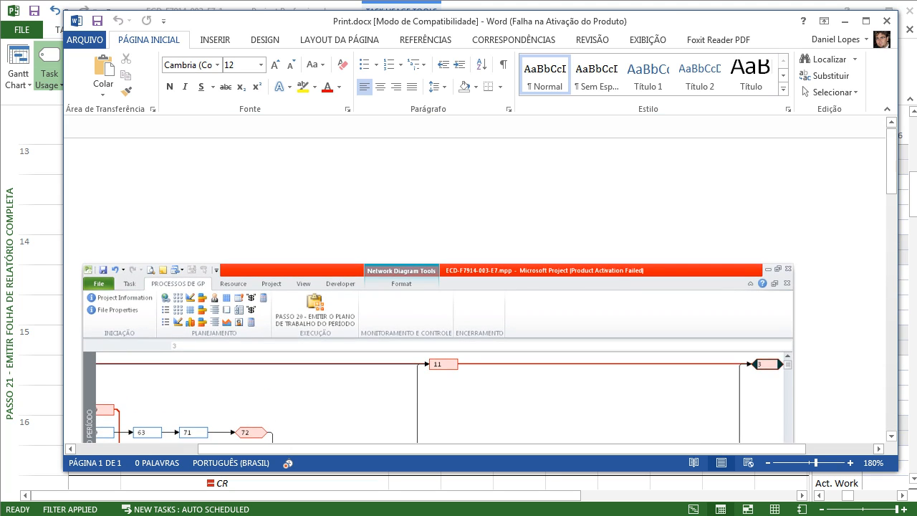
drag(502, 448, 471, 449)
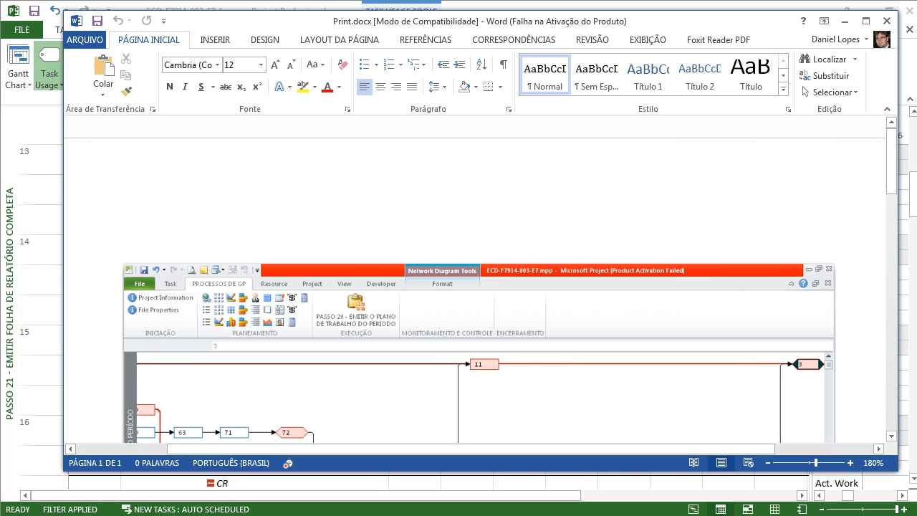
scroll(481, 287, down, 2)
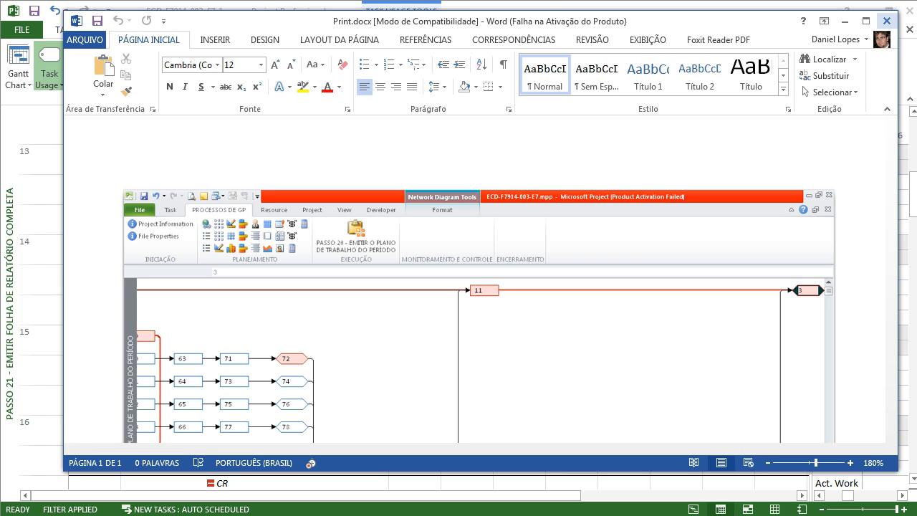
click(886, 21)
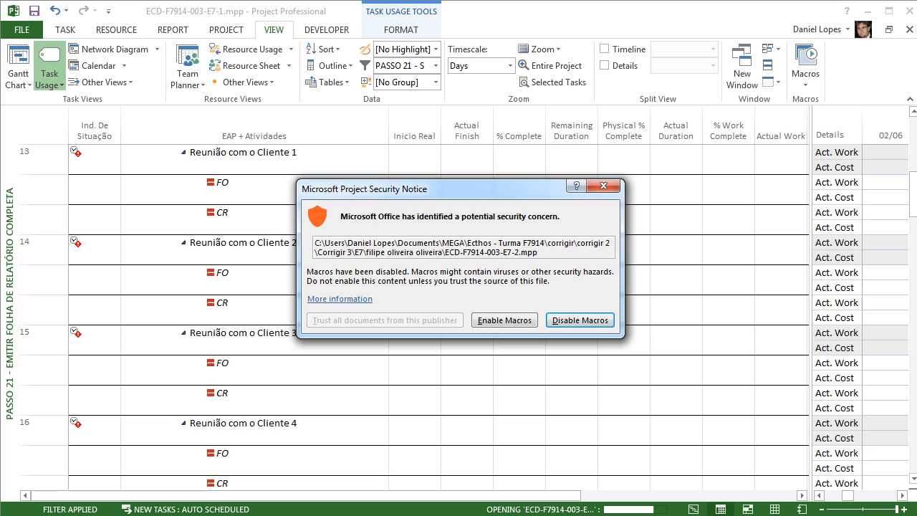
- Open ECD-F7914-003-E7-2.mpp in Project with macros disabled and without opening the resource pool or other files
key(Return)
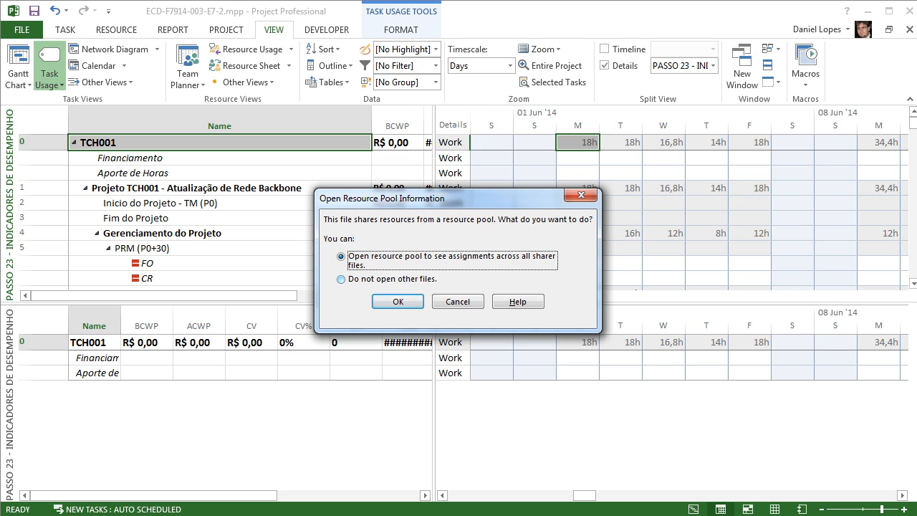
key(Down)
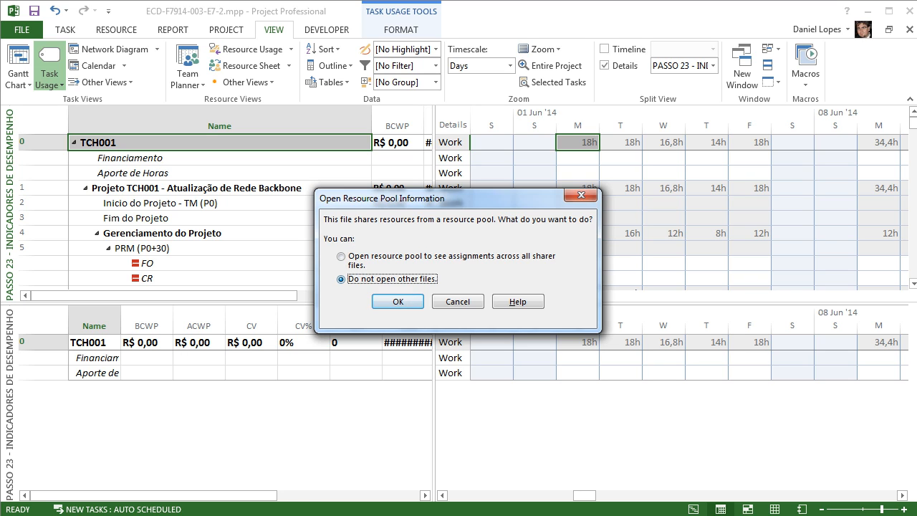
key(Return)
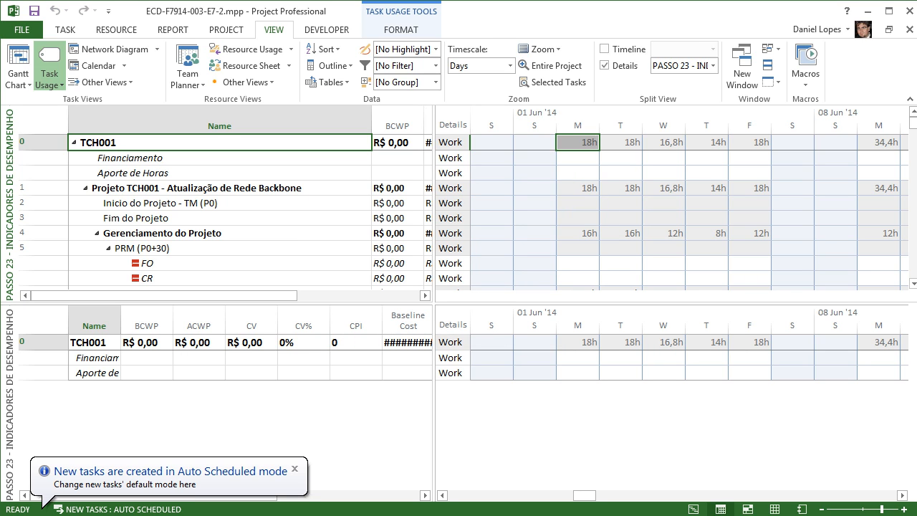
- Apply the PASSO 21 - EMITIR FOLHA DE RELATÓRIO COMPLETA view to the main pane, entering today's date as the Meta
right_click(8, 205)
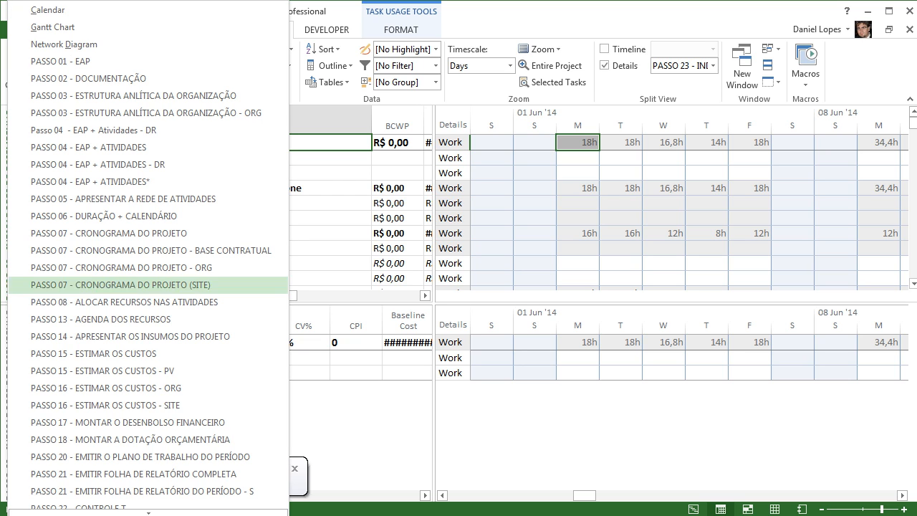
scroll(148, 476, down, 2)
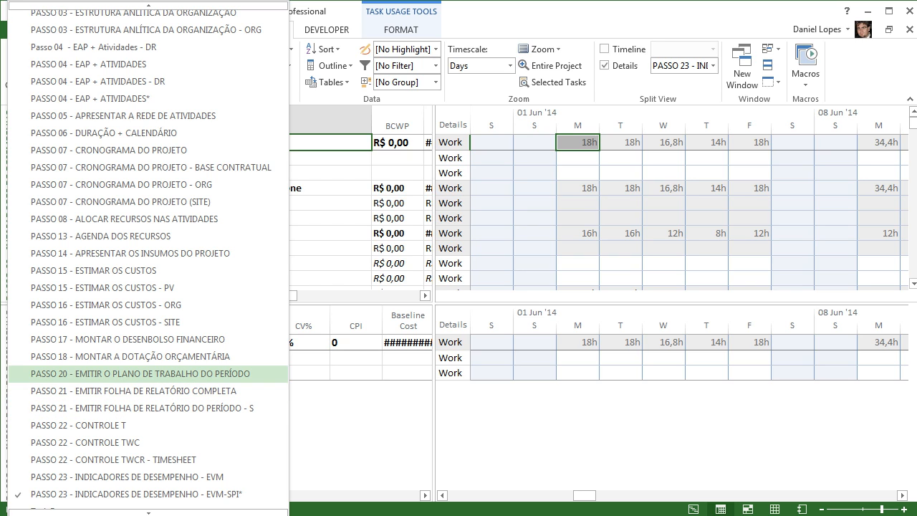
click(133, 392)
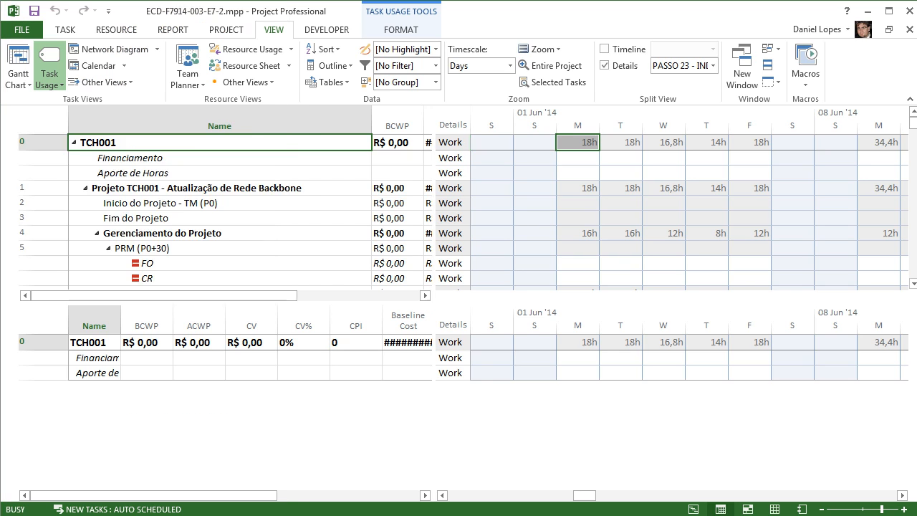
click(498, 269)
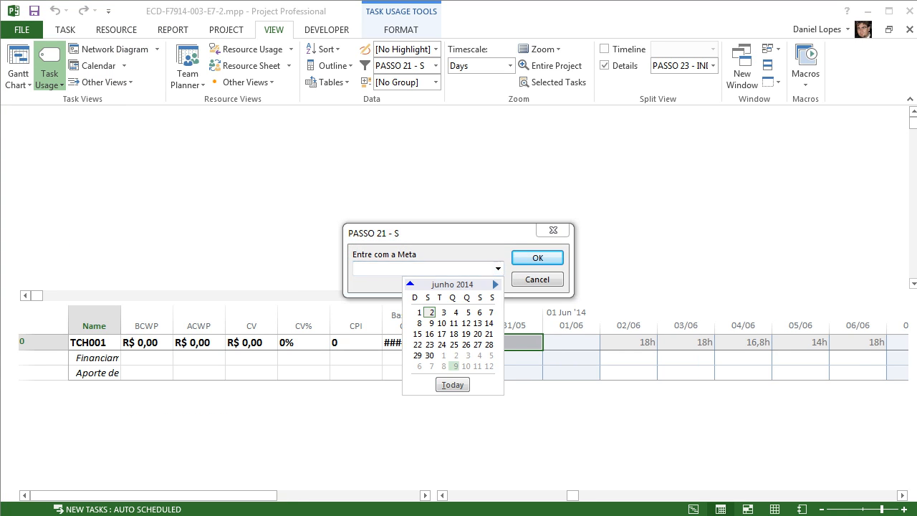
click(453, 385)
key(Return)
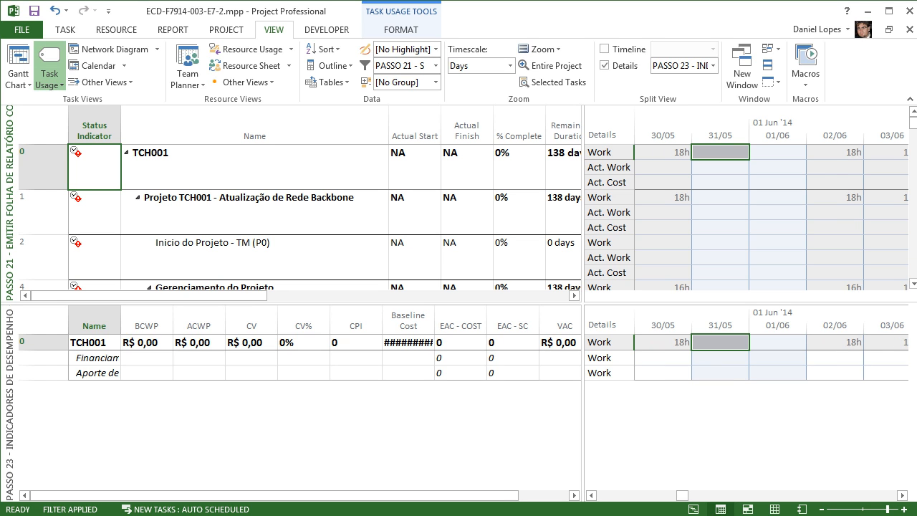
- Remove the lower details pane and widen the table over the timephased grid to view the Actual Start to Actual Work columns
click(605, 65)
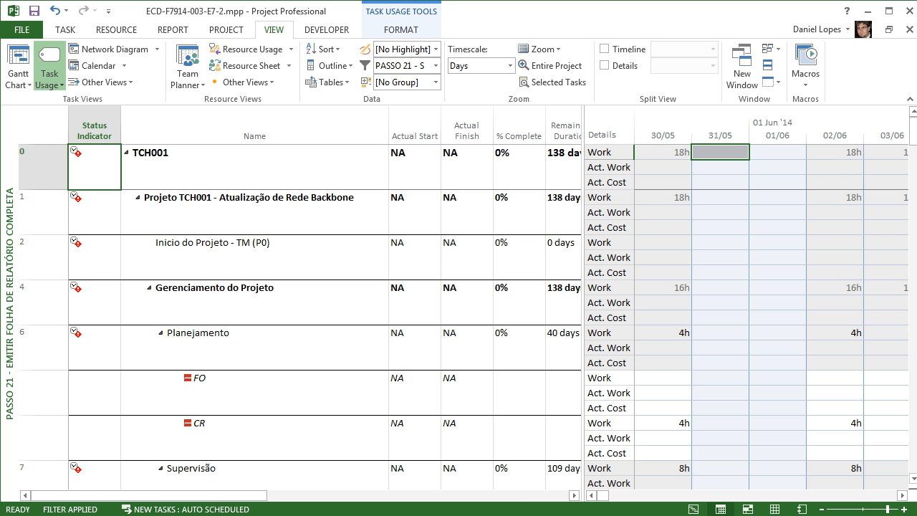
drag(583, 236, 914, 237)
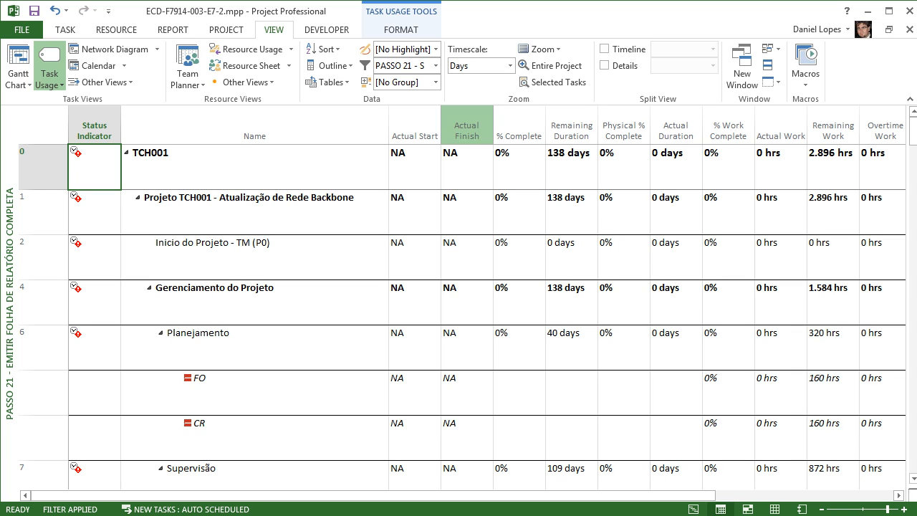
mouse_move(414, 166)
mouse_down()
mouse_move(466, 167)
mouse_move(782, 393)
mouse_up()
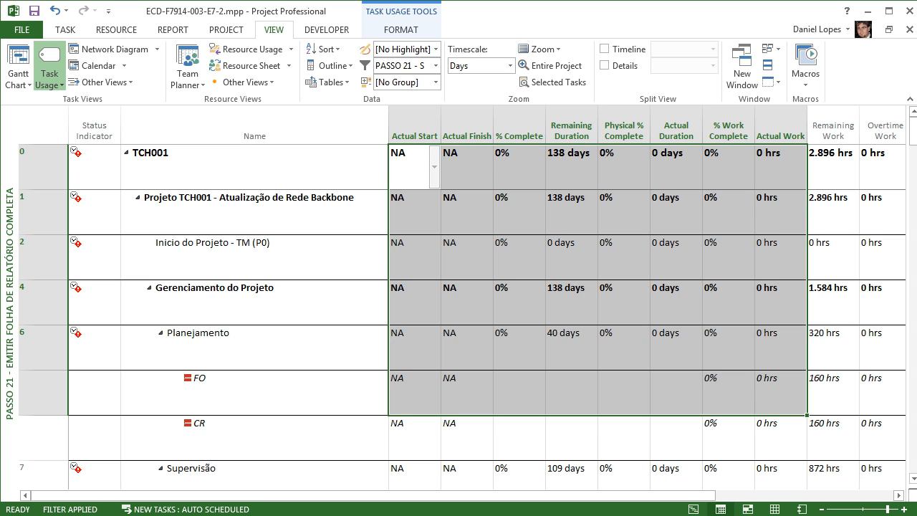
- Apply the PASSO 22 - CONTROLE T view, choosing a date as the Meta
right_click(15, 396)
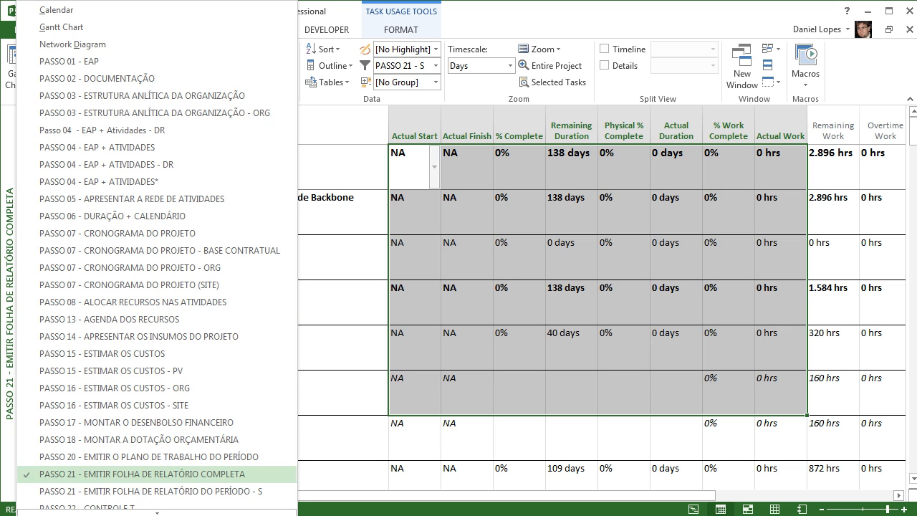
key(Down)
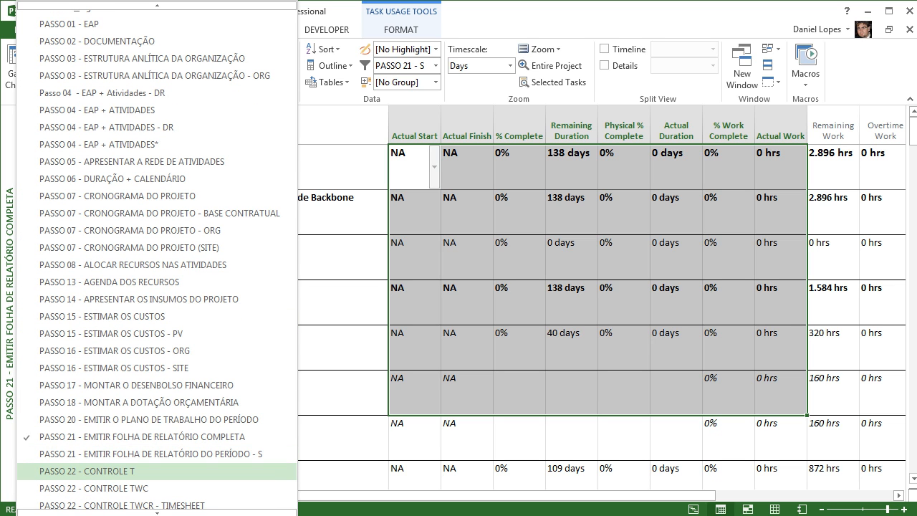
click(87, 472)
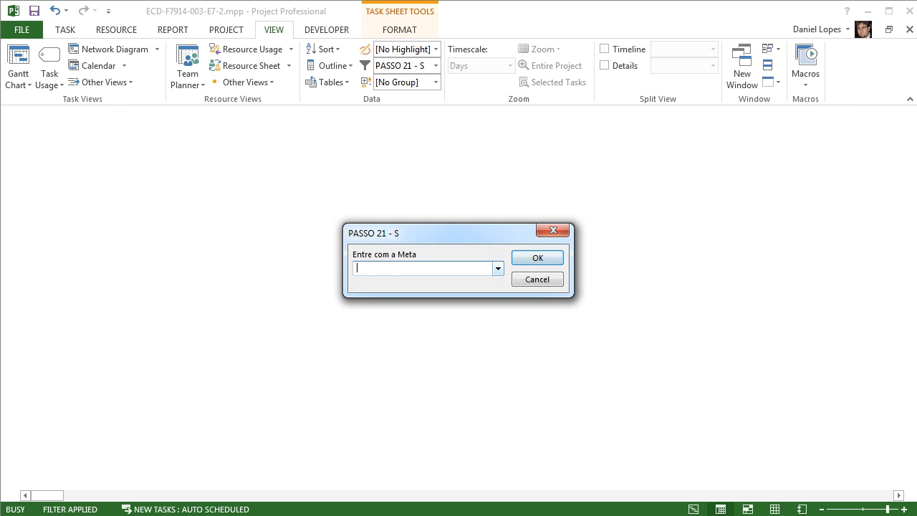
click(498, 269)
click(453, 385)
click(538, 258)
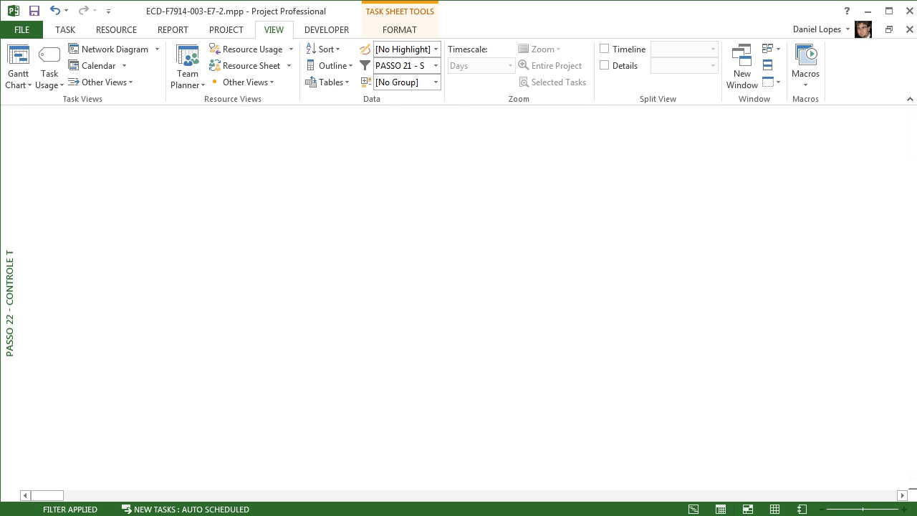
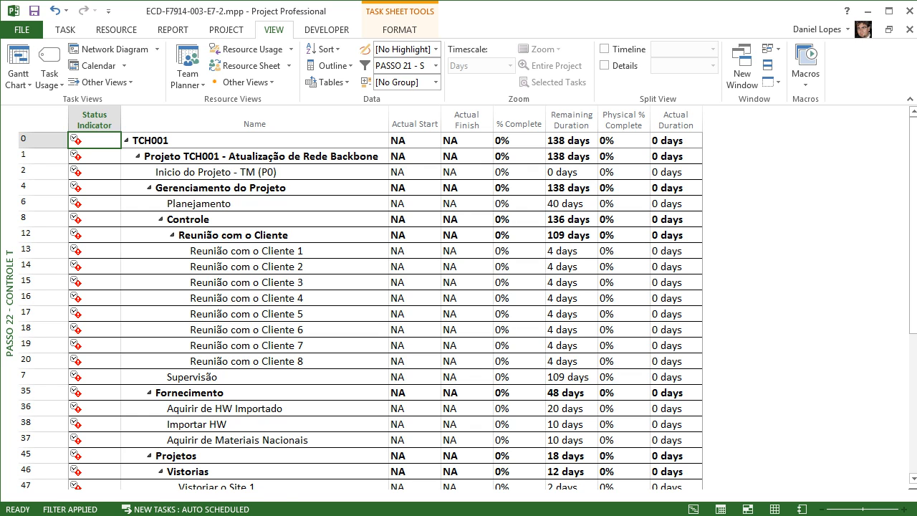
- Check which PASSO 22 and PASSO 23 views are available, keep CONTROLE T and look over its task table
right_click(9, 315)
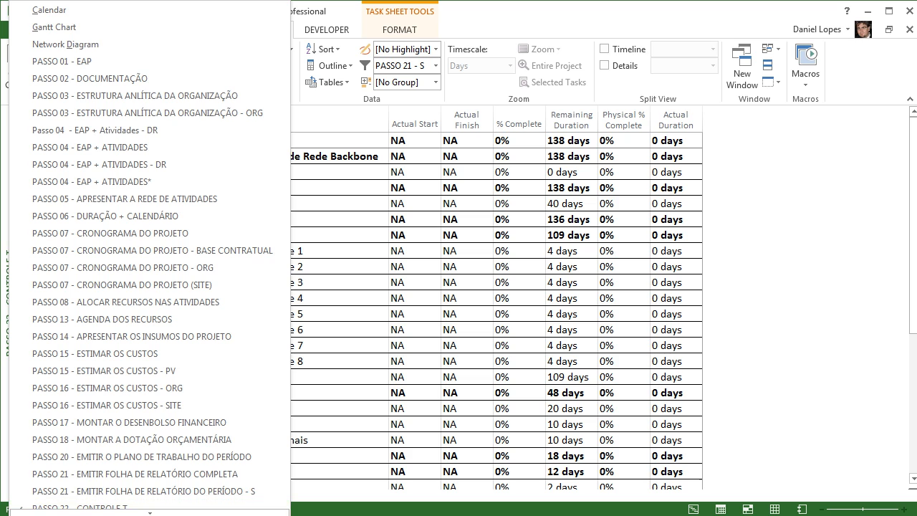
scroll(144, 431, down, 2)
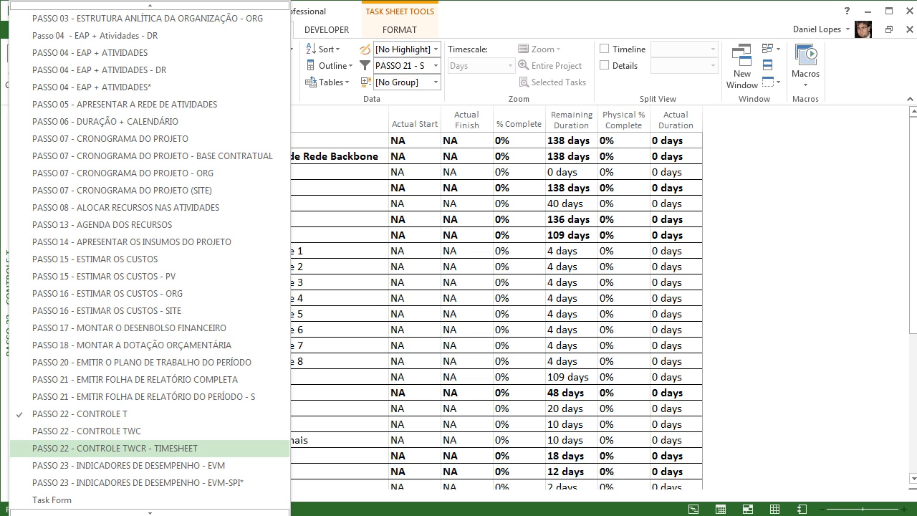
key(Escape)
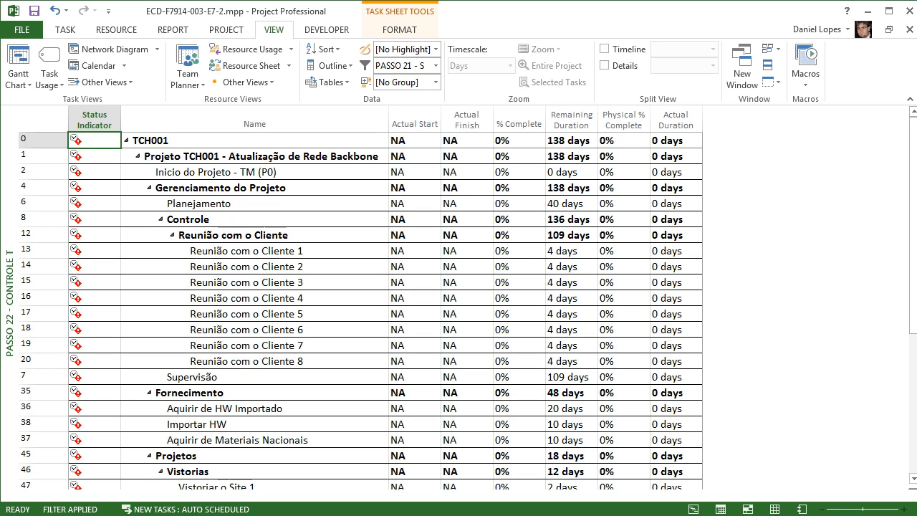
scroll(358, 308, down, 5)
scroll(358, 308, up, 5)
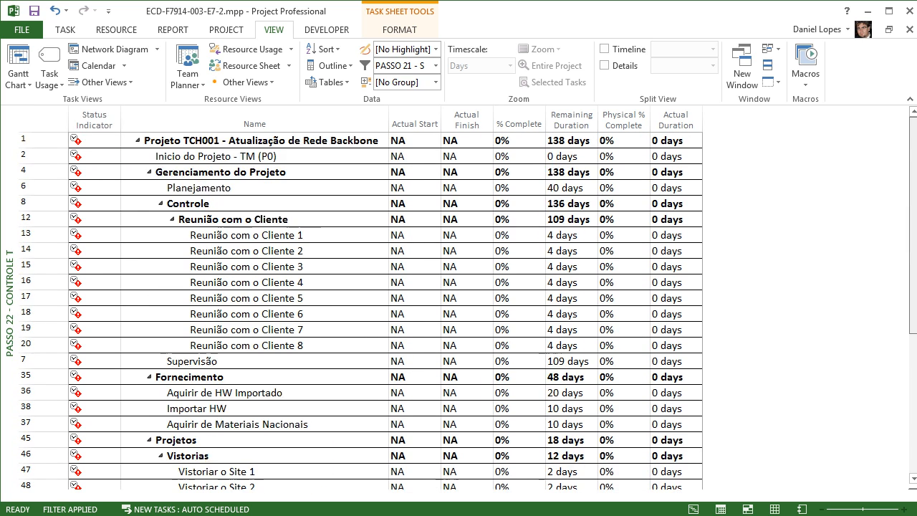
- Blank out the Actual Start to Actual Duration values of all tasks, from TCH001 downward, by giving them a white font
key(ctrl+Home)
click(410, 141)
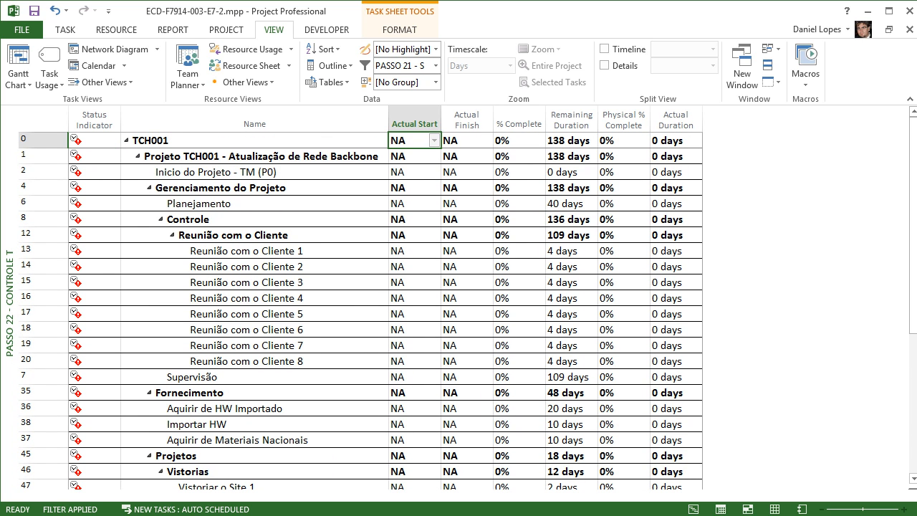
key(shift+Right)
key(shift+Right)
key(shift+Right)
key(shift+Right)
key(shift+Right)
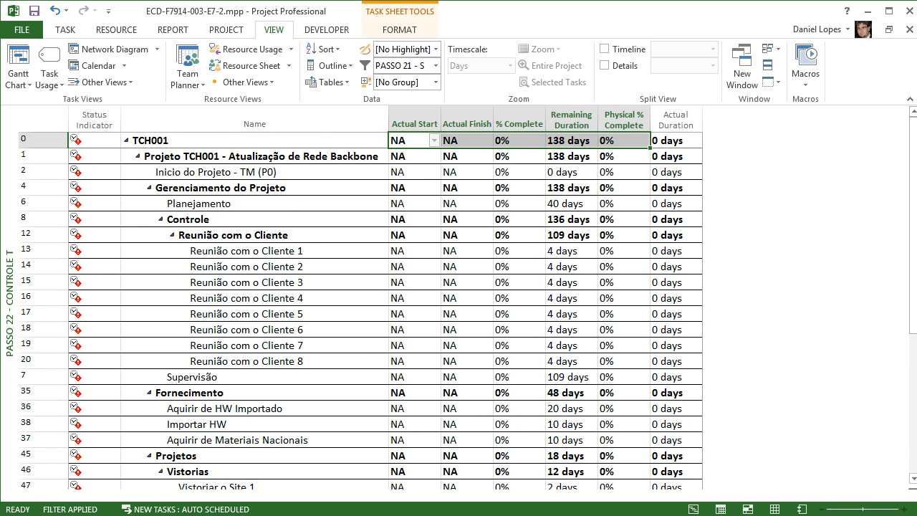
key(ctrl+shift+Down)
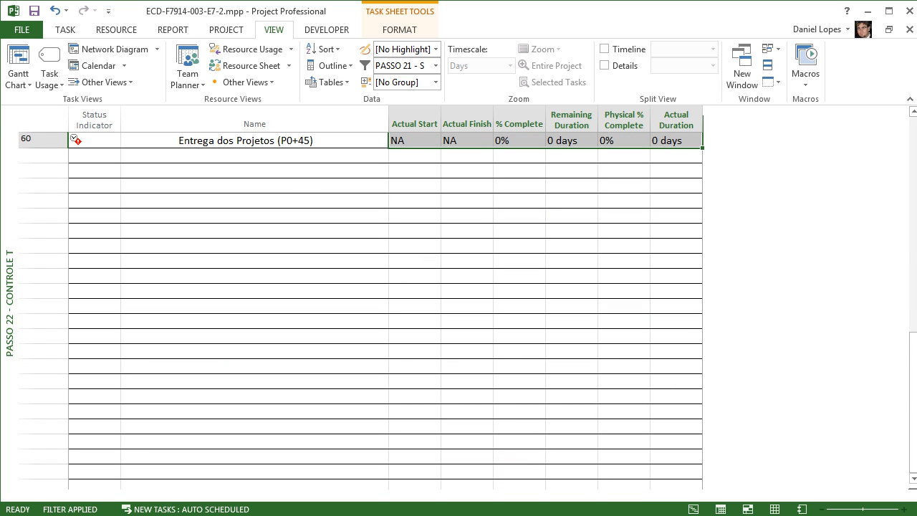
click(66, 29)
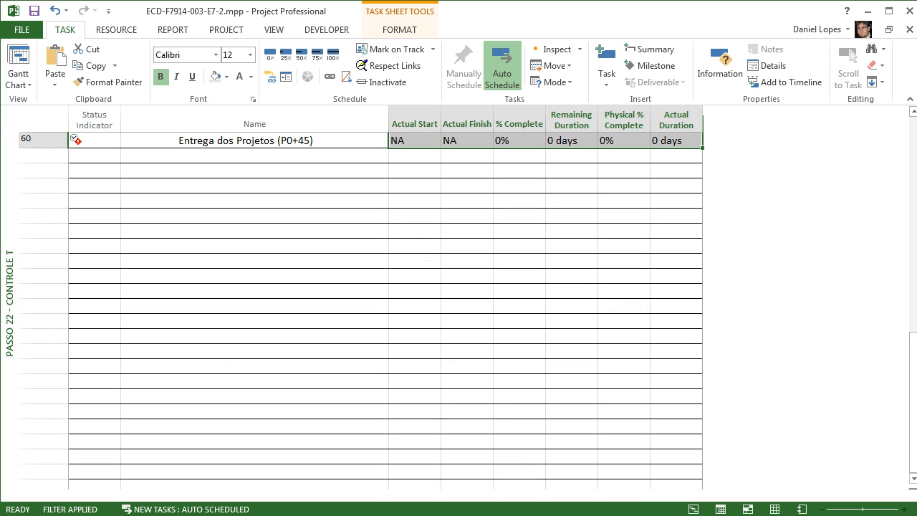
key(Delete)
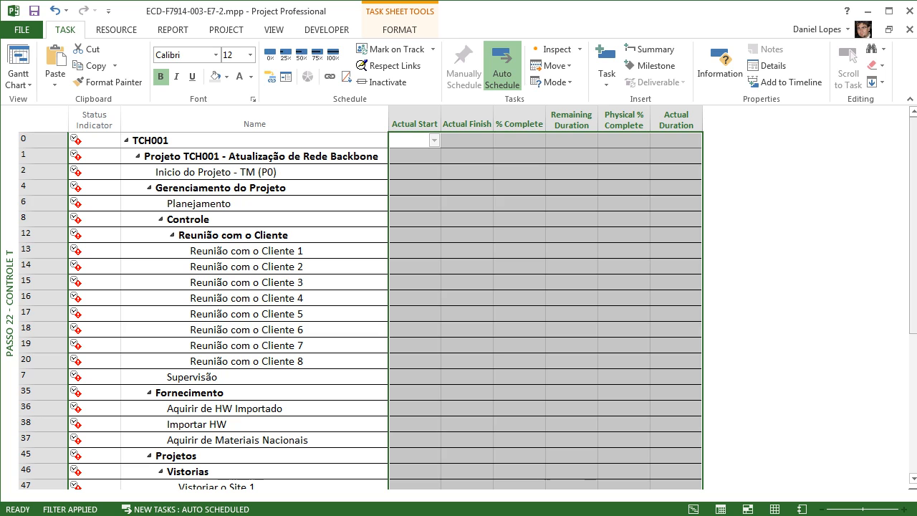
click(572, 236)
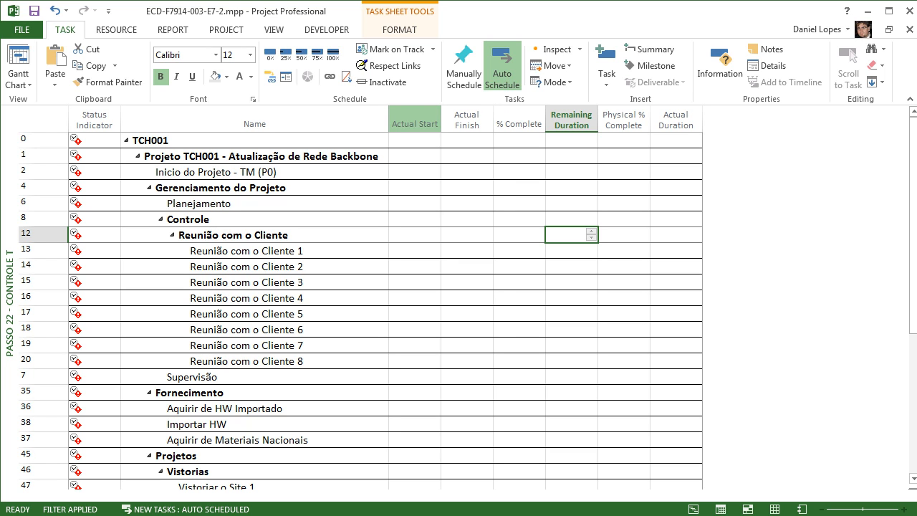
- Insert the Type column before Actual Start, fit its width to the contents and check the task types
right_click(390, 121)
click(438, 218)
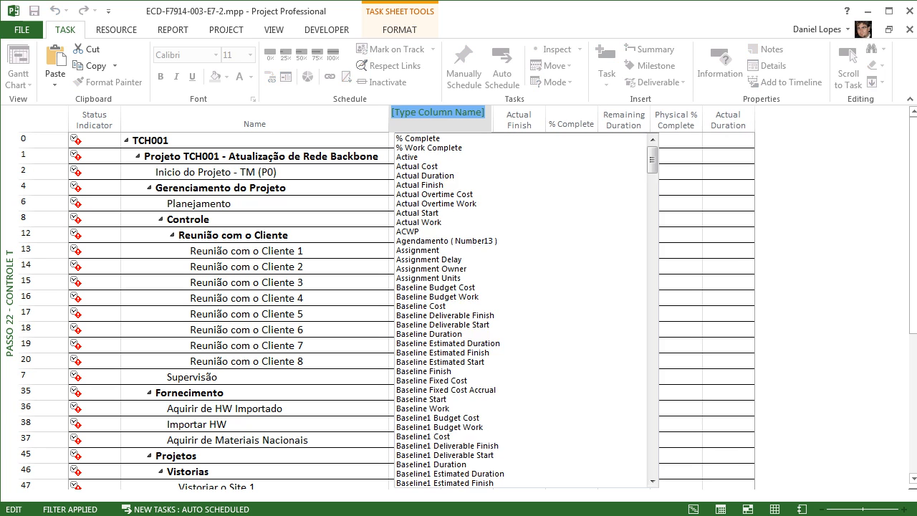
text(typ)
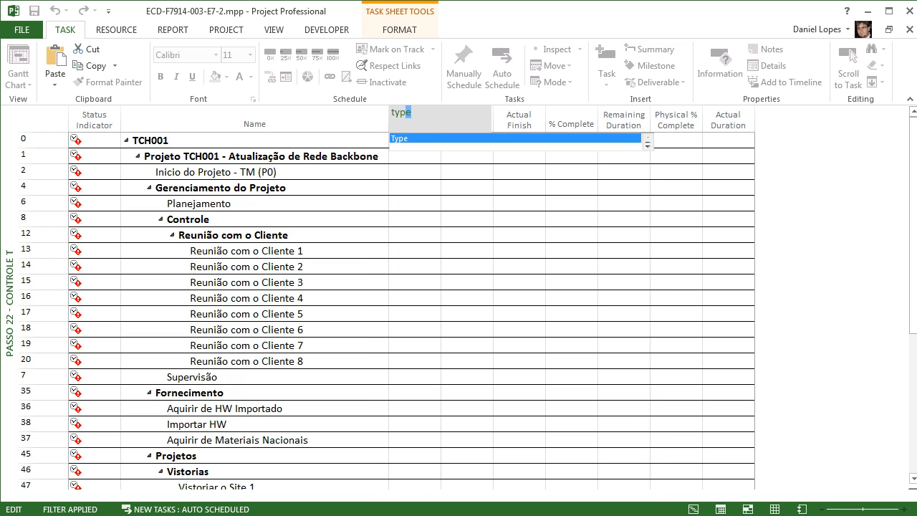
text(e)
key(Return)
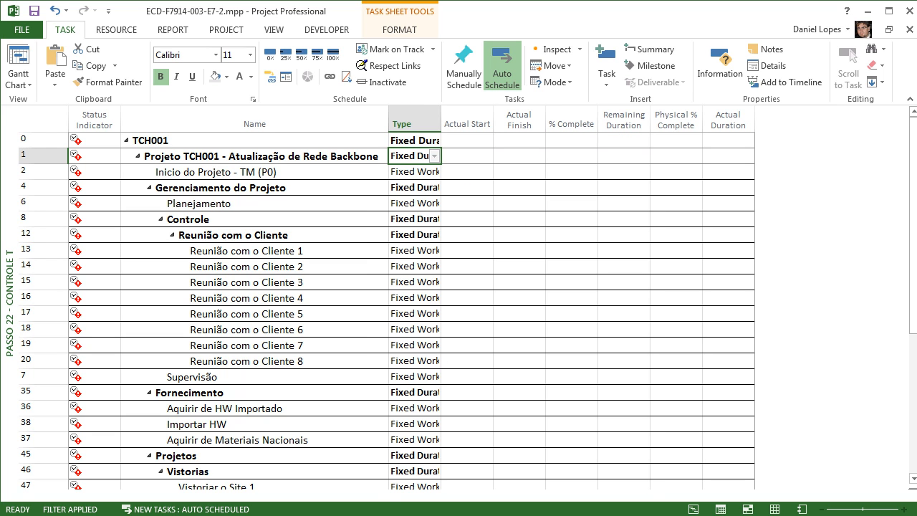
double_click(441, 123)
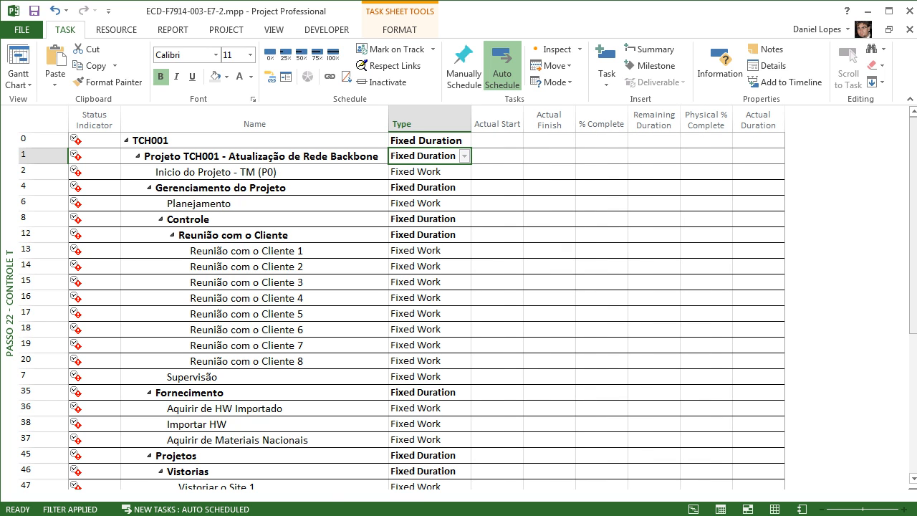
scroll(401, 298, down, 5)
scroll(401, 298, up, 5)
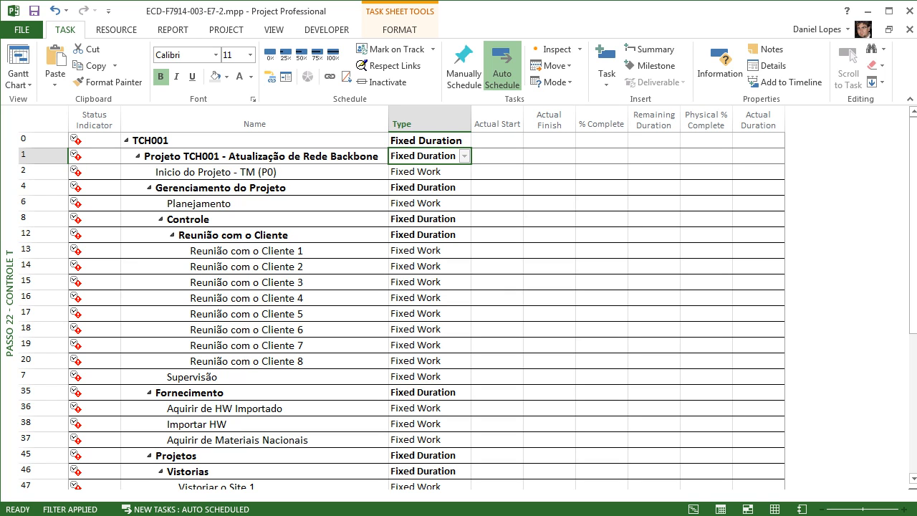
- Hide the Type column in the CONTROLE T table
click(427, 123)
right_click(426, 126)
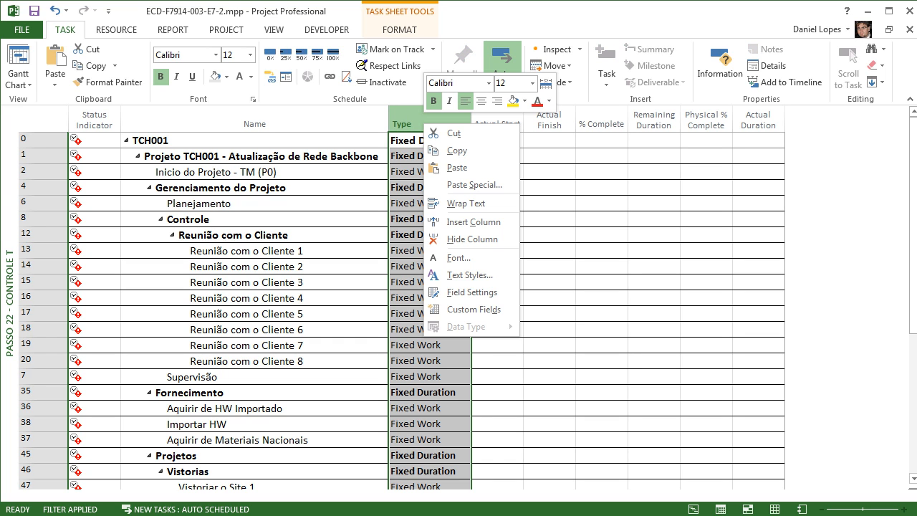
click(471, 239)
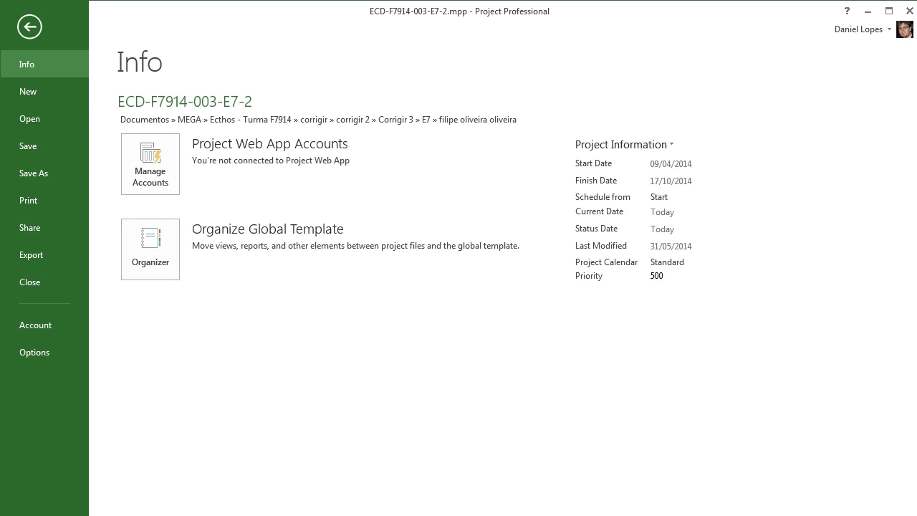
- Examine the scheduling and calculation settings in Project Options, including Updating Task status updates resource status, and leave them without changes
click(34, 350)
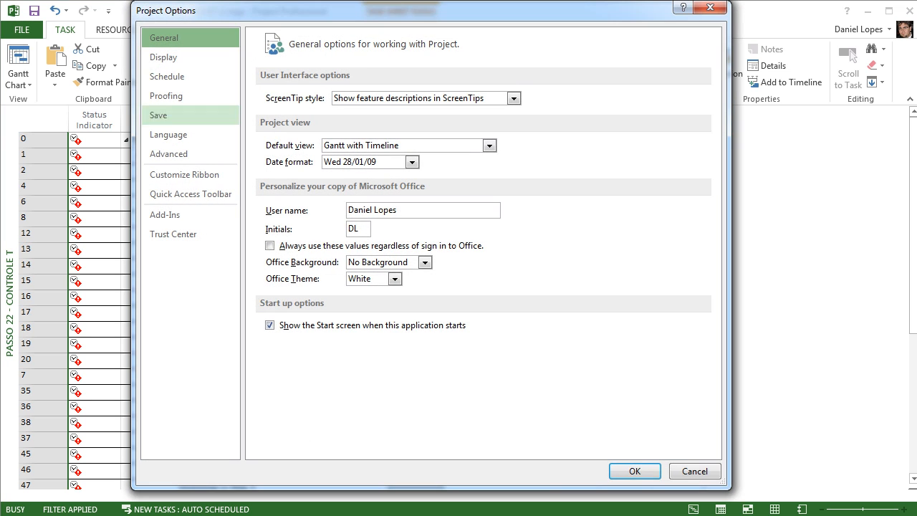
click(167, 76)
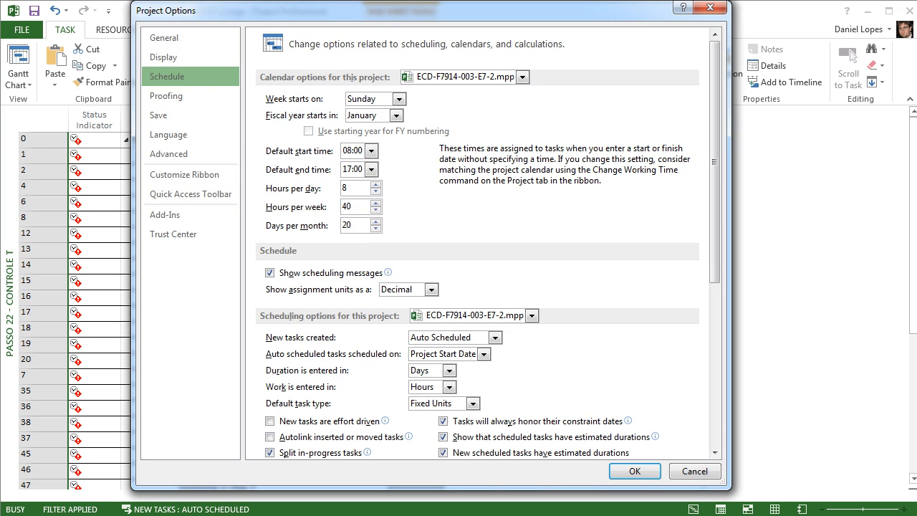
scroll(481, 244, down, 9)
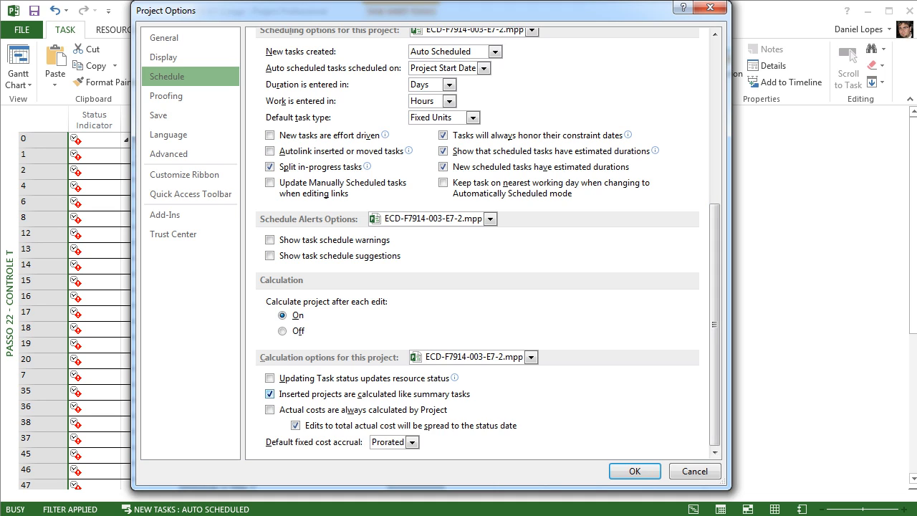
mouse_move(269, 377)
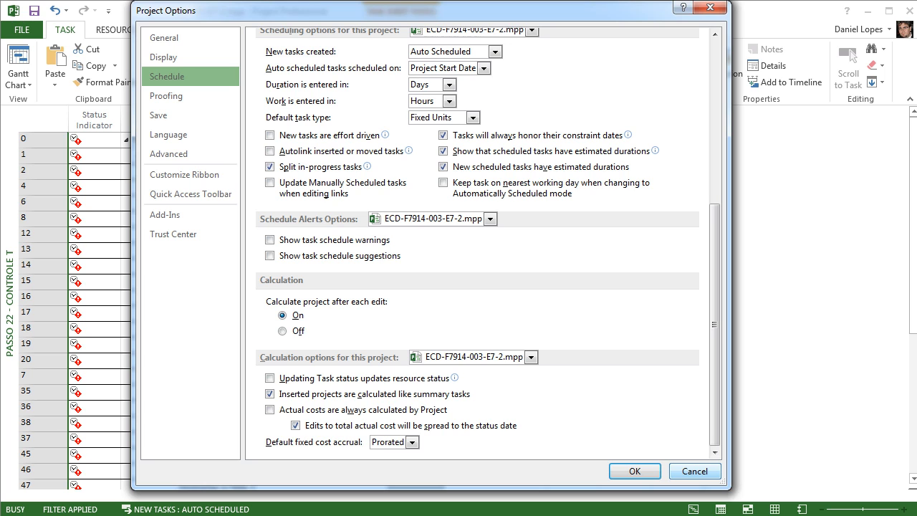
click(694, 471)
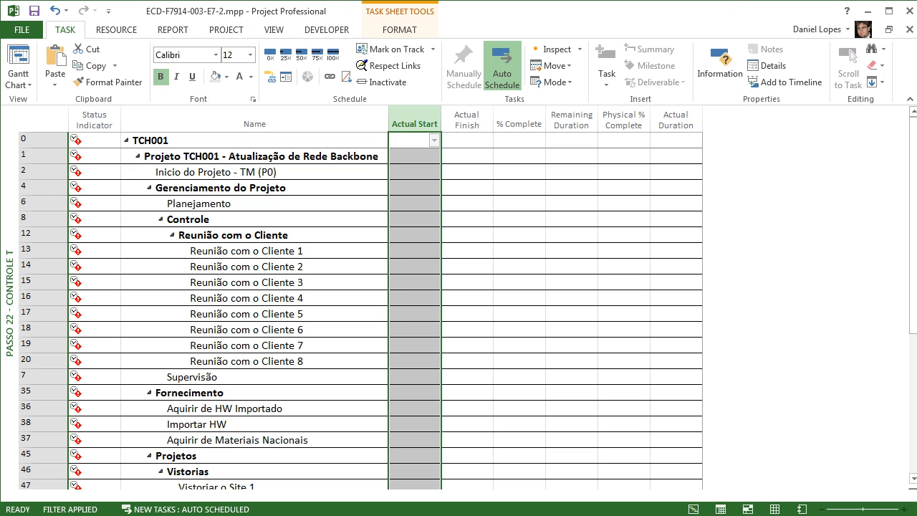
- Apply the PASSO 22 - CONTROLE TWC view, entering Mon 02/06/14 as the Meta
right_click(10, 238)
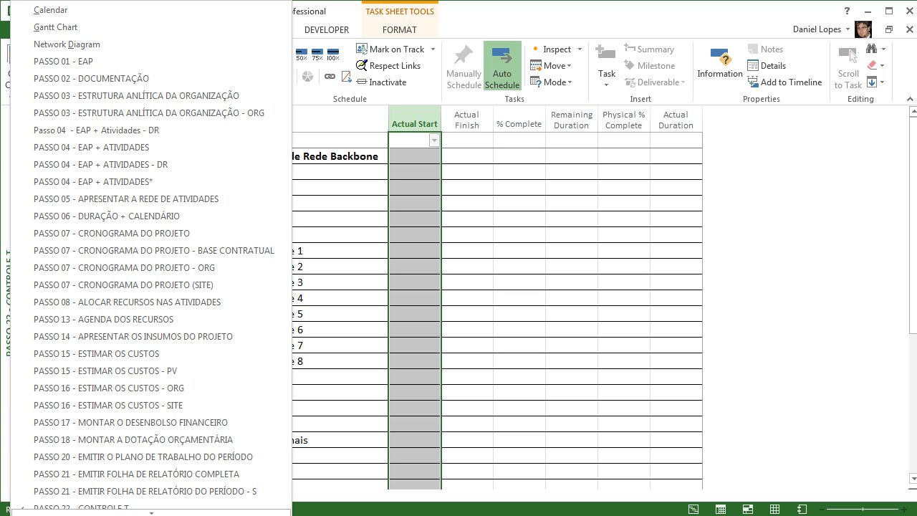
mouse_move(151, 512)
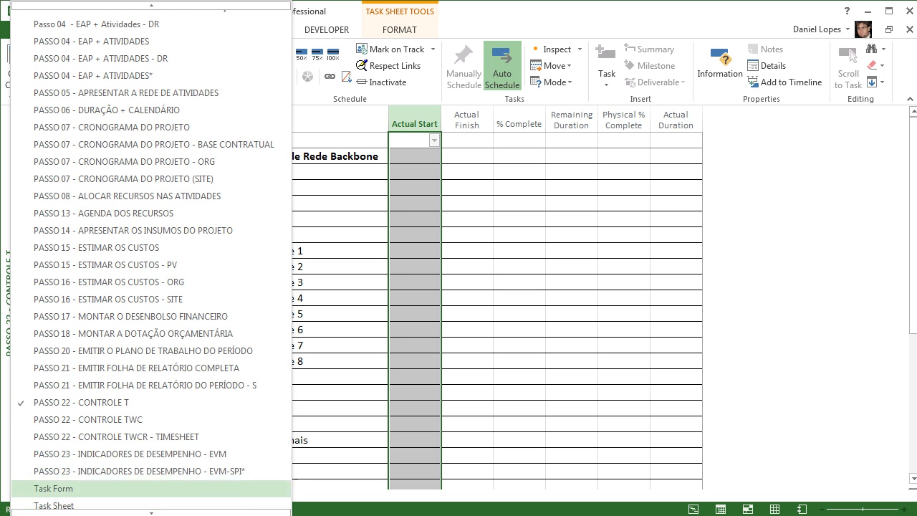
click(129, 420)
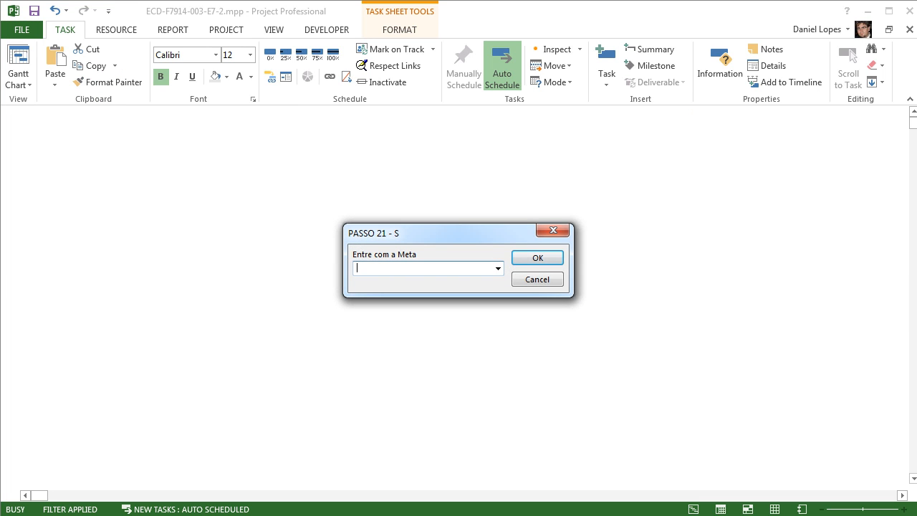
click(498, 269)
click(432, 312)
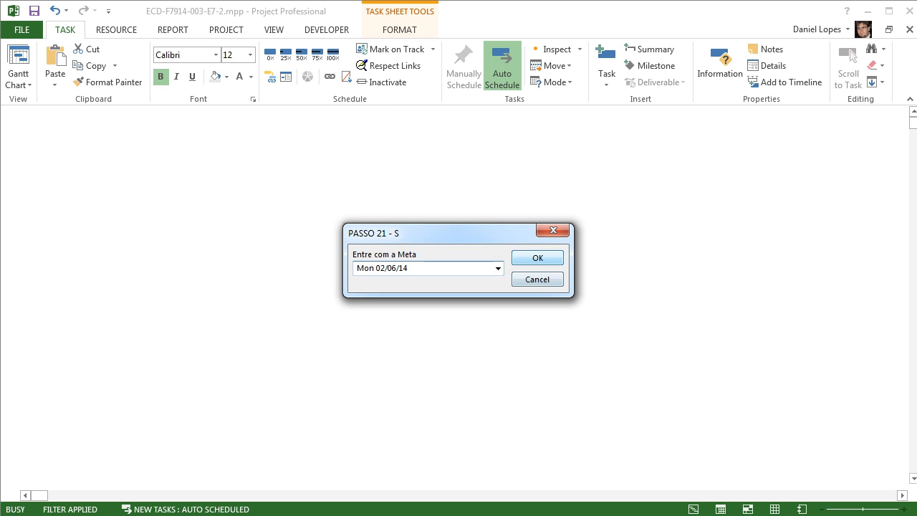
key(Return)
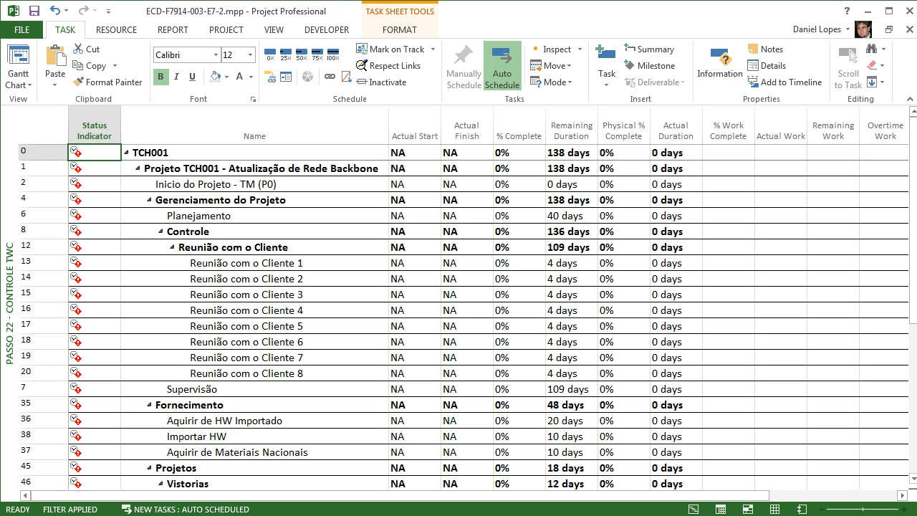
- Apply the white font colour to all task cells from Actual Start through Actual Overtime Cost in the CONTROLE TWC table
drag(400, 495, 464, 495)
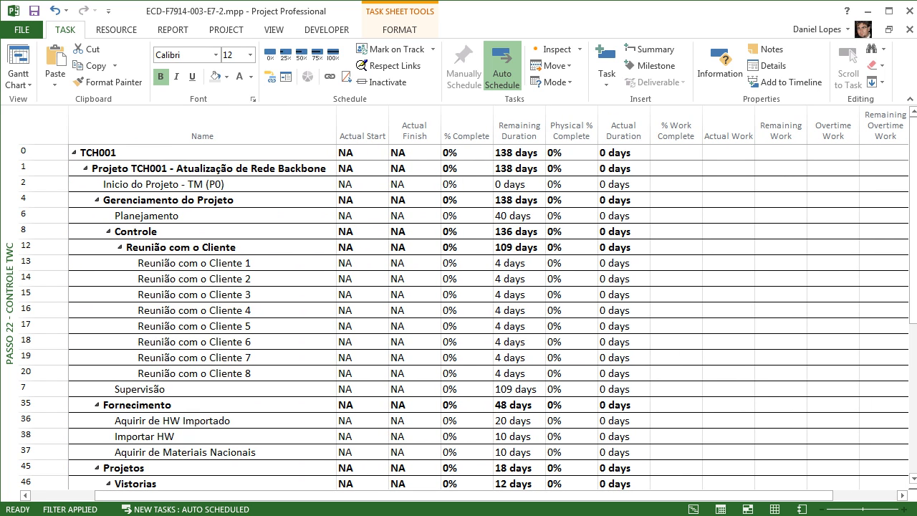
click(362, 153)
key(ctrl+shift+Right)
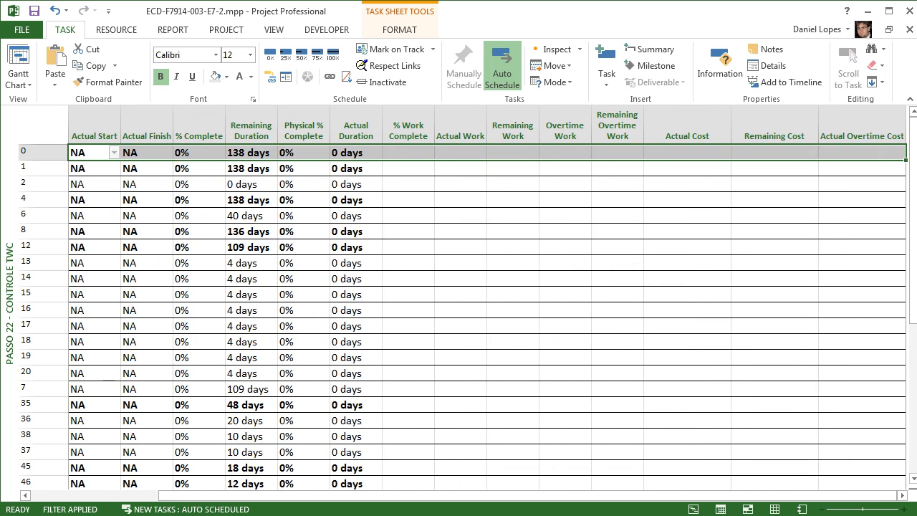
key(ctrl+shift+Down)
click(239, 76)
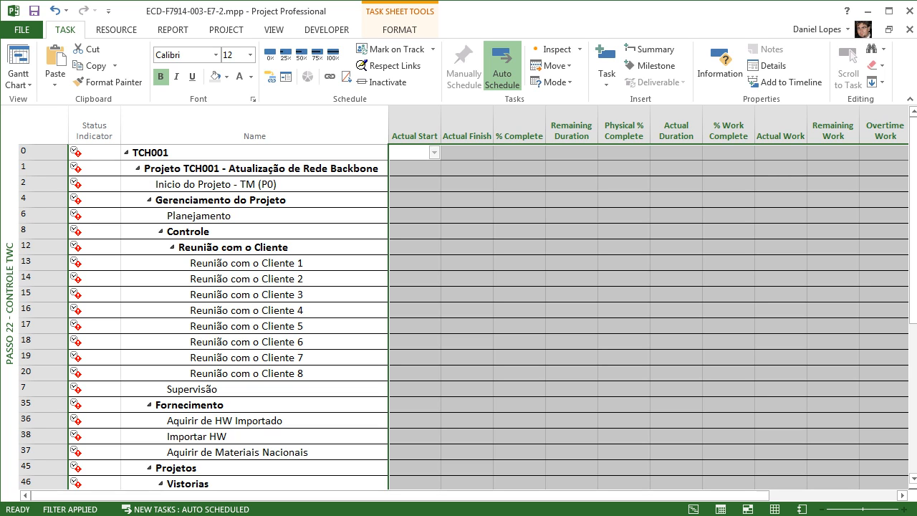
click(414, 215)
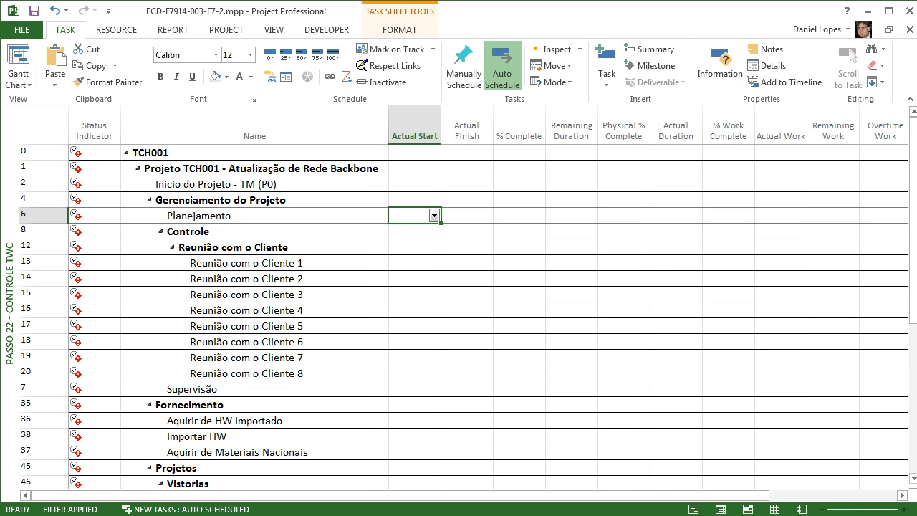
- Open the definition of the PASSO 22 - CONTROLE TWC table and examine its complete list of fields
click(274, 30)
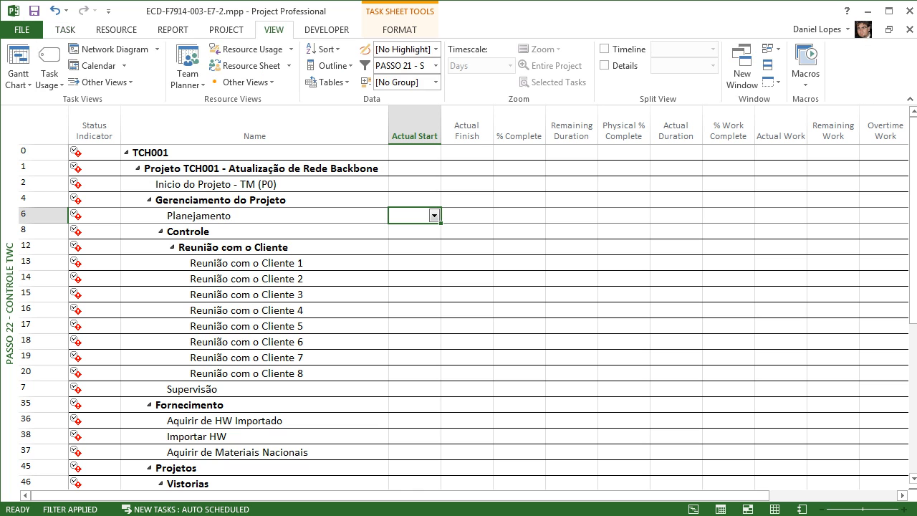
click(329, 82)
click(354, 480)
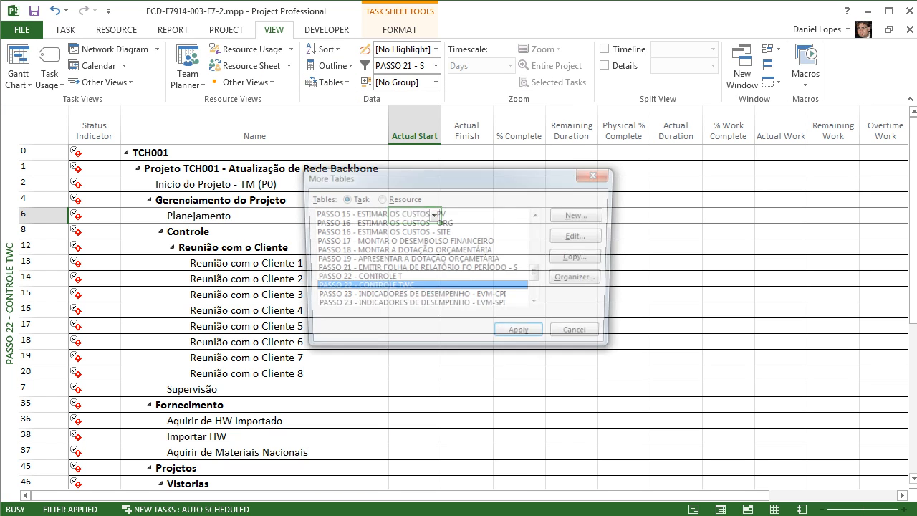
key(alt+e)
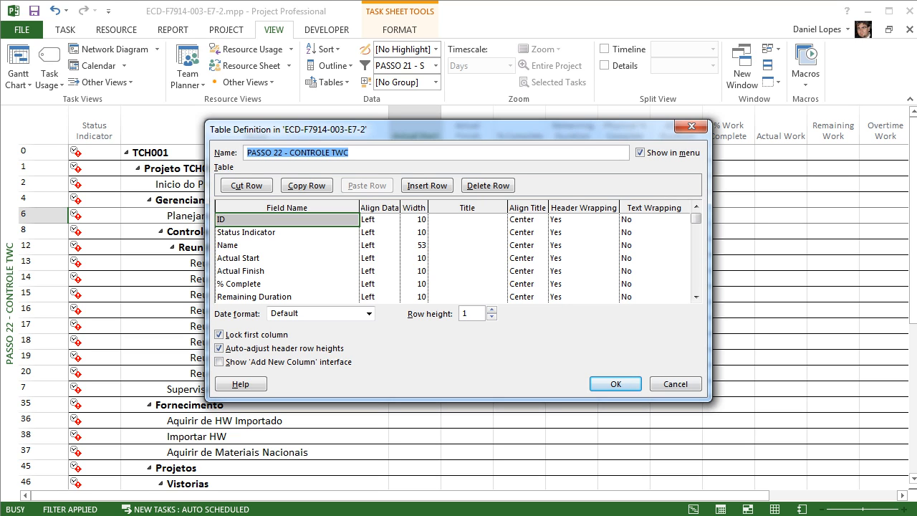
click(696, 297)
click(696, 296)
click(696, 296)
click(695, 297)
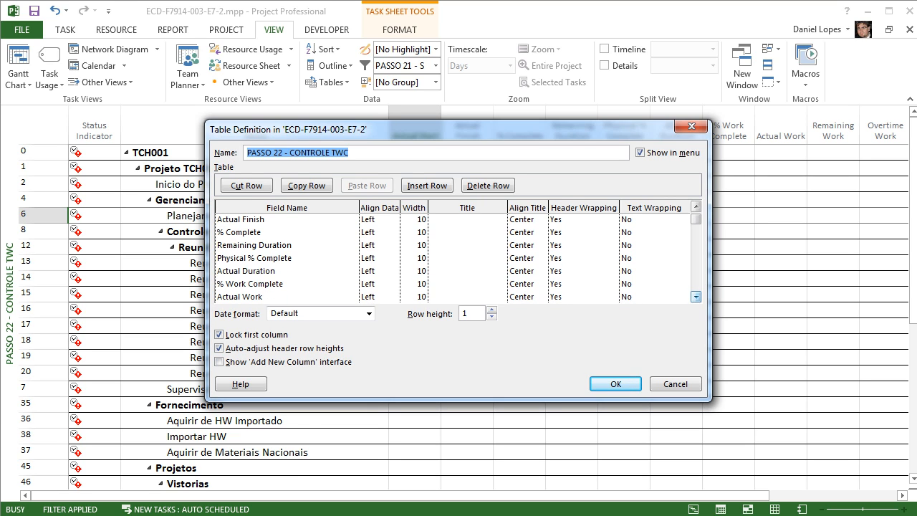
click(695, 296)
click(695, 296)
click(695, 296)
click(695, 296)
click(695, 296)
click(695, 296)
click(695, 296)
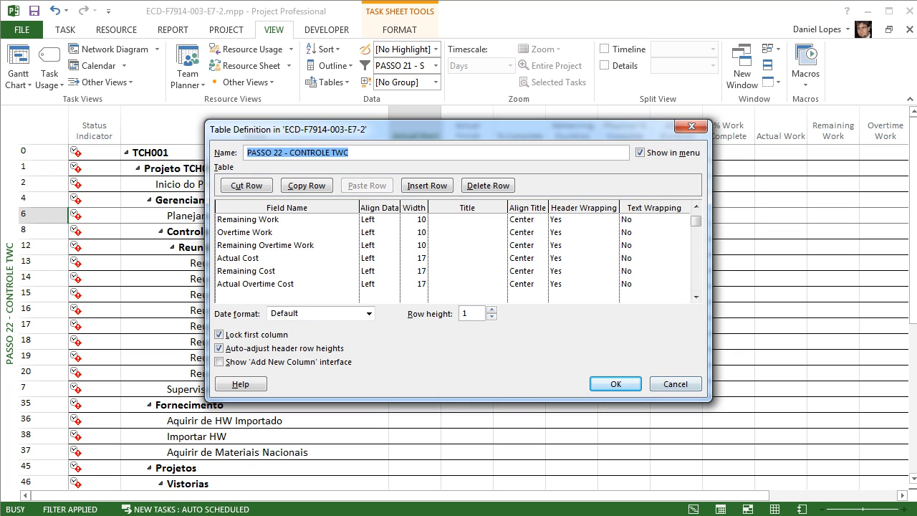
click(696, 206)
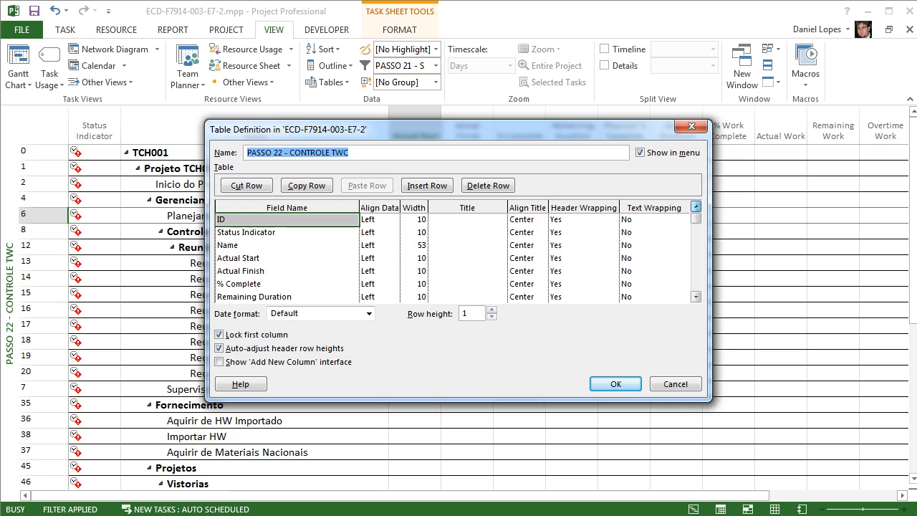
- Check the Title entries of the fields in the table definition, then close the table dialogs without changes
drag(467, 232, 468, 297)
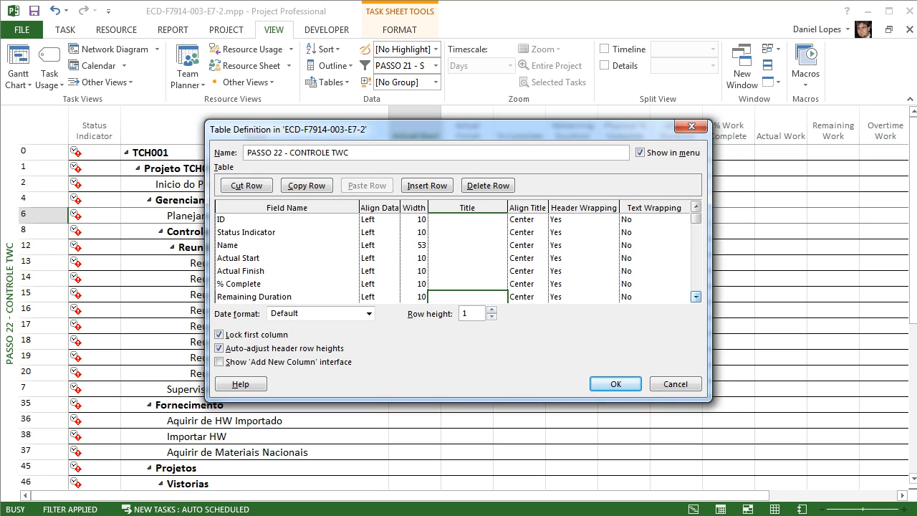
click(695, 296)
click(696, 296)
click(696, 296)
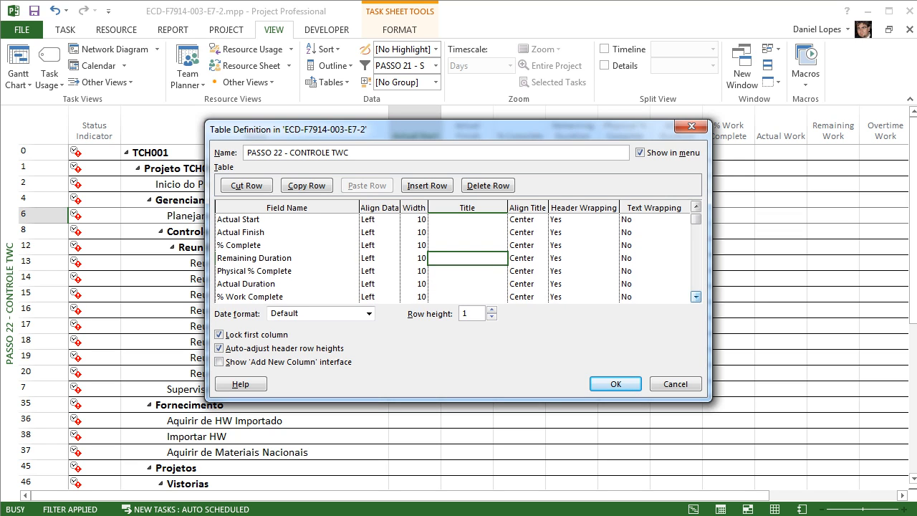
click(696, 296)
click(696, 296)
click(696, 296)
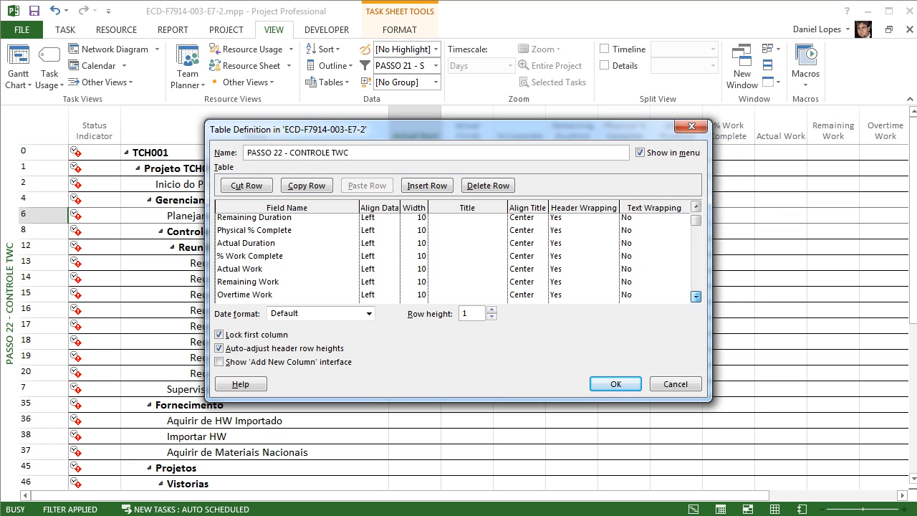
click(696, 296)
click(696, 296)
click(696, 296)
click(696, 296)
click(696, 296)
click(696, 296)
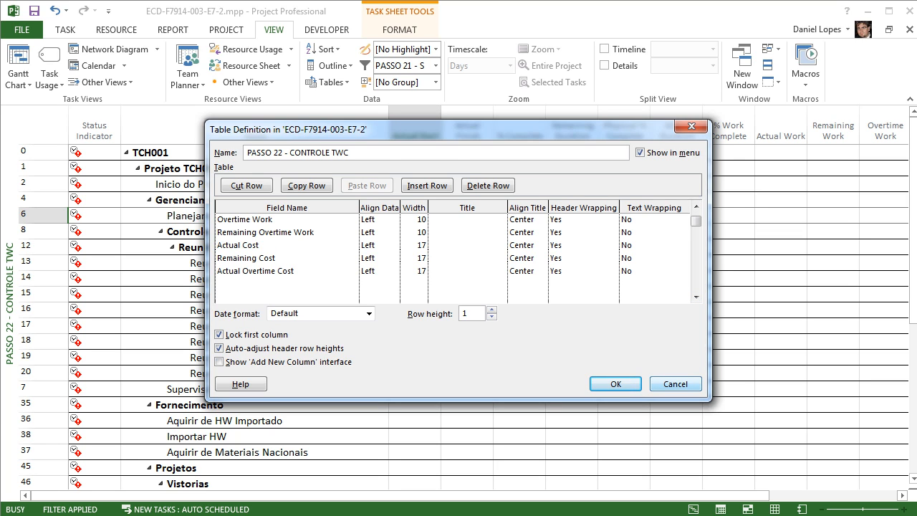
key(Return)
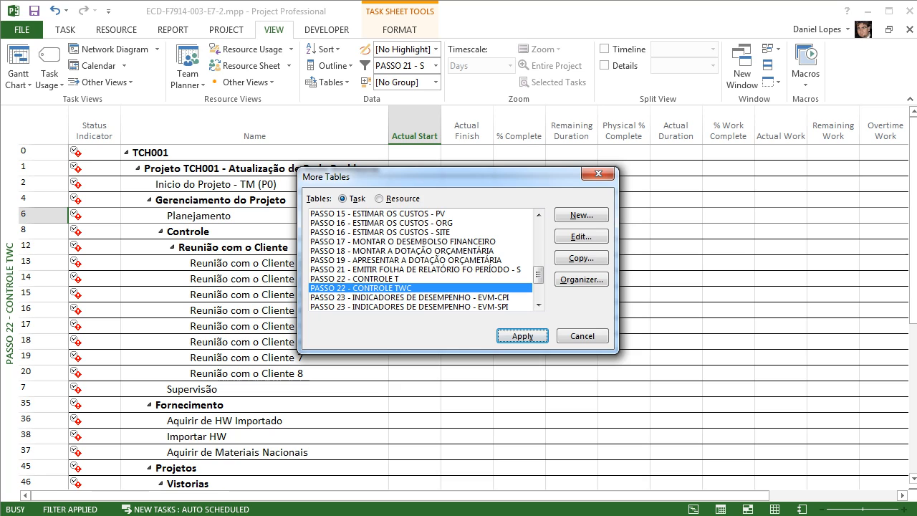
click(581, 335)
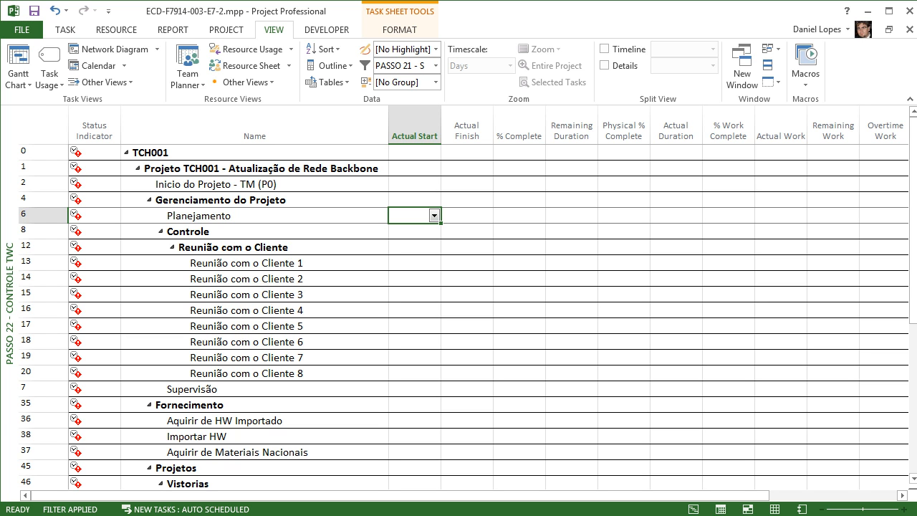
- Apply the PASSO 22 - CONTROLE TWCR - TIMESHEET view, picking a date as the Meta, and look over its columns
right_click(8, 303)
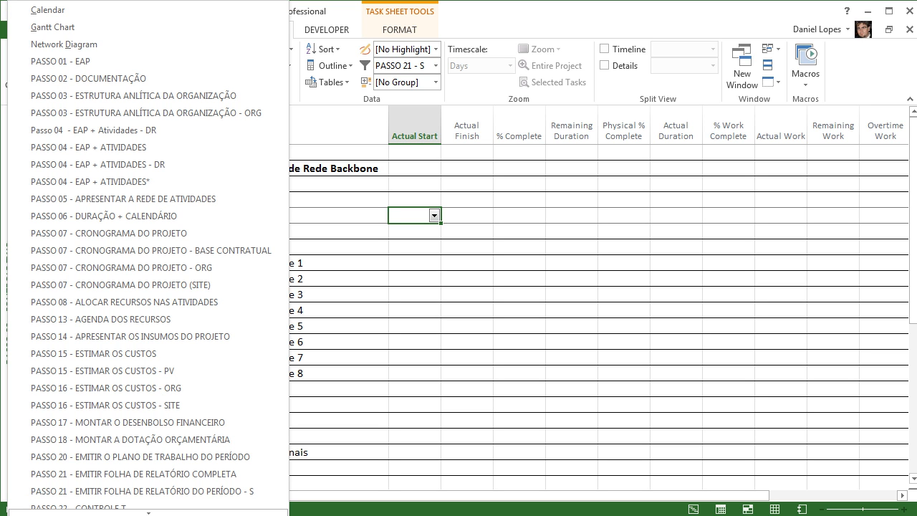
scroll(144, 414, down, 1)
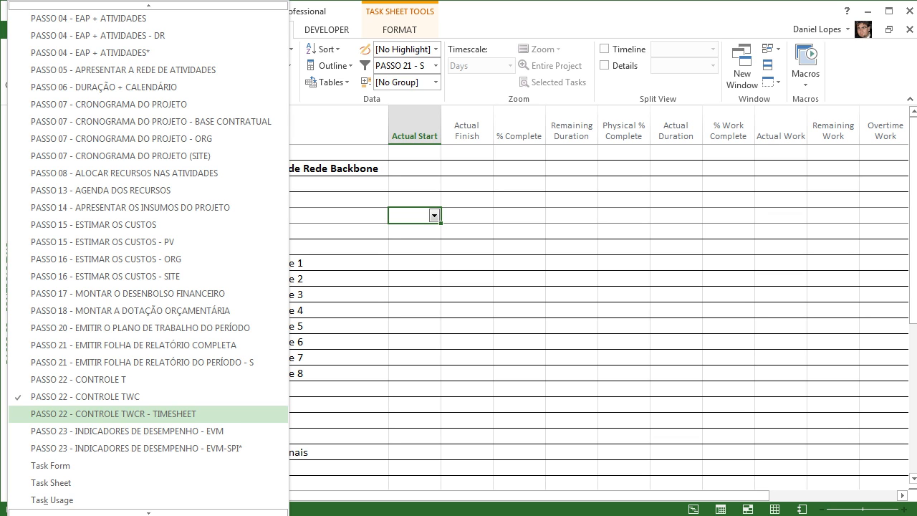
click(144, 414)
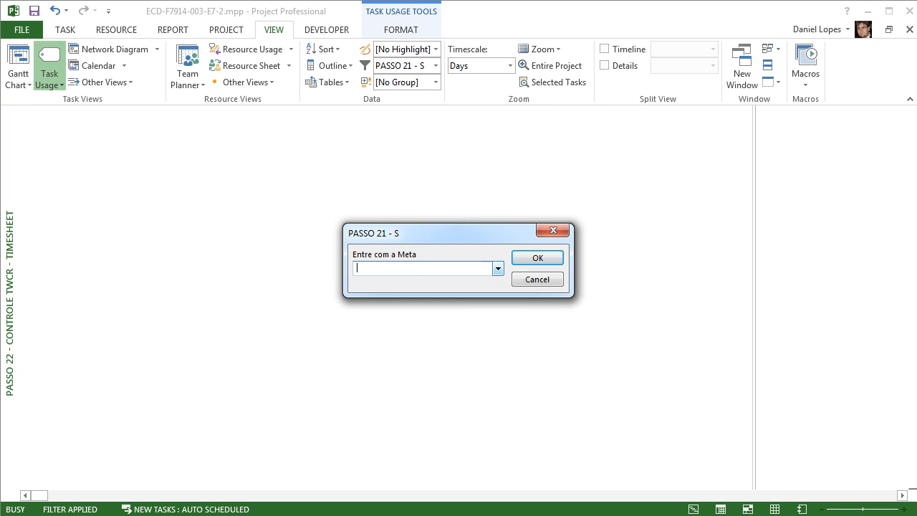
click(497, 268)
click(453, 385)
click(537, 257)
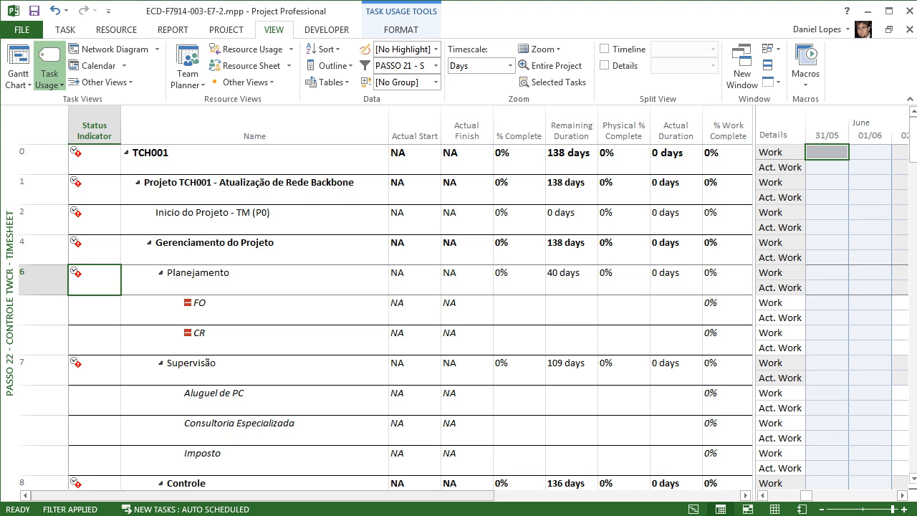
drag(262, 495, 410, 495)
scroll(408, 301, left, 3)
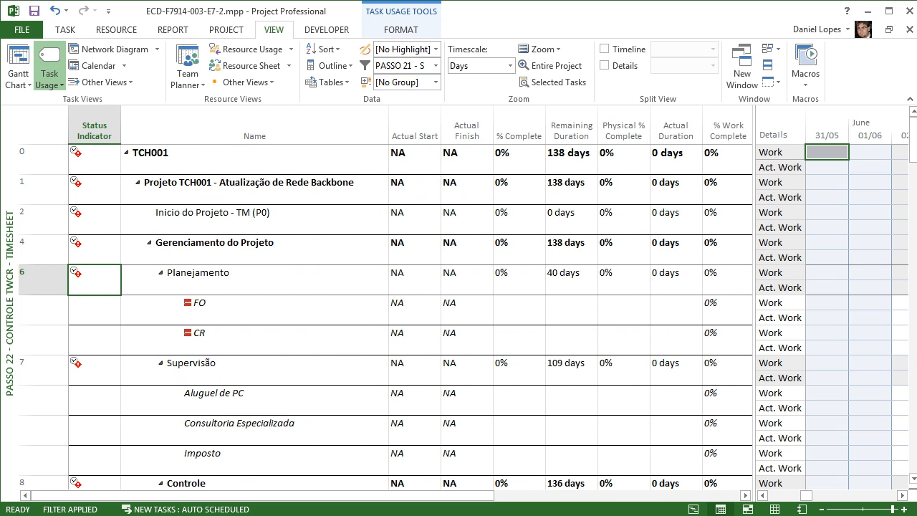
click(412, 160)
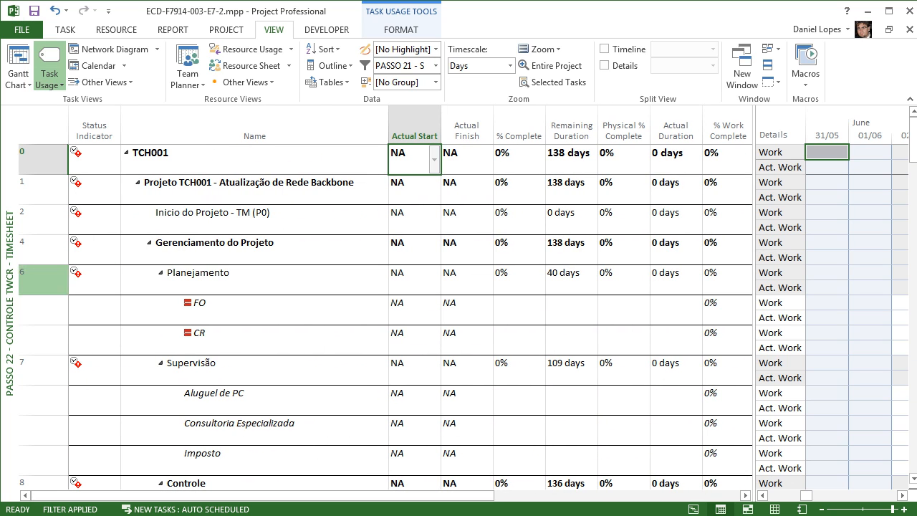
- Compare the CONTROLE T, CONTROLE TWC and CONTROLE TWCR - TIMESHEET entries in the view list without switching views
right_click(6, 295)
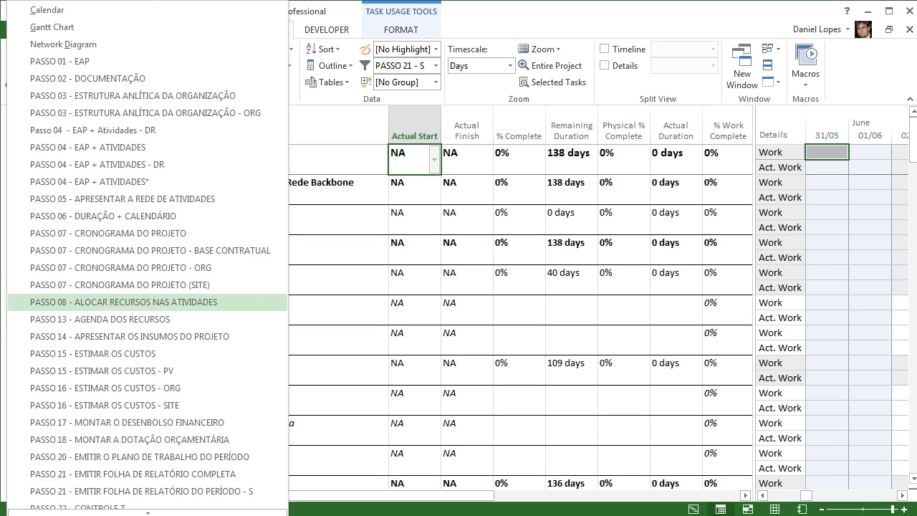
mouse_move(86, 513)
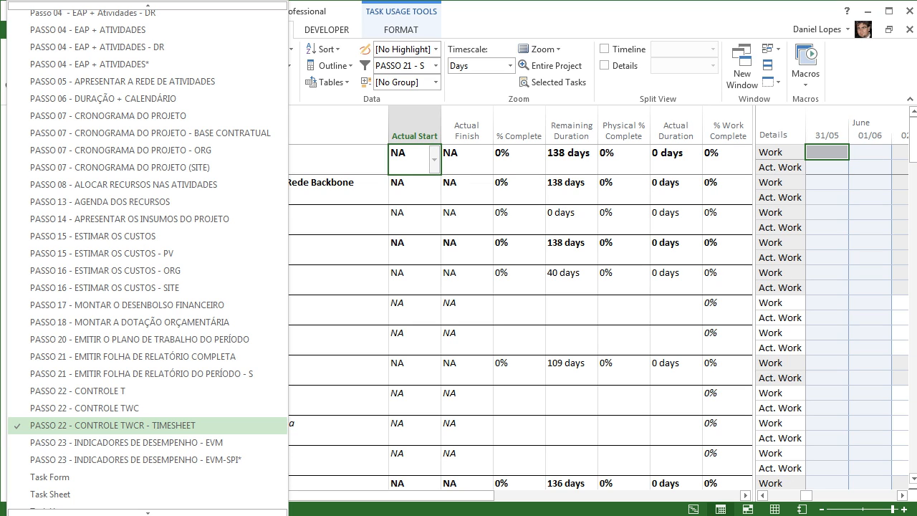
key(Up)
key(Up)
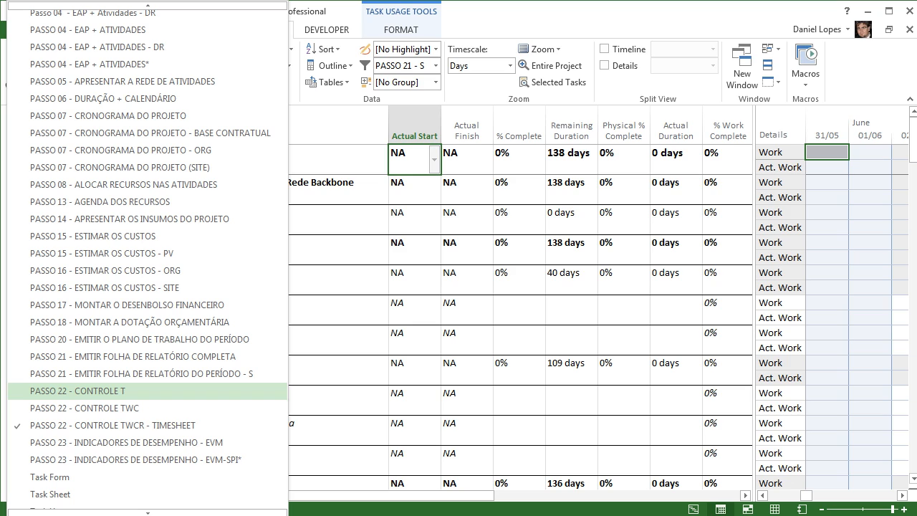
key(Down)
key(Down)
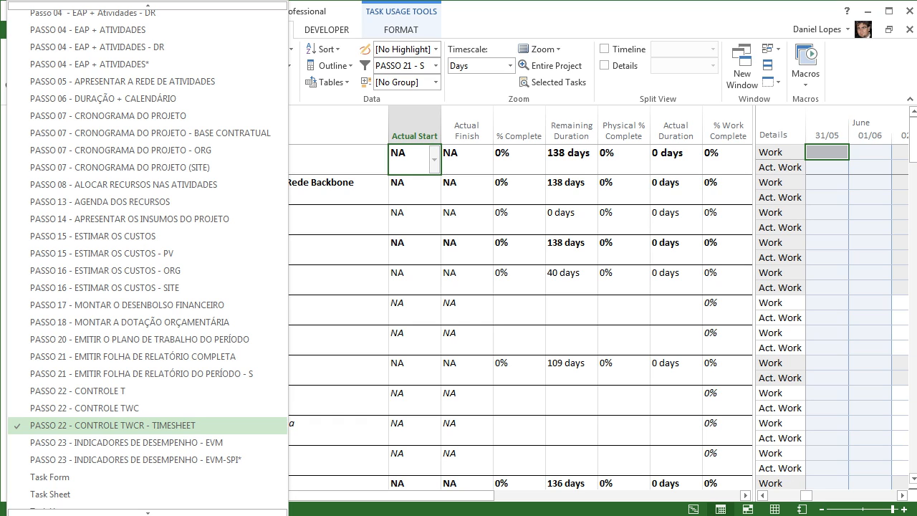
key(Up)
key(Up)
key(Down)
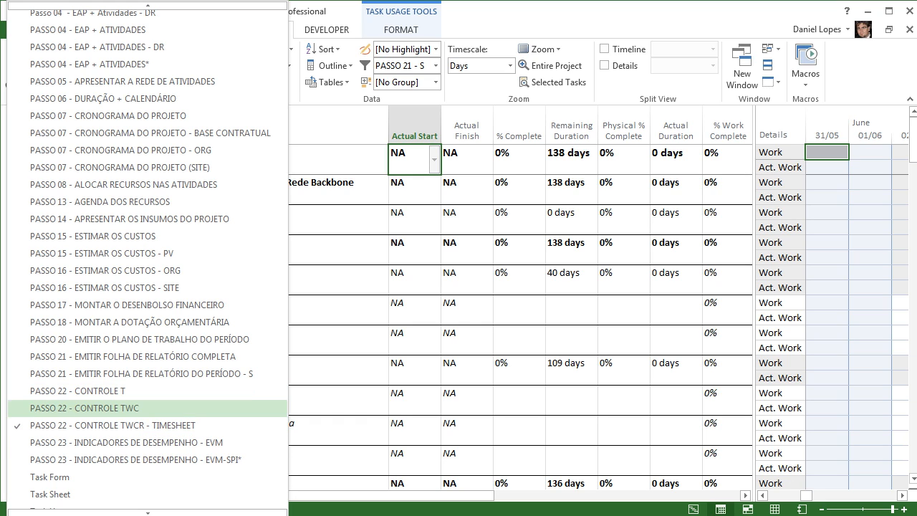
key(Down)
key(Up)
key(Up)
key(Down)
key(Down)
key(Up)
key(Up)
key(Down)
key(Down)
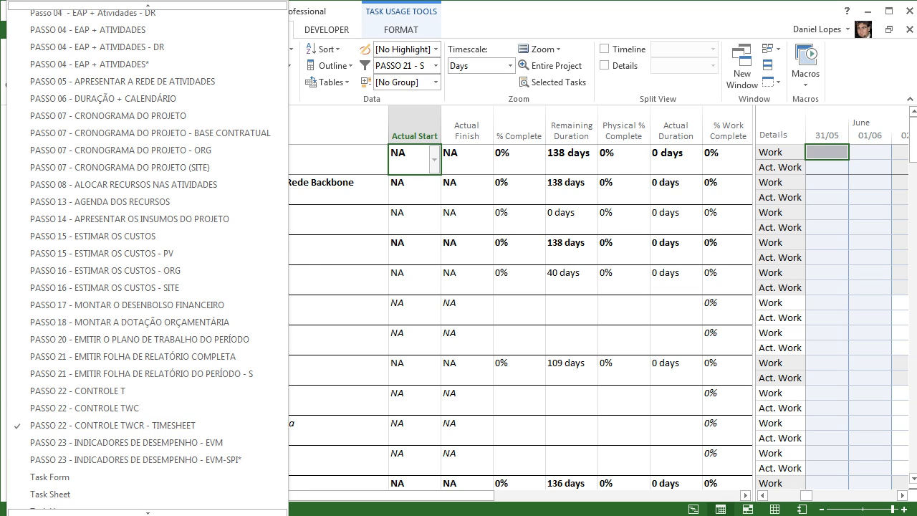
key(Escape)
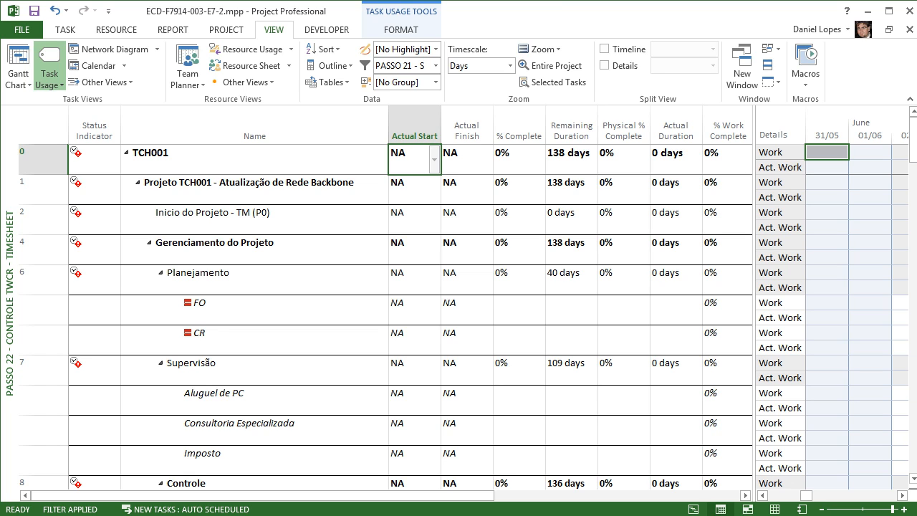
- Apply the white font colour to the Actual Start through % Work Complete cells, from TCH001 down to Planejamento's CR assignment
click(566, 217)
drag(411, 159, 676, 340)
key(shift+Right)
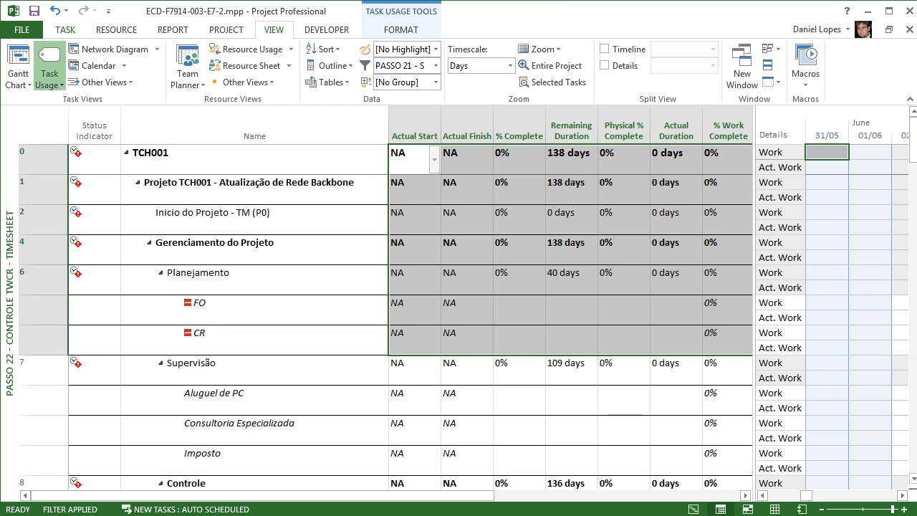
click(65, 29)
click(239, 77)
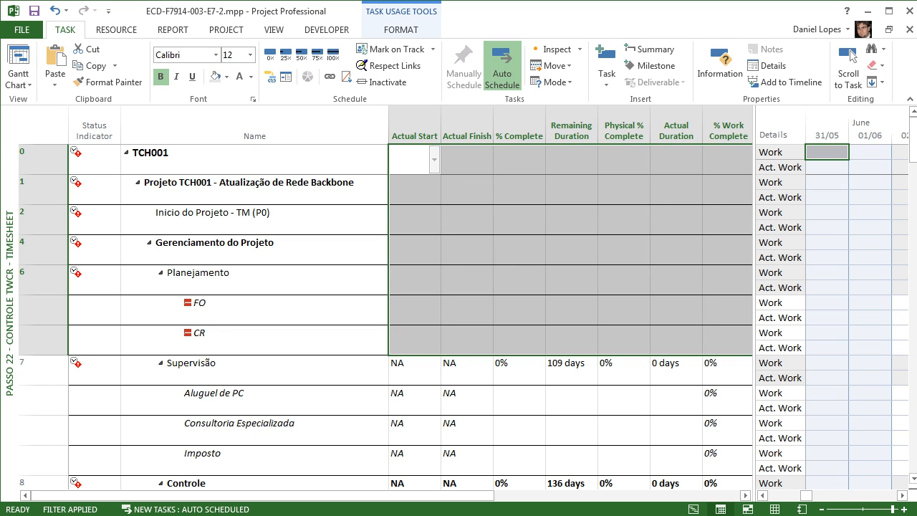
click(538, 274)
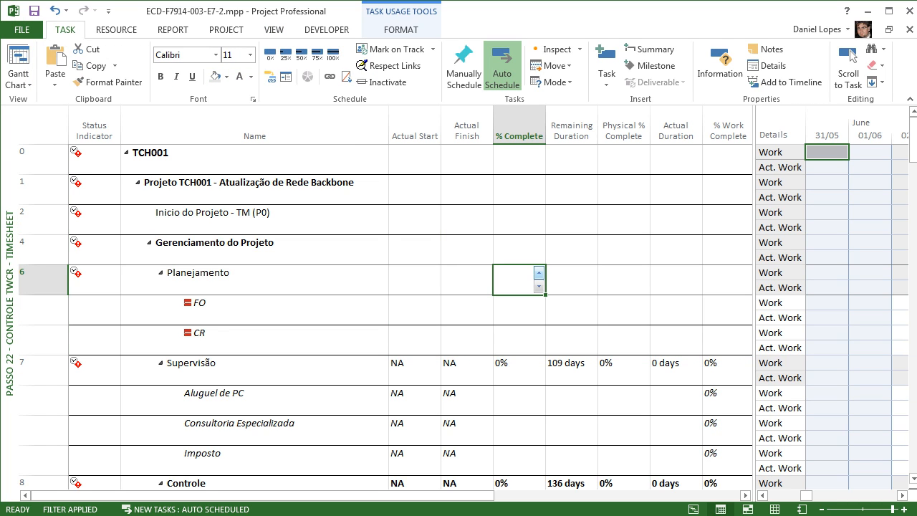
- Open the Timescale settings of the usage grid at the middle tier formatting
drag(322, 495, 533, 495)
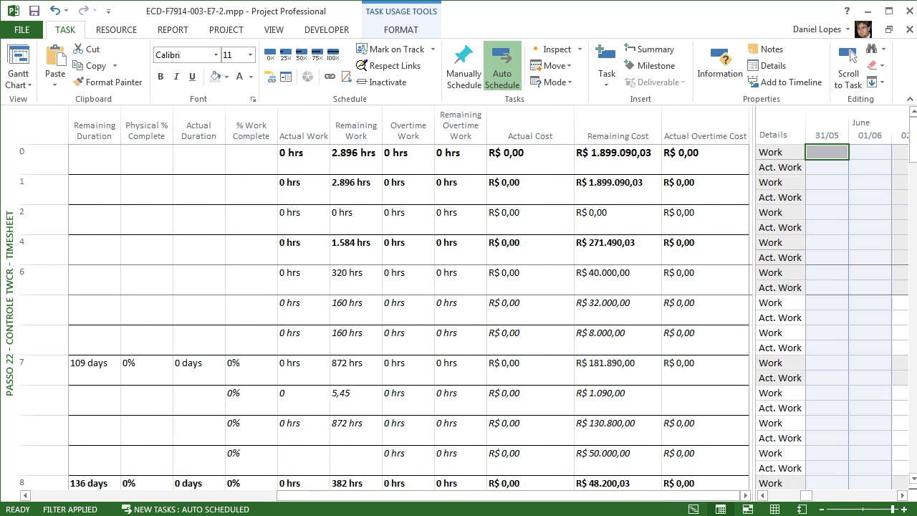
right_click(833, 136)
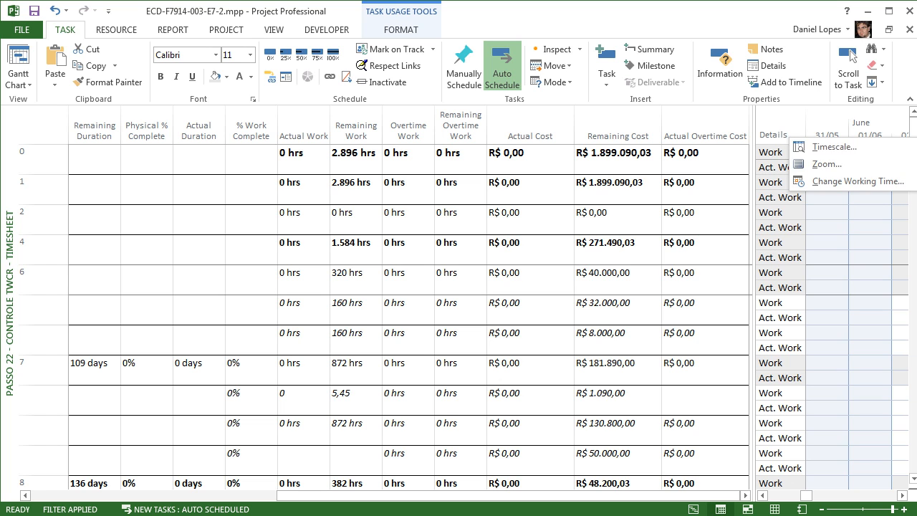
click(834, 147)
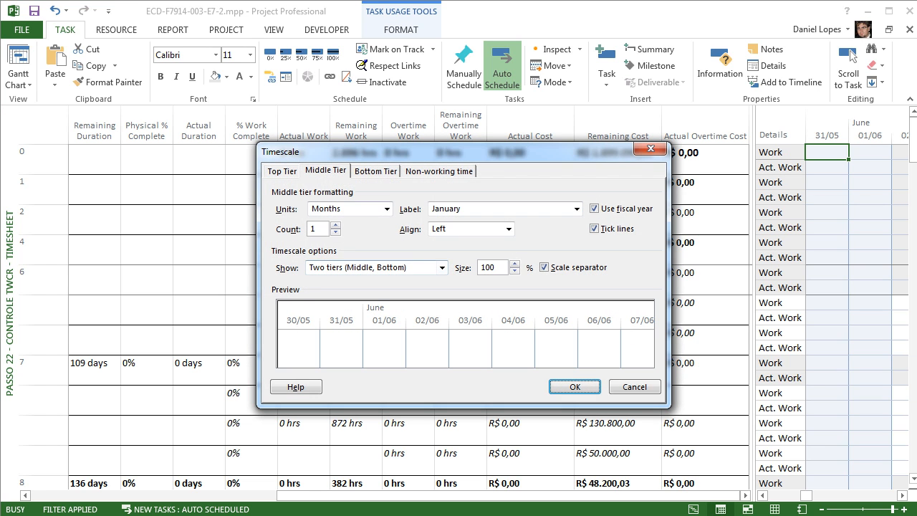
click(375, 170)
key(ctrl+shift+Tab)
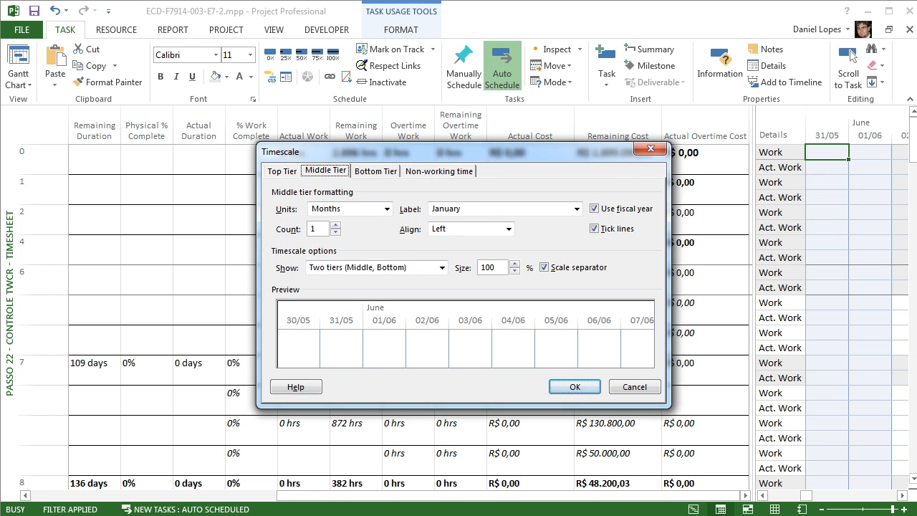
- Try Weeks as the middle tier units of the timescale, then restore Months
key(alt+Down)
key(Down)
key(Down)
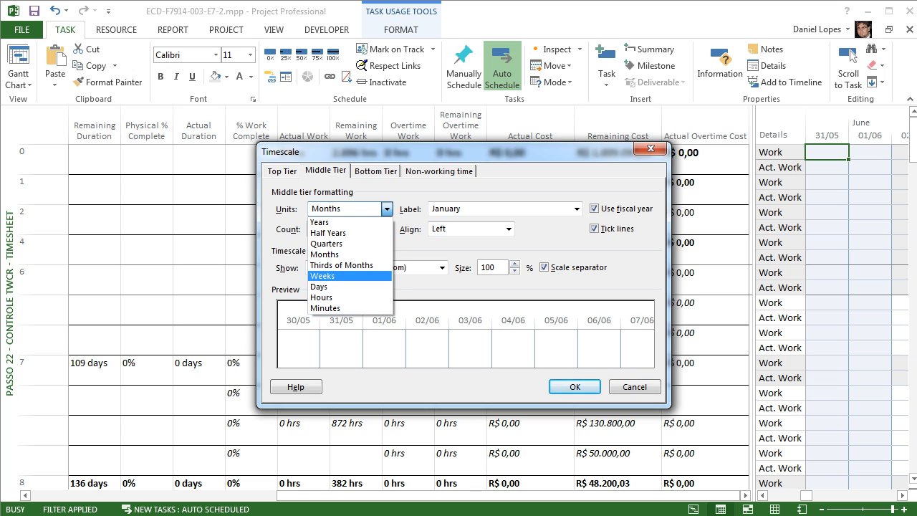
key(Return)
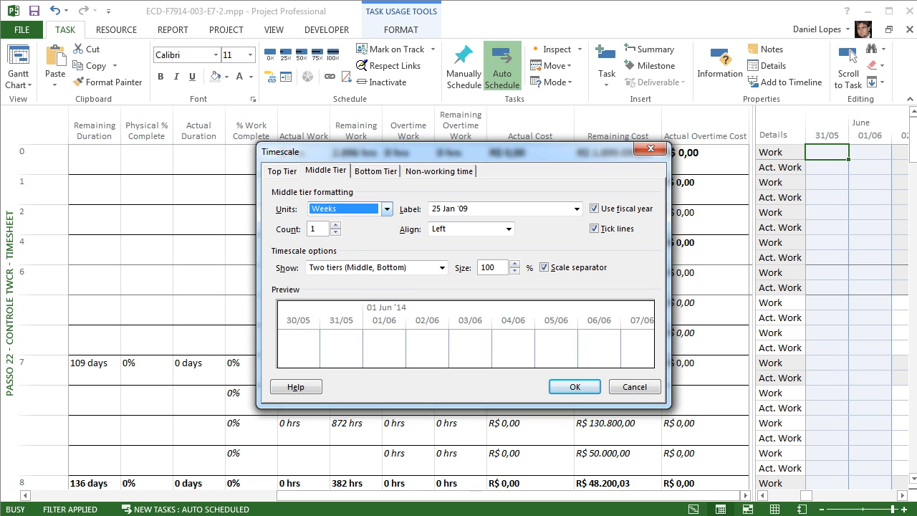
key(alt+Down)
key(Up)
key(Up)
key(Down)
key(Down)
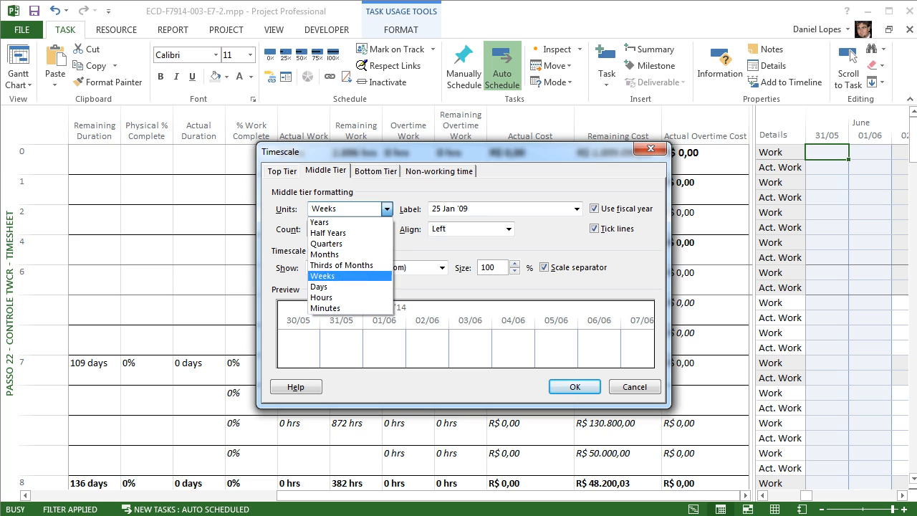
key(Up)
key(Up)
key(Return)
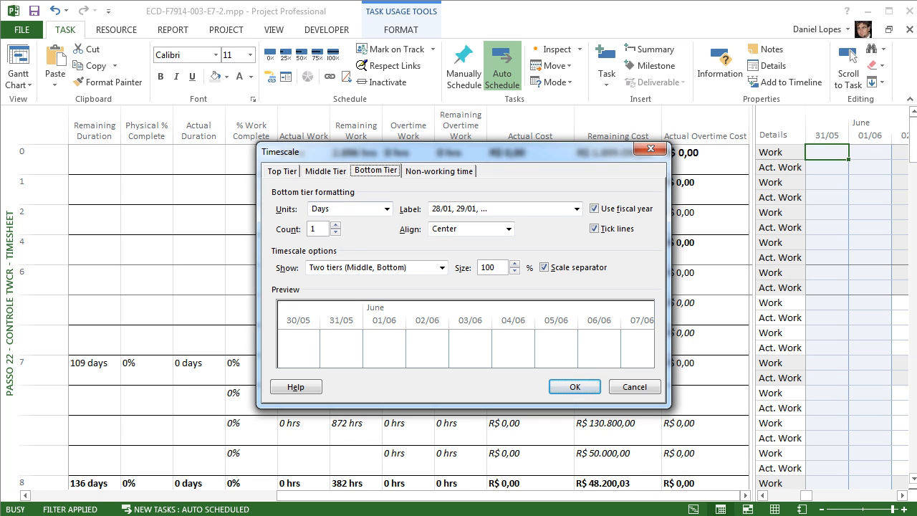
- Set the timescale's bottom tier units to Weeks and apply it to the usage grid
key(ctrl+shift+Tab)
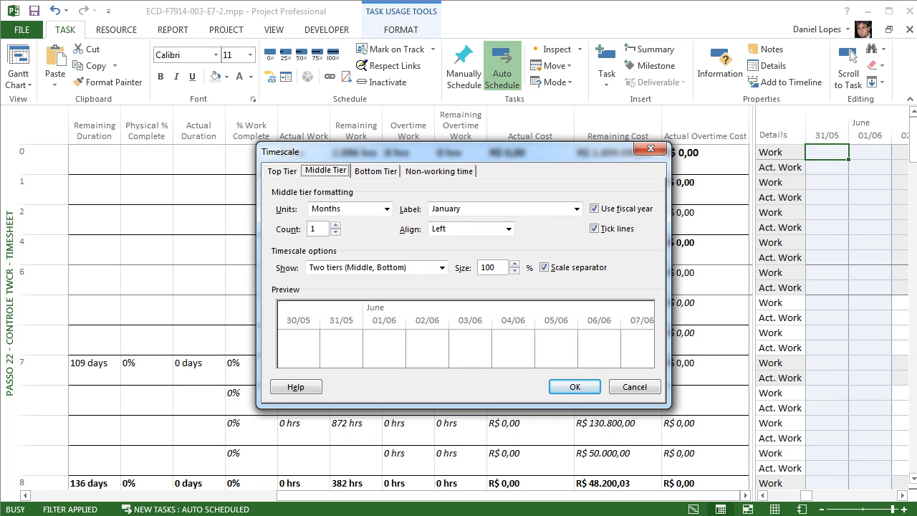
key(ctrl+Tab)
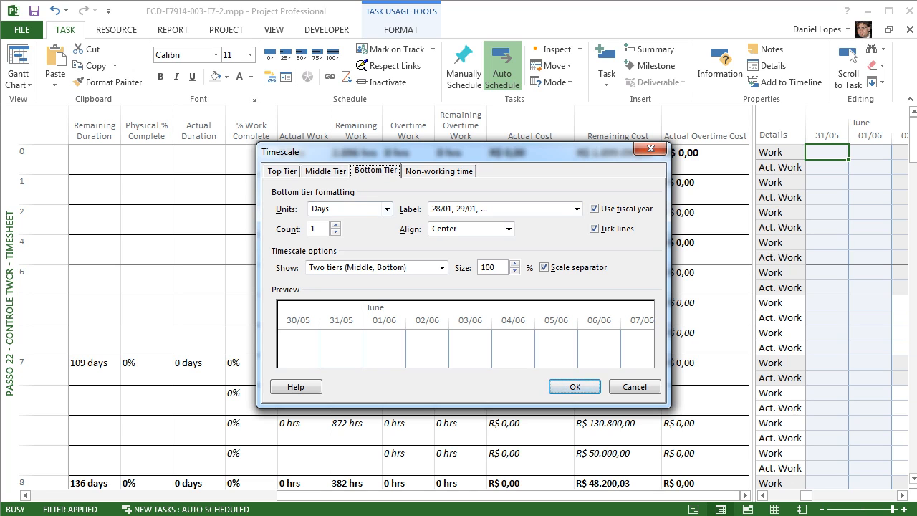
key(alt+Down)
key(Up)
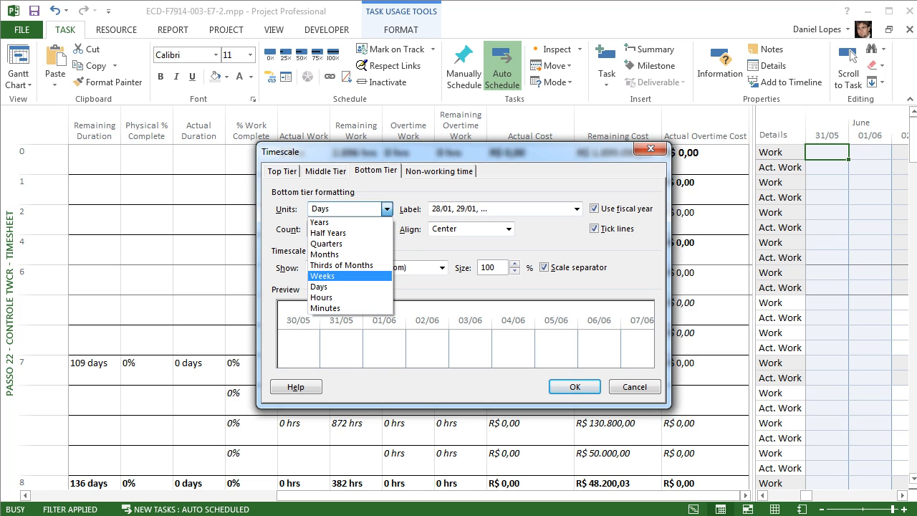
key(Return)
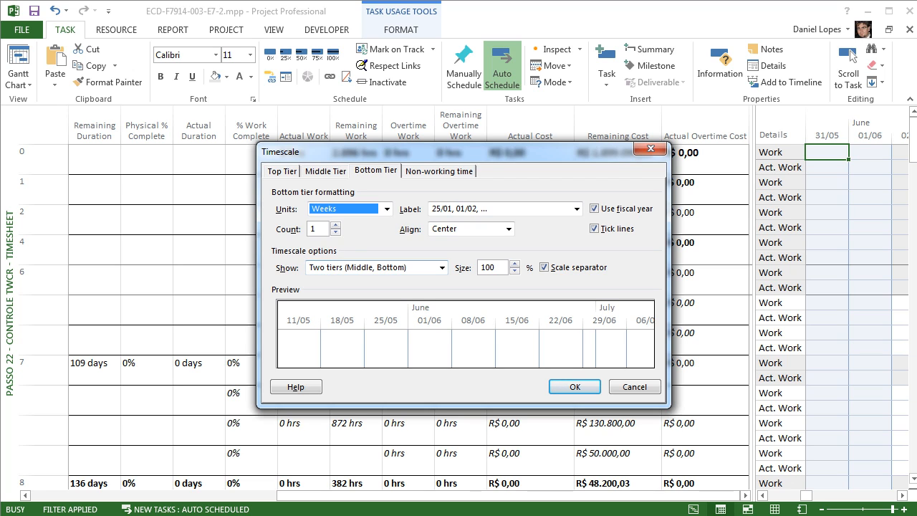
click(387, 209)
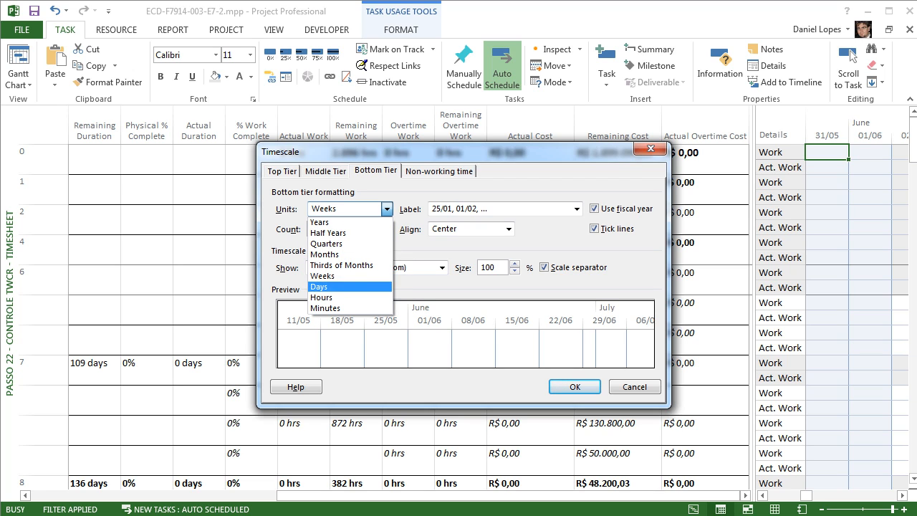
key(Up)
key(Return)
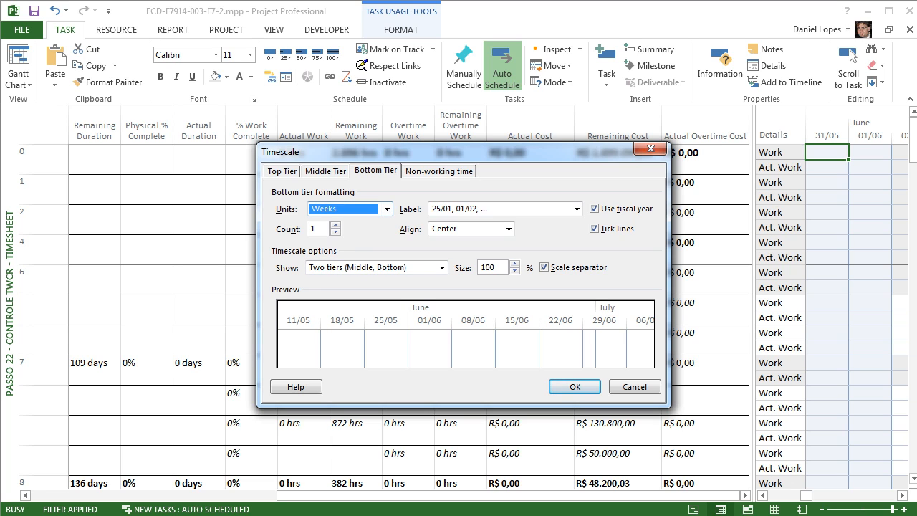
key(Return)
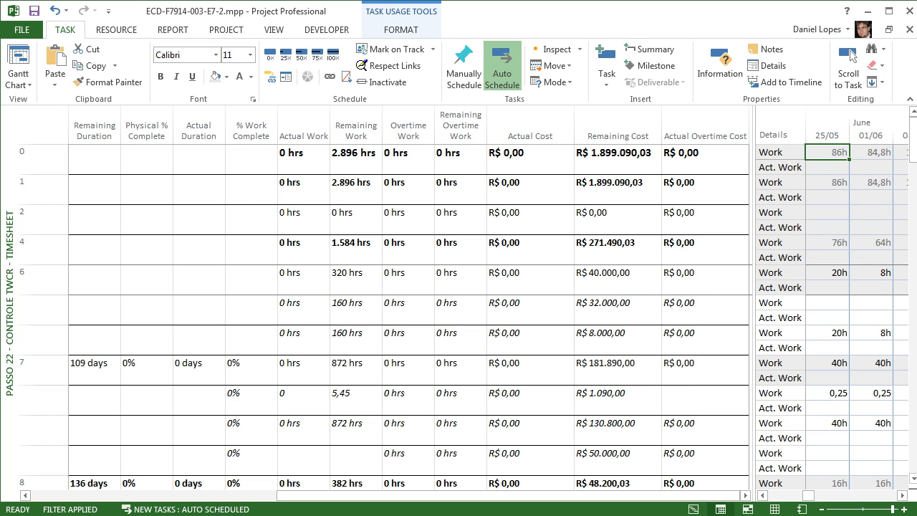
click(903, 496)
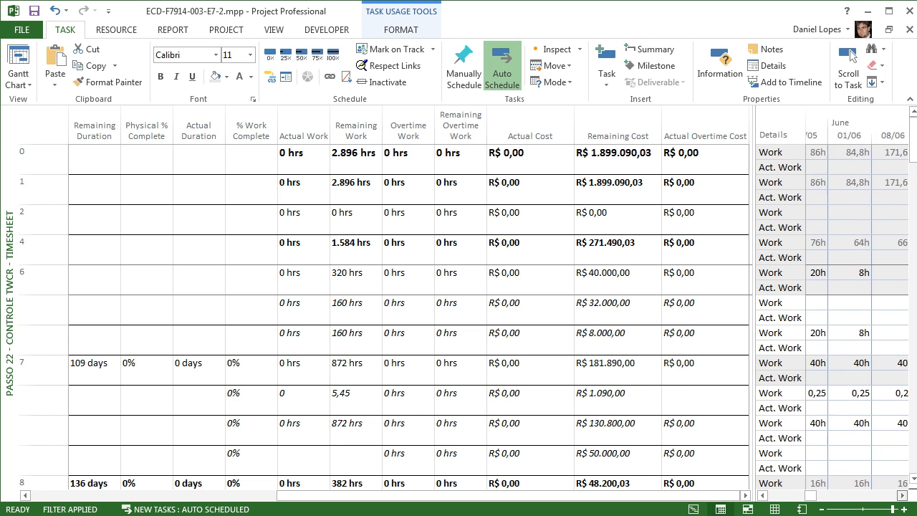
click(849, 57)
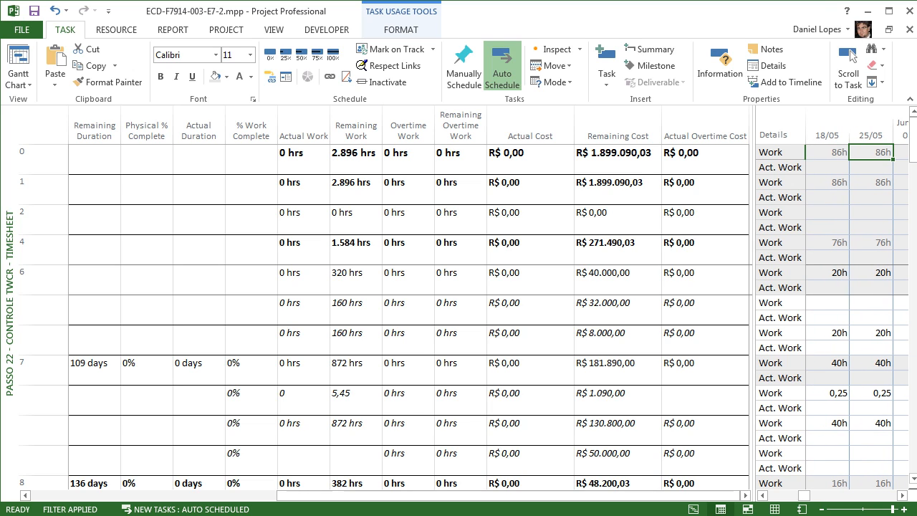
- Apply the PASSO 23 - INDICADORES DE DESEMPENHO - EVM view
drag(507, 496, 261, 496)
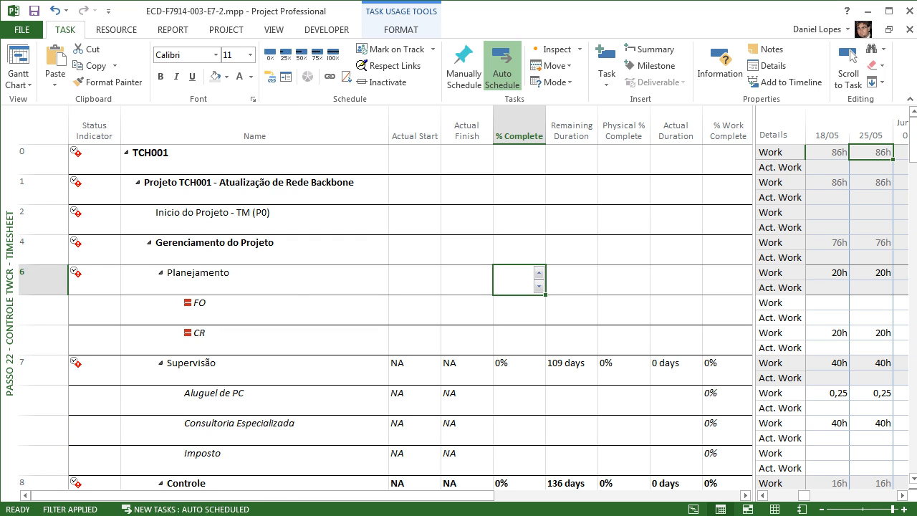
right_click(9, 312)
mouse_move(151, 512)
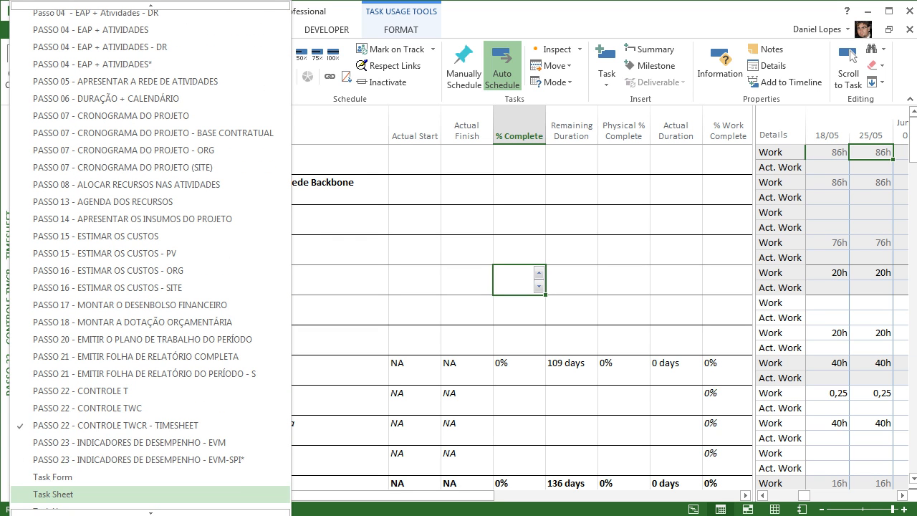
key(Up)
key(Up)
key(Up)
key(Down)
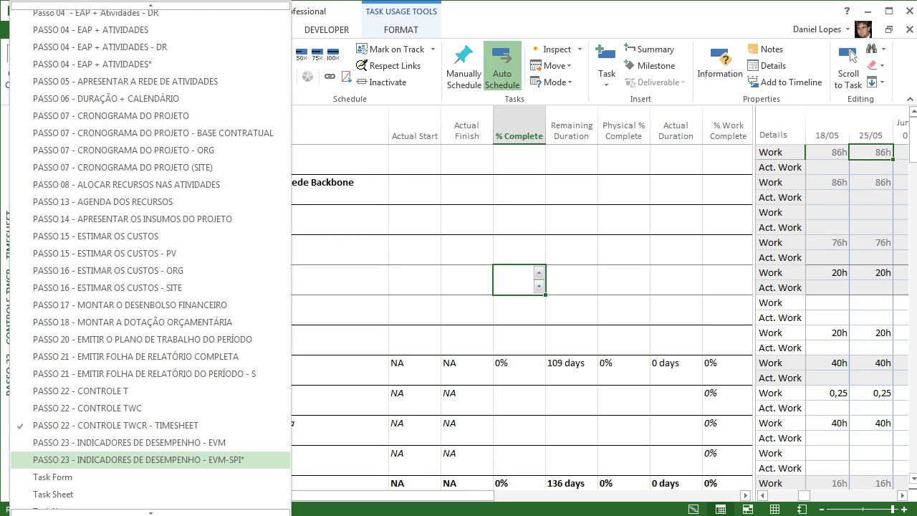
key(Down)
key(Up)
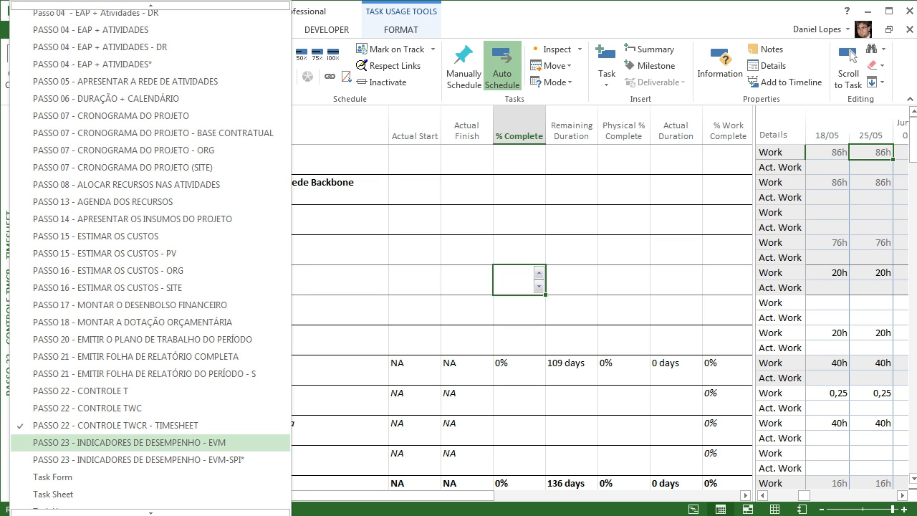
key(Return)
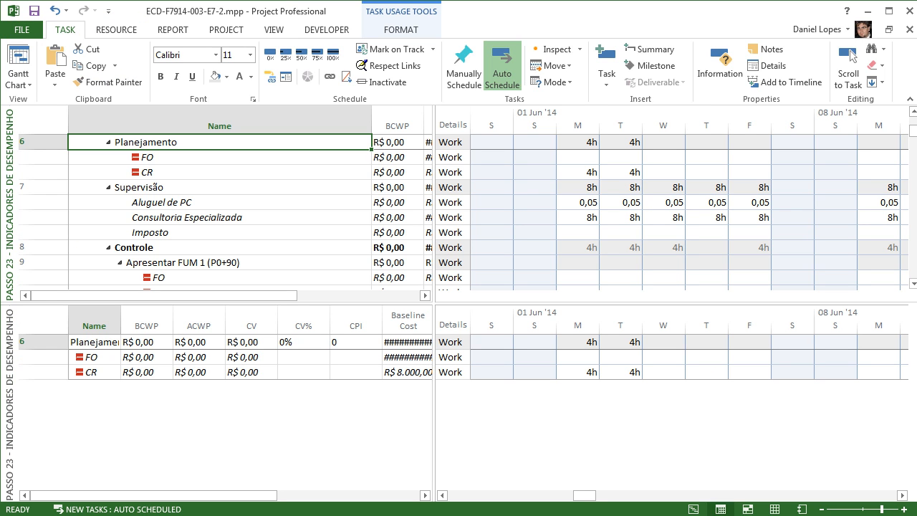
- Widen the table area of both panes and fit the BCWS, SV and Baseline Cost columns to their contents
drag(433, 401, 770, 401)
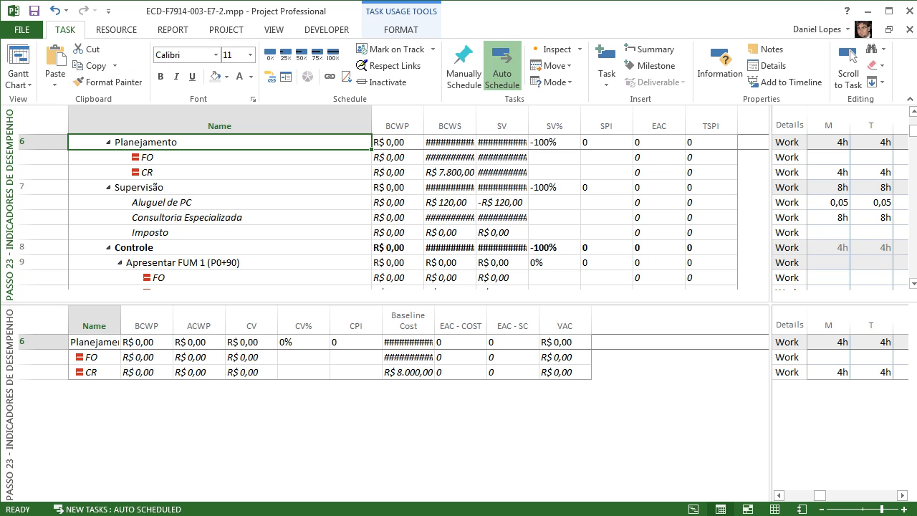
click(450, 126)
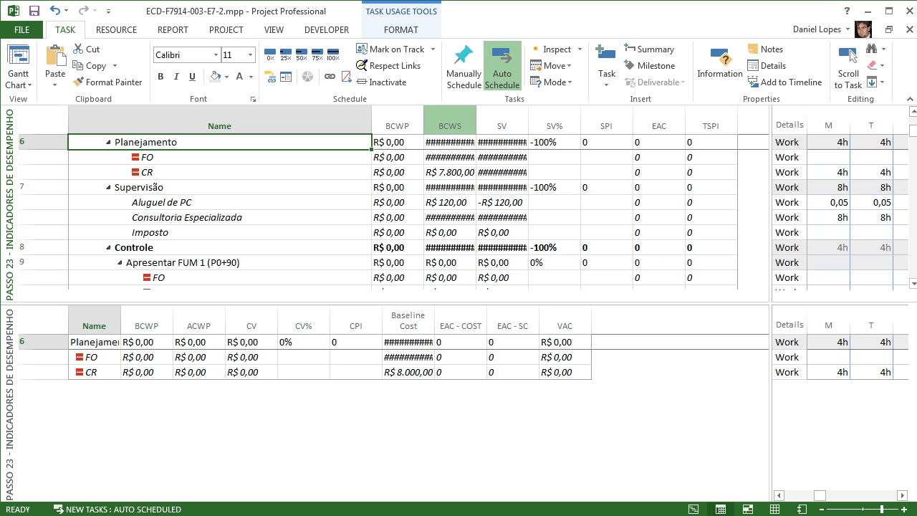
double_click(477, 126)
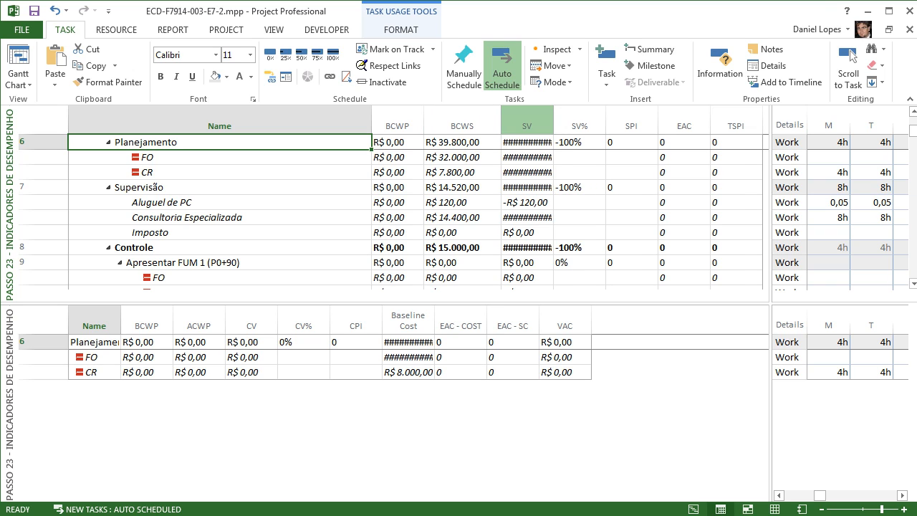
double_click(553, 126)
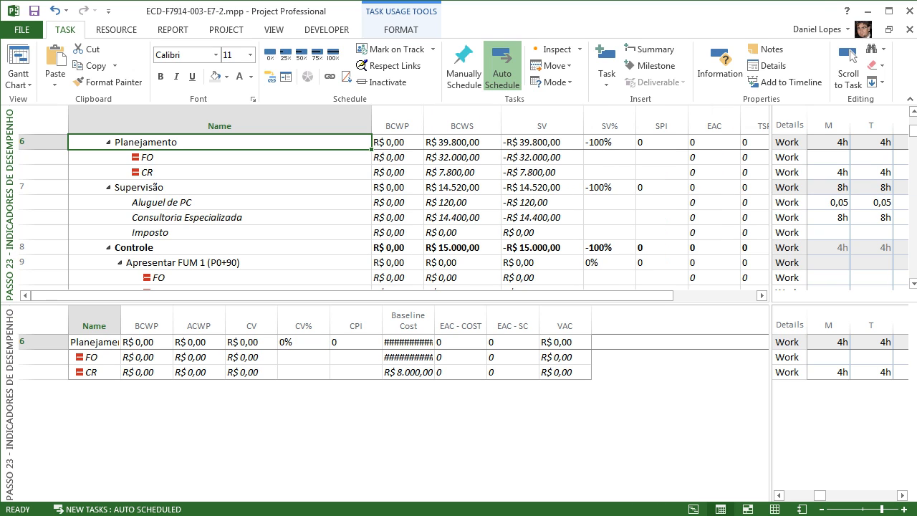
double_click(435, 320)
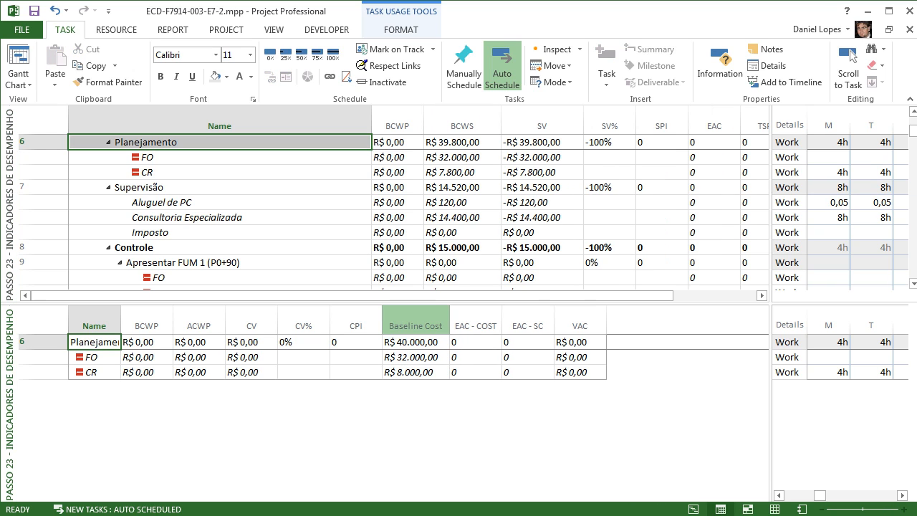
key(F6)
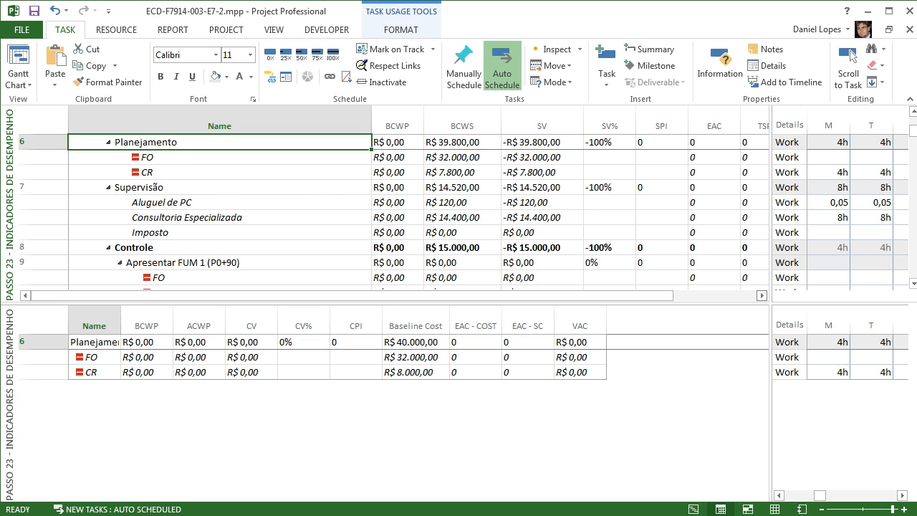
click(763, 295)
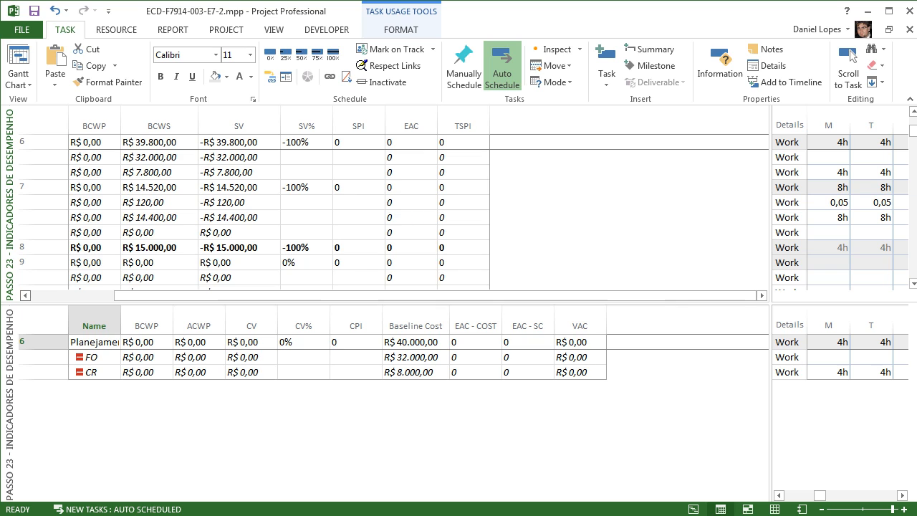
click(26, 295)
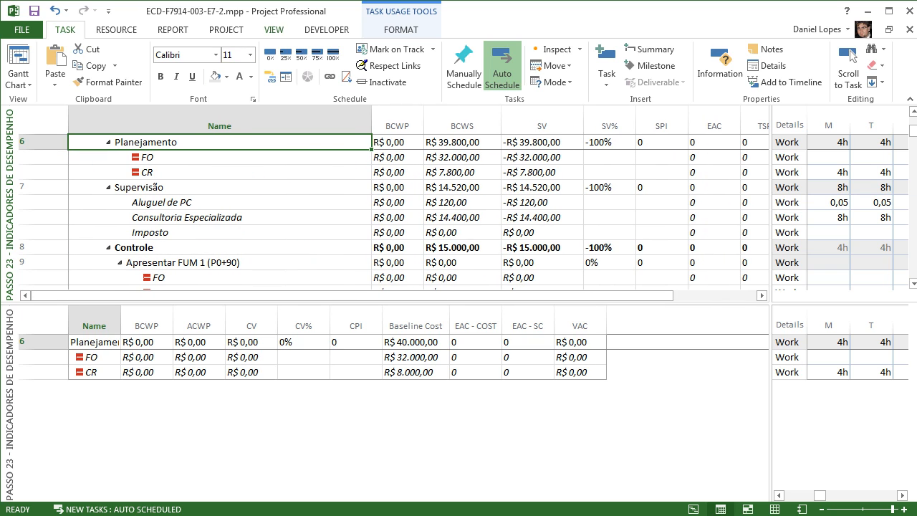
- Open the Set Baseline options, try Baseline 1 as the baseline to save, and reselect the main Baseline
click(225, 30)
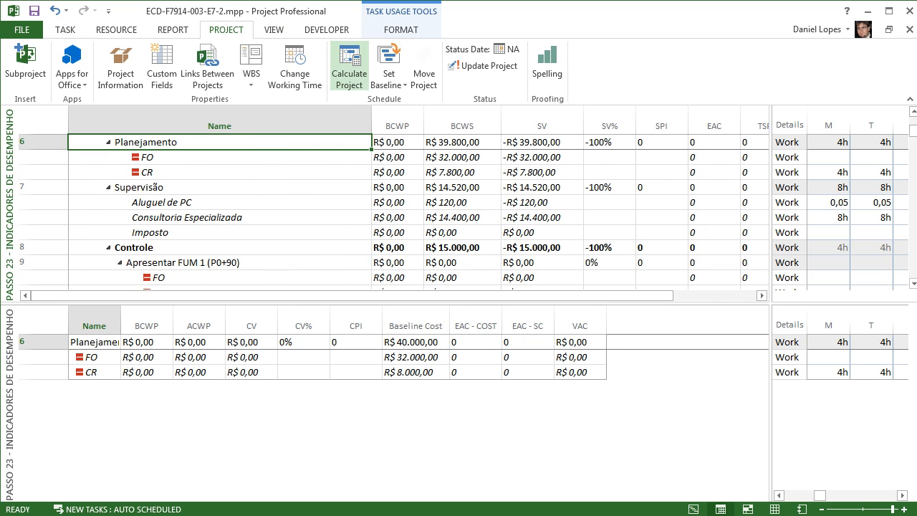
click(388, 75)
click(418, 101)
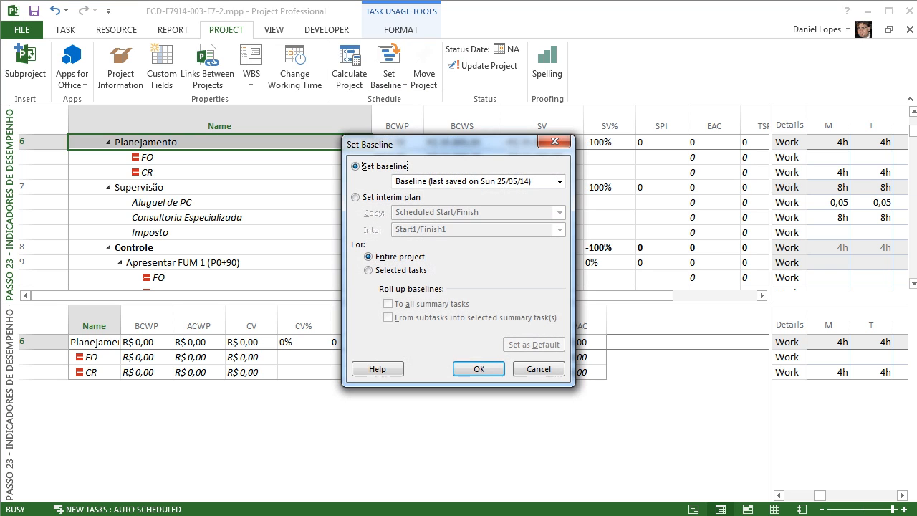
click(560, 182)
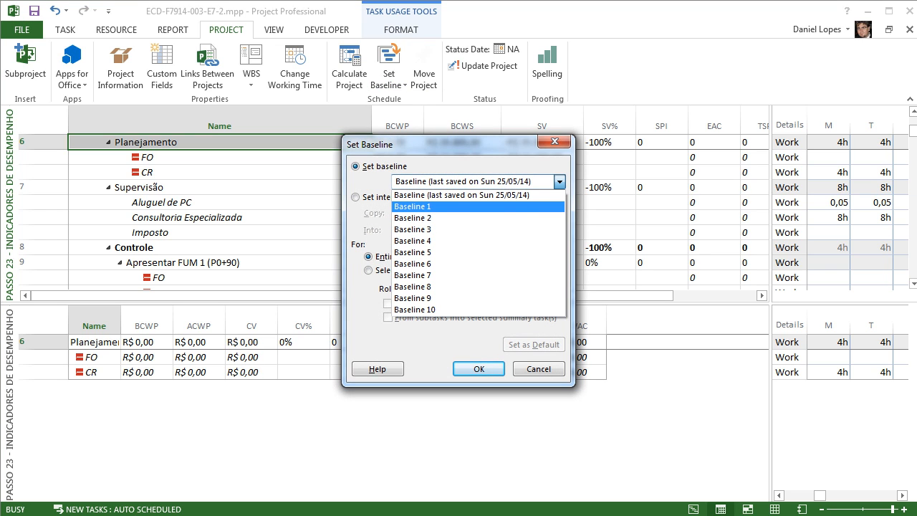
click(430, 206)
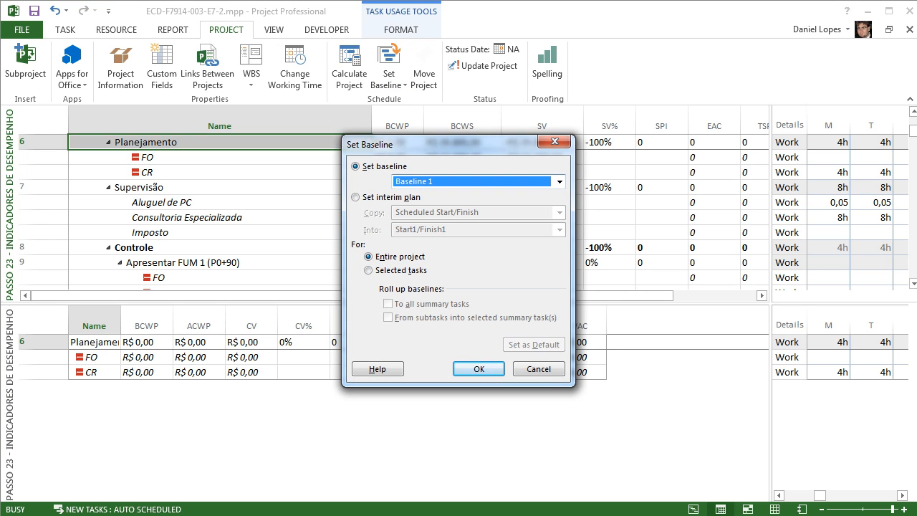
click(560, 182)
click(458, 194)
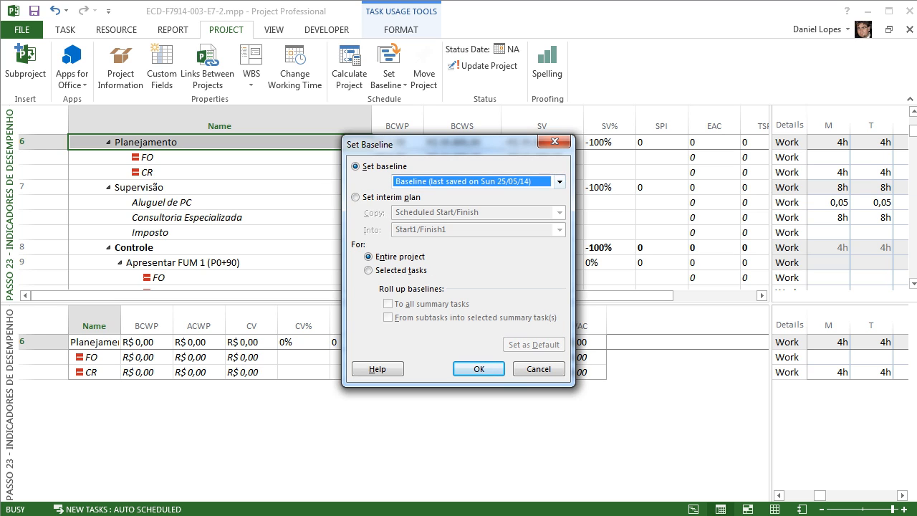
- Set an interim plan that copies Baseline into Baseline1 for the entire project
click(357, 197)
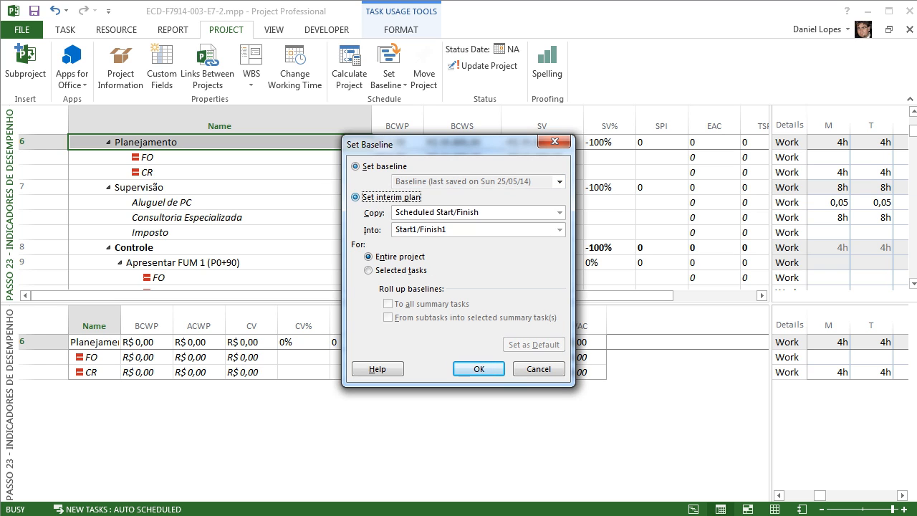
click(560, 213)
key(Return)
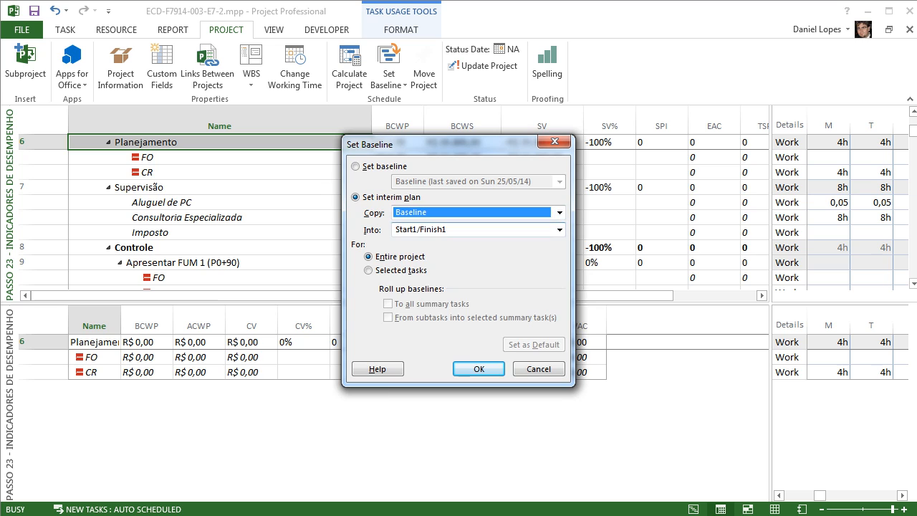
click(559, 230)
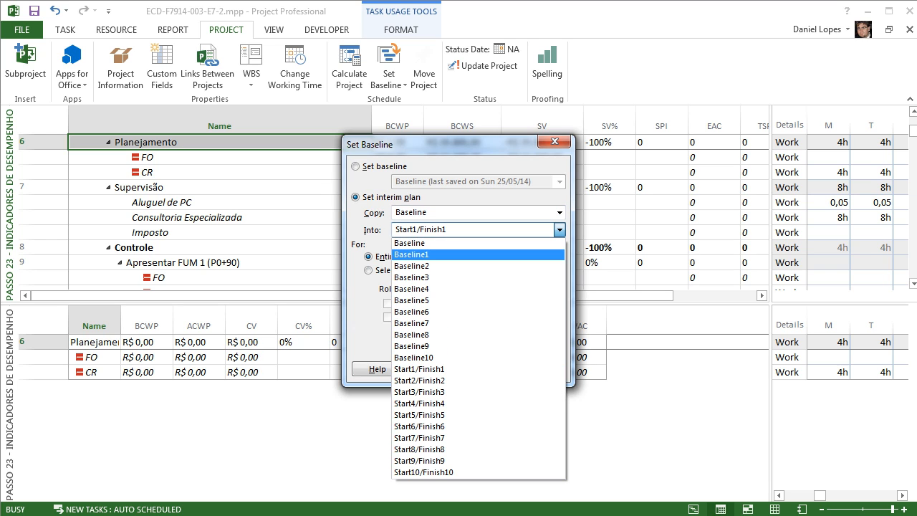
key(Return)
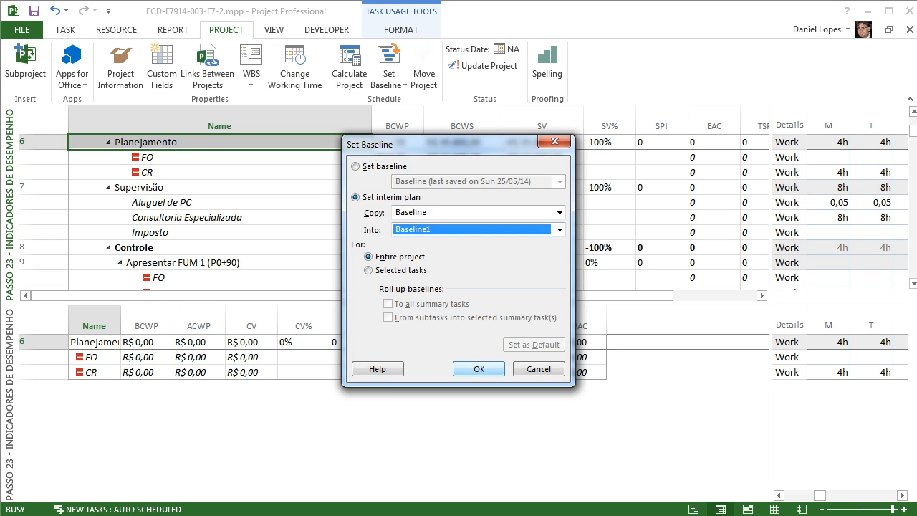
key(Return)
- Set the main Baseline again for the entire project, overwriting its previously saved data
click(389, 74)
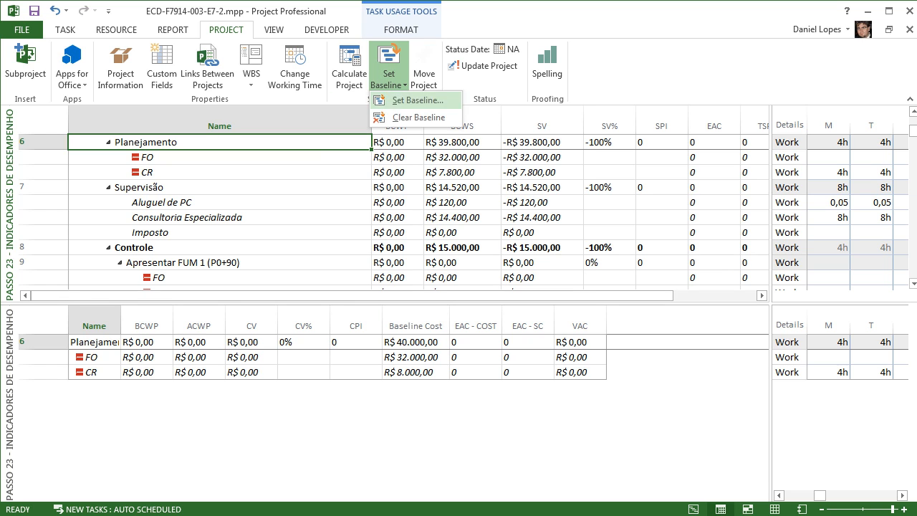
click(416, 99)
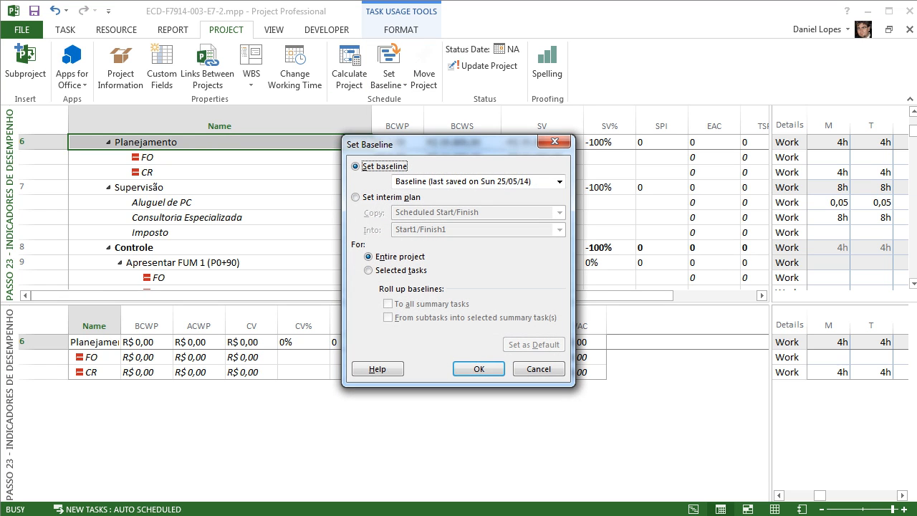
key(Tab)
key(alt+Down)
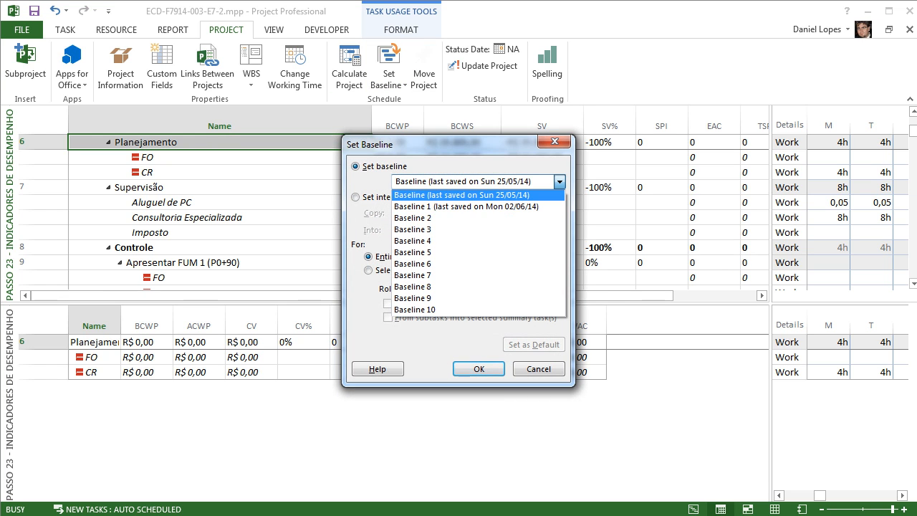
key(Return)
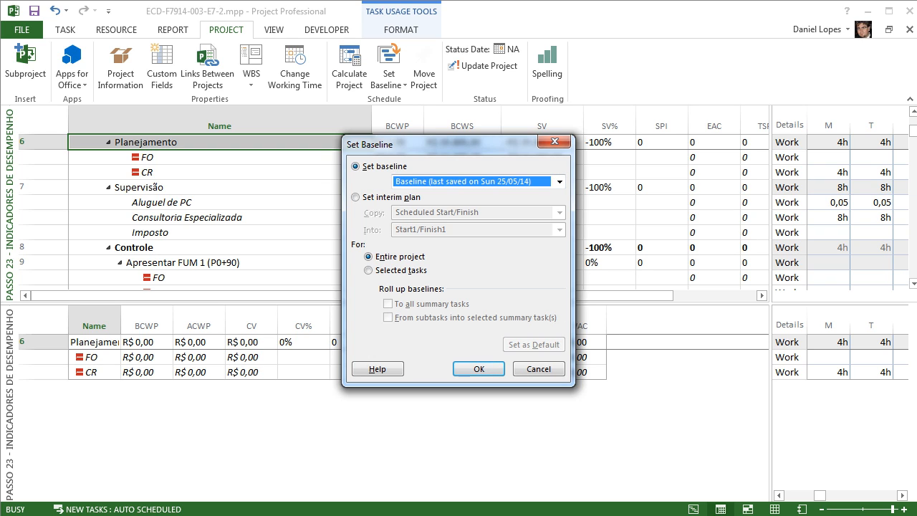
drag(444, 144, 448, 207)
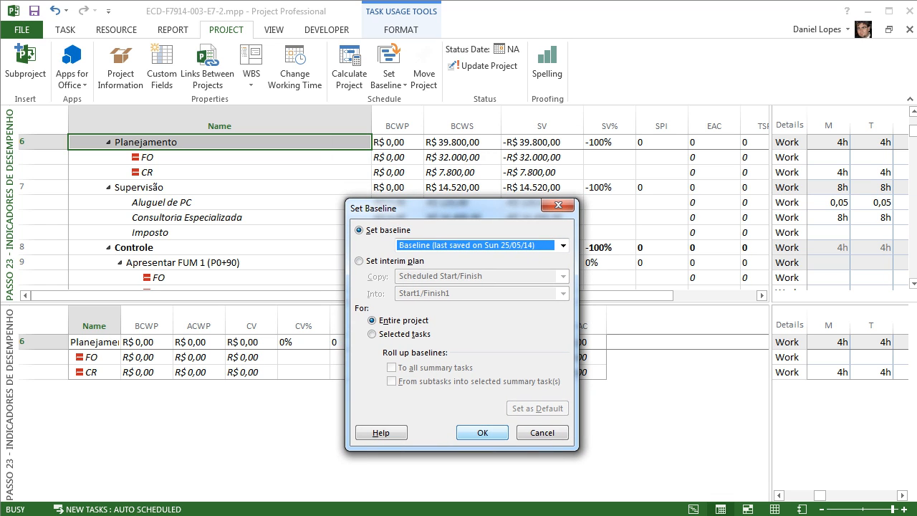
key(Return)
key(Return)
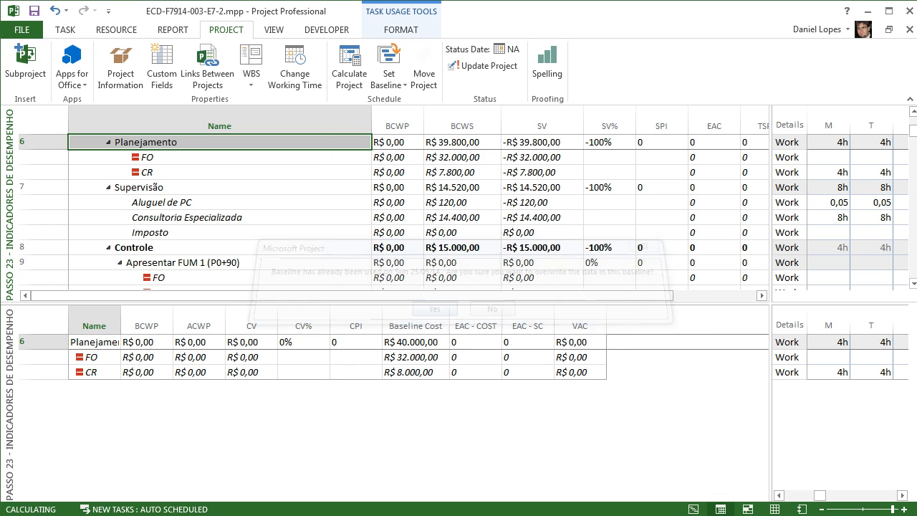